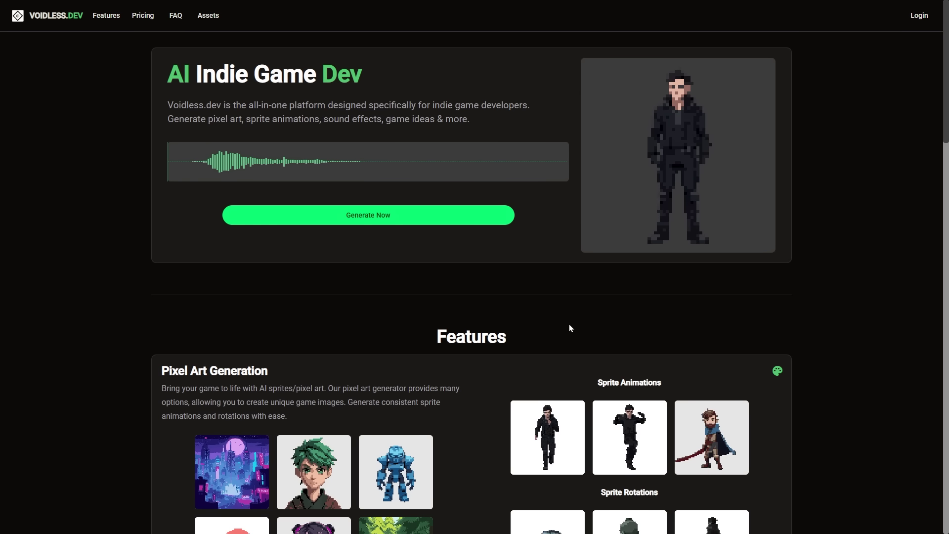
- Log in to Voidless.dev with a Google account and leave the Voidless Credits checkout page without paying
{"action": "left_click", "coordinate": [918, 21]}
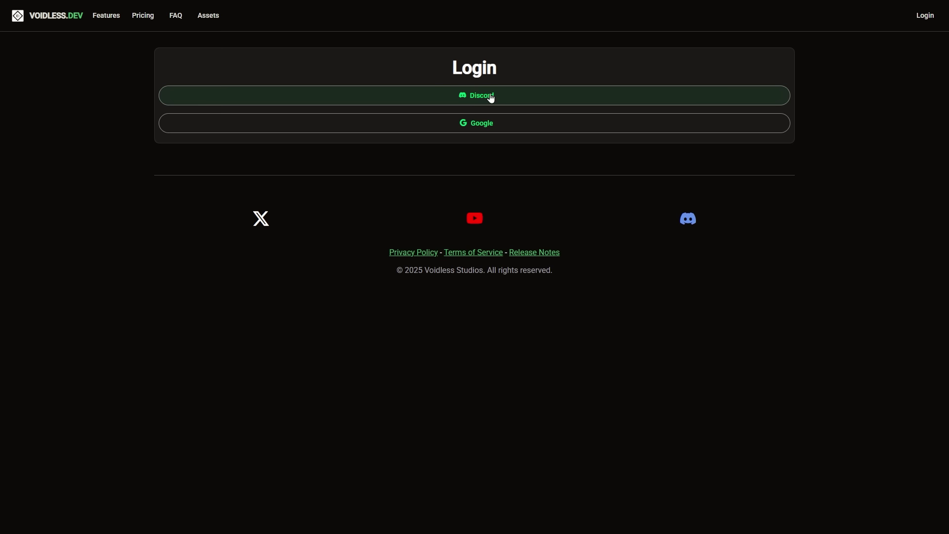
{"action": "left_click", "coordinate": [485, 127]}
{"action": "left_click", "coordinate": [529, 227]}
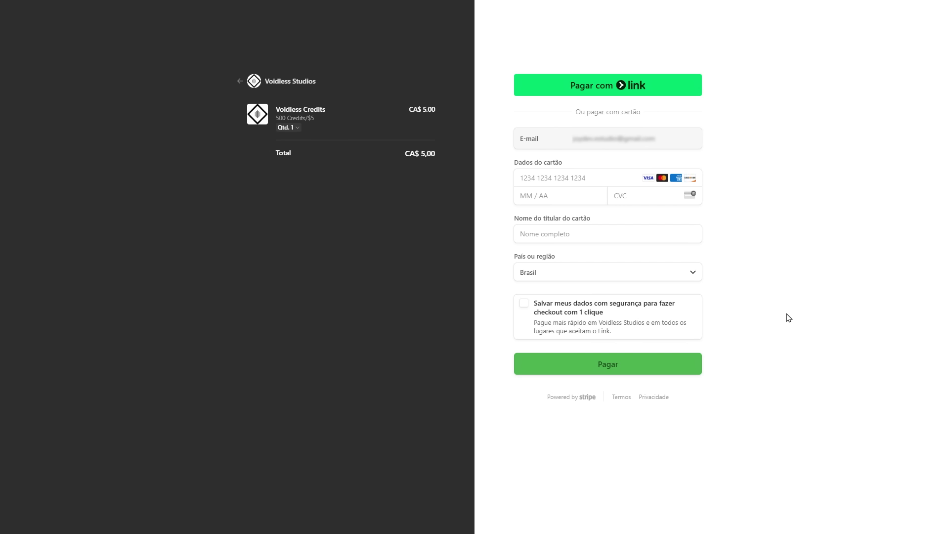
{"action": "left_click", "coordinate": [241, 81]}
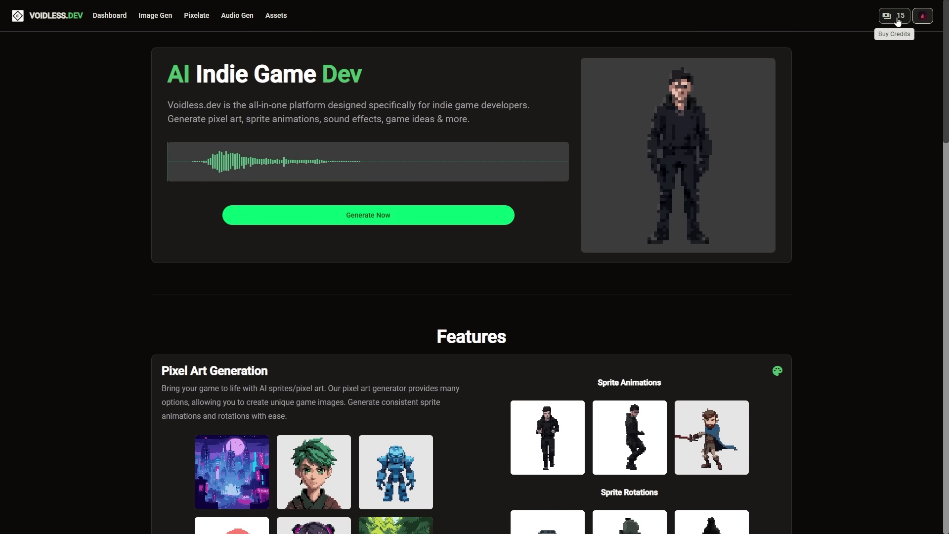
- Open the release notes and read through the version history down to the 1.0.0 app launch entry
{"action": "left_click", "coordinate": [930, 19]}
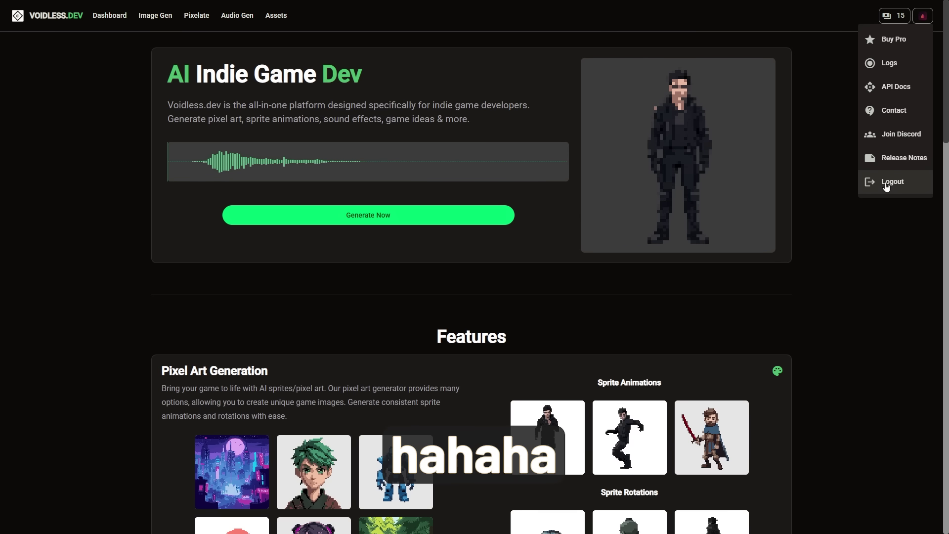
{"action": "left_click", "coordinate": [892, 157]}
{"action": "scroll", "coordinate": [284, 246], "scroll_direction": "down", "scroll_amount": 6}
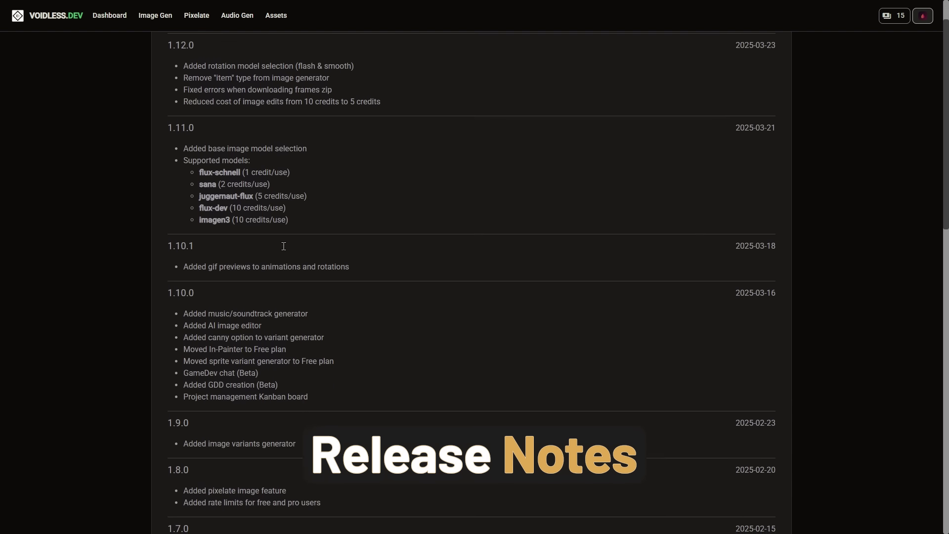
{"action": "scroll", "coordinate": [283, 246], "scroll_direction": "down", "scroll_amount": 10}
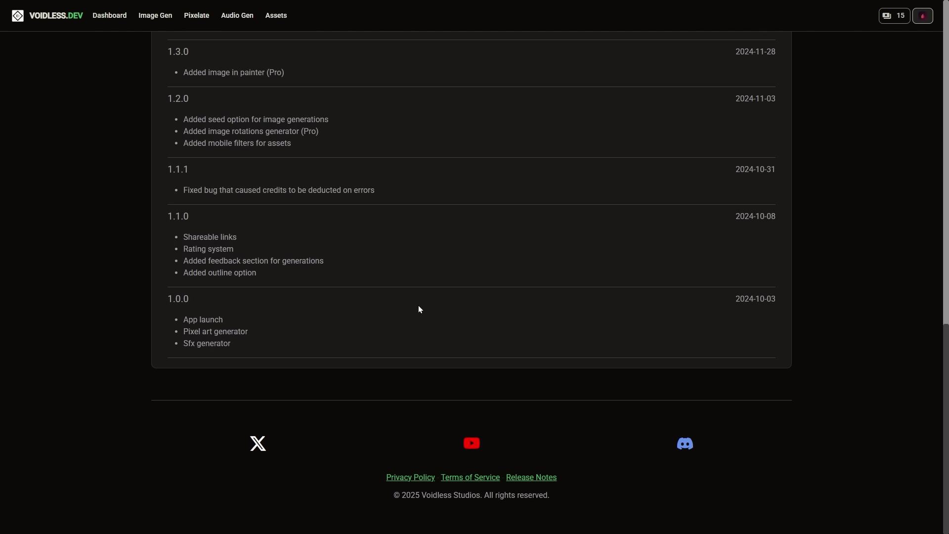
{"action": "left_click_drag", "start_coordinate": [779, 302], "coordinate": [204, 302]}
{"action": "left_click", "coordinate": [348, 318]}
- Switch to the Voidless Studios Discord server and look through its updates, community, showcase, image-gen and support channels
{"action": "left_click", "coordinate": [922, 20]}
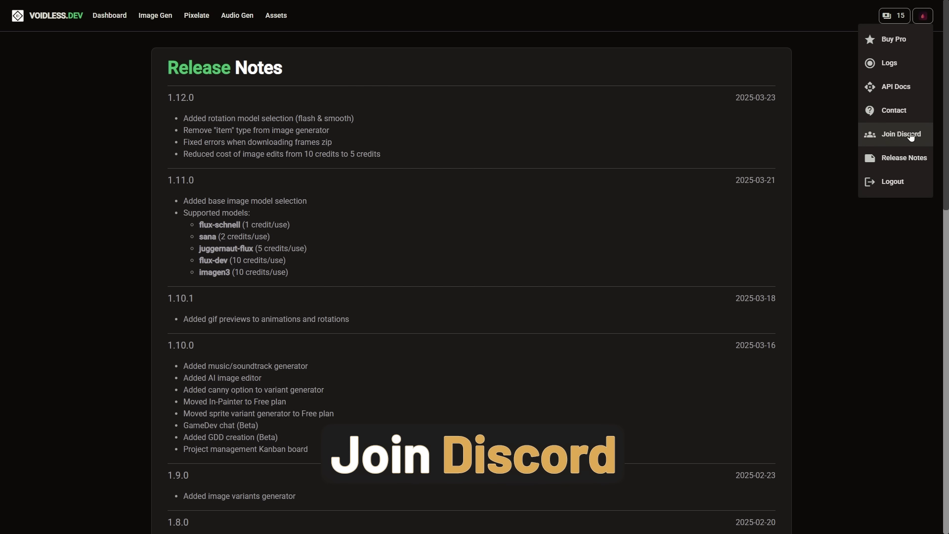
{"action": "left_click", "coordinate": [880, 139]}
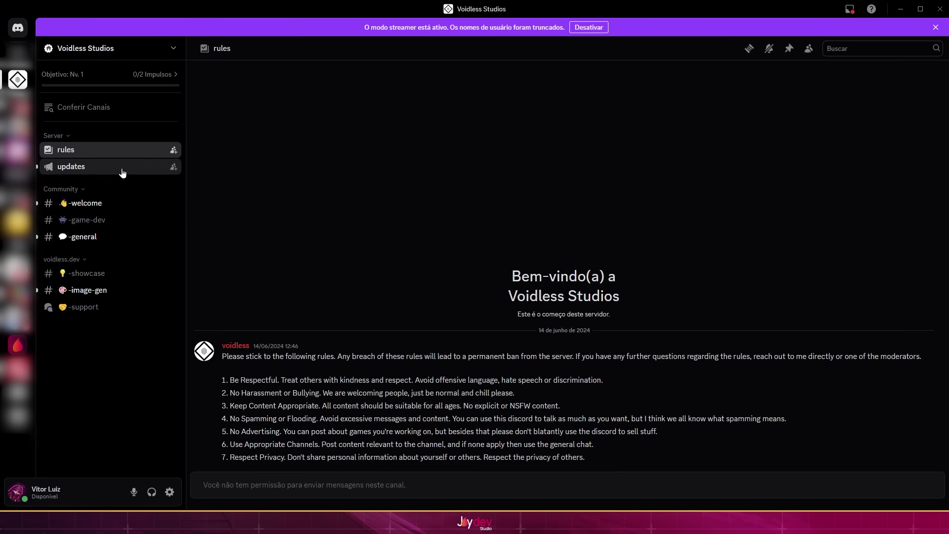
{"action": "left_click", "coordinate": [123, 169]}
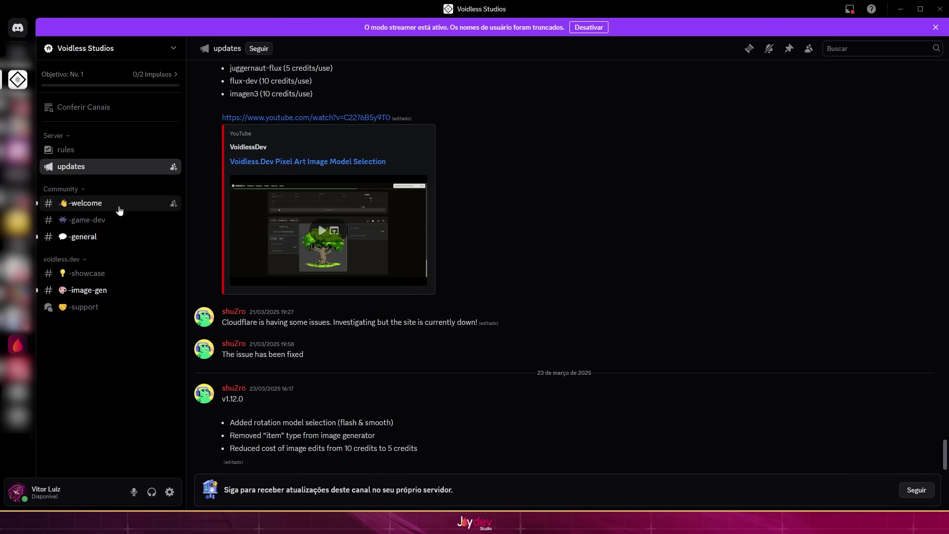
{"action": "left_click", "coordinate": [118, 205]}
{"action": "left_click", "coordinate": [106, 236]}
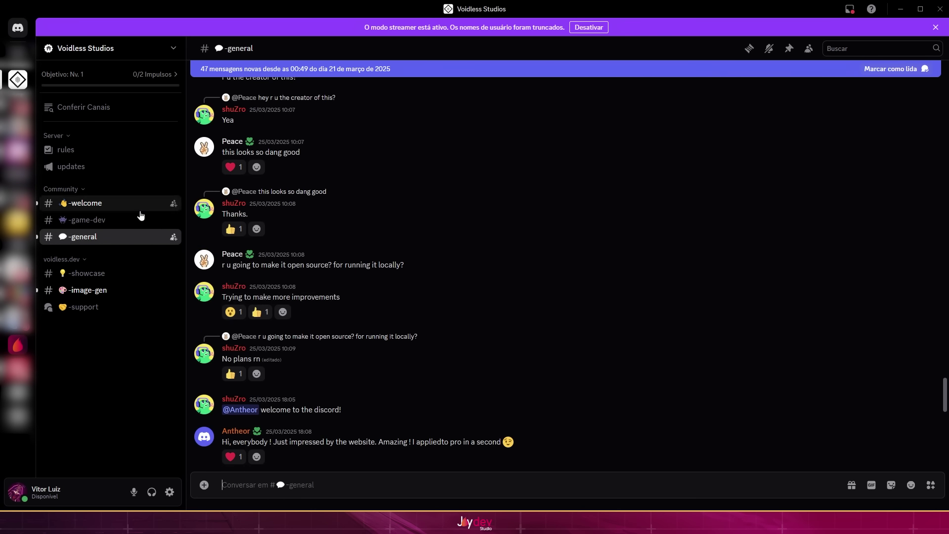
{"action": "left_click", "coordinate": [140, 218]}
{"action": "left_click", "coordinate": [97, 274]}
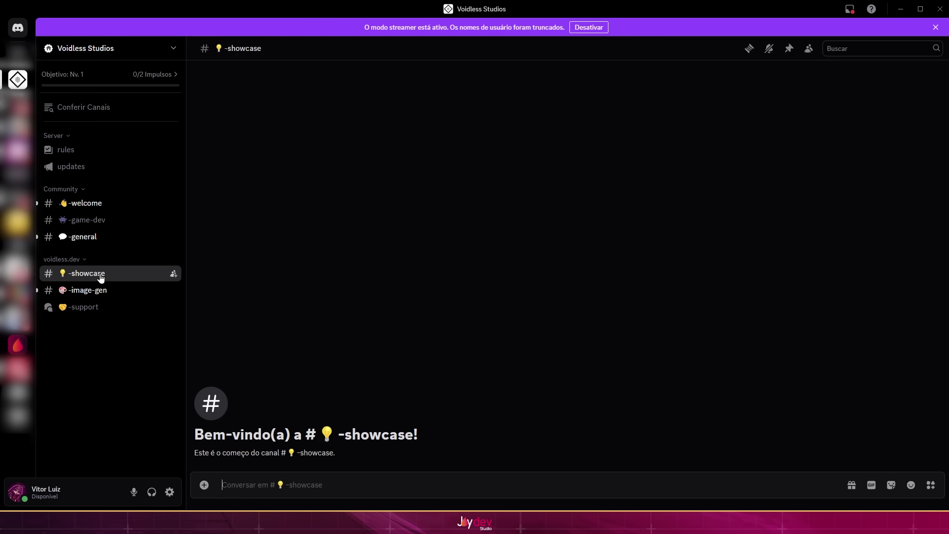
{"action": "left_click", "coordinate": [96, 292]}
{"action": "left_click", "coordinate": [96, 310]}
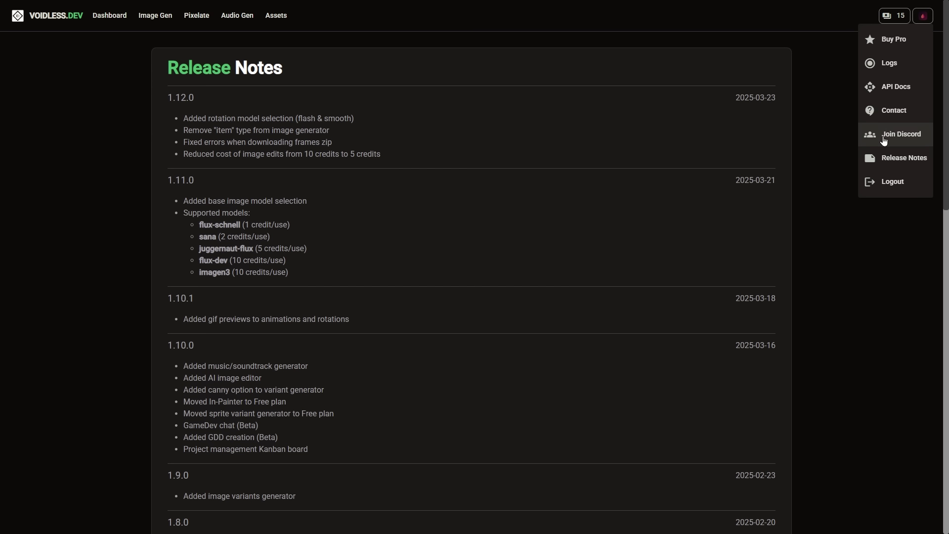
- Open the Voidless.dev contact form and look over its subject options and message field
{"action": "left_click", "coordinate": [890, 114]}
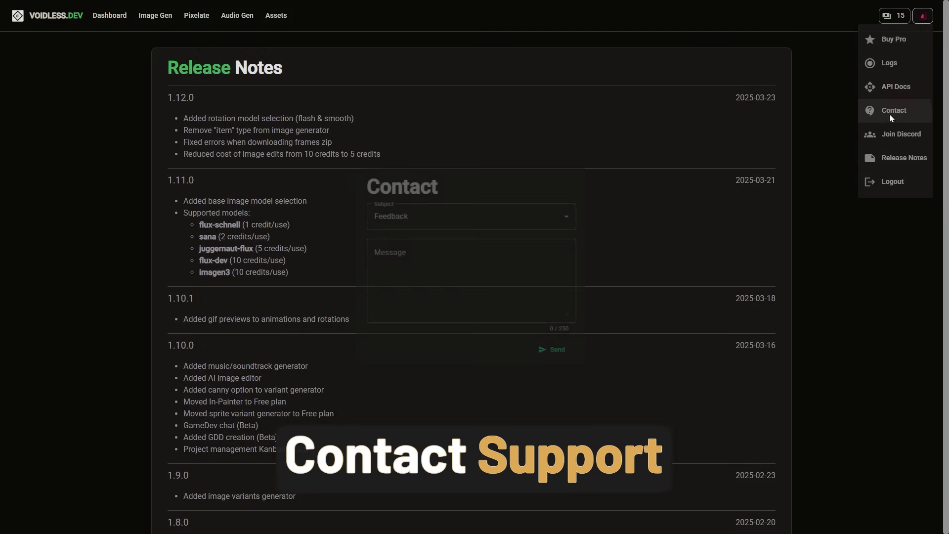
{"action": "left_click", "coordinate": [527, 211]}
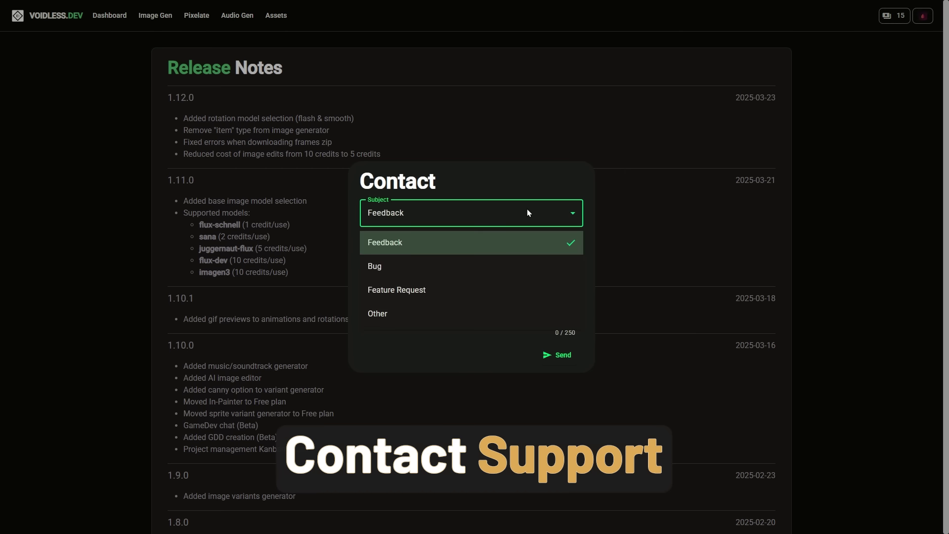
{"action": "left_click", "coordinate": [511, 259]}
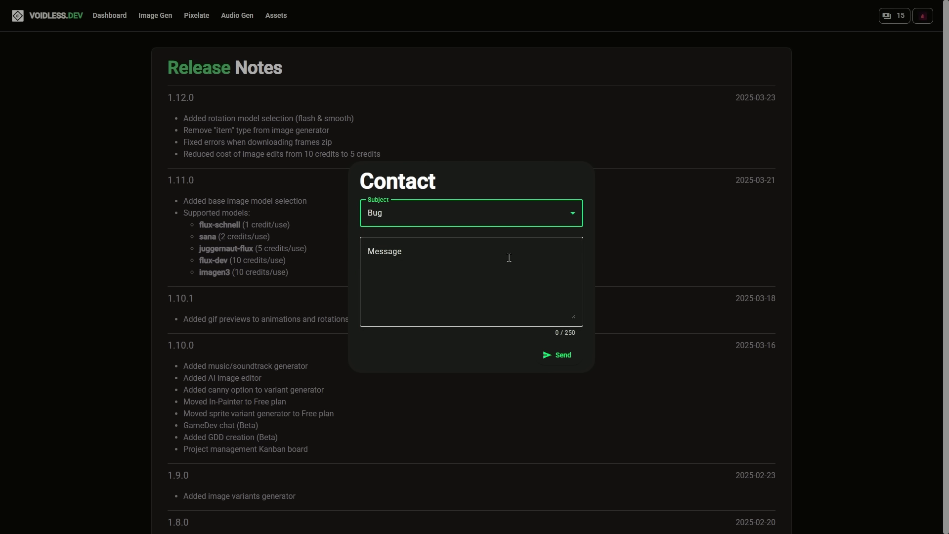
{"action": "left_click", "coordinate": [512, 220]}
{"action": "left_click", "coordinate": [425, 242]}
{"action": "left_click", "coordinate": [415, 280]}
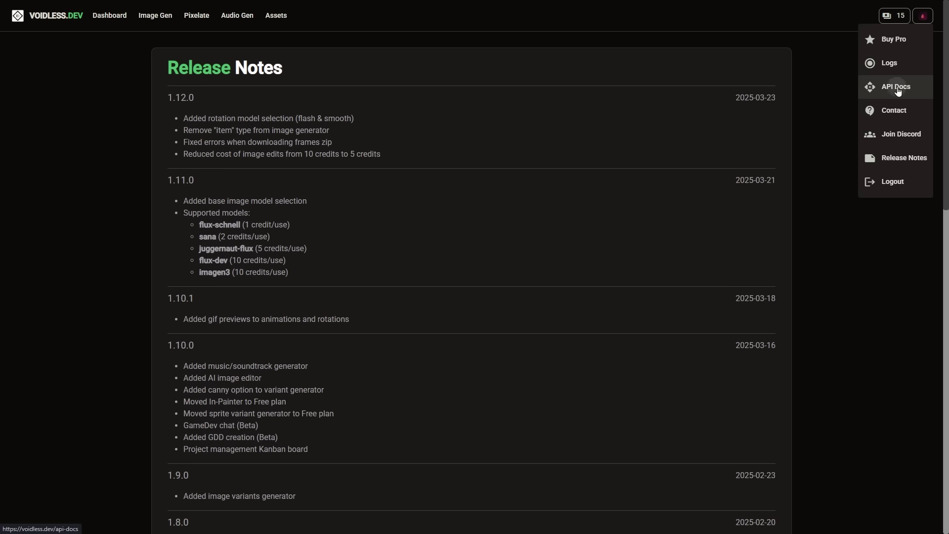
- Open the API docs and examine the audio Generate SFX entry and the account Authentication, Credits and Logs entries
{"action": "left_click", "coordinate": [898, 88]}
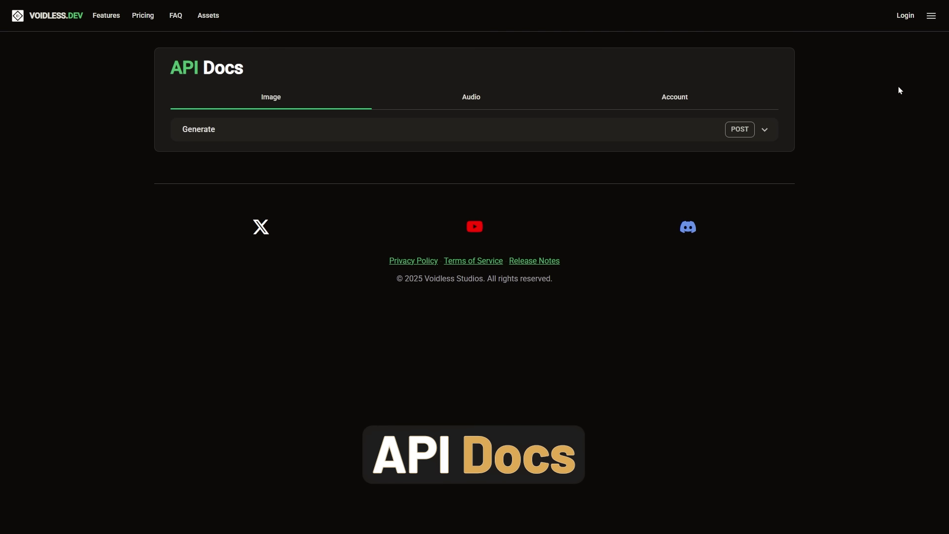
{"action": "left_click", "coordinate": [484, 100]}
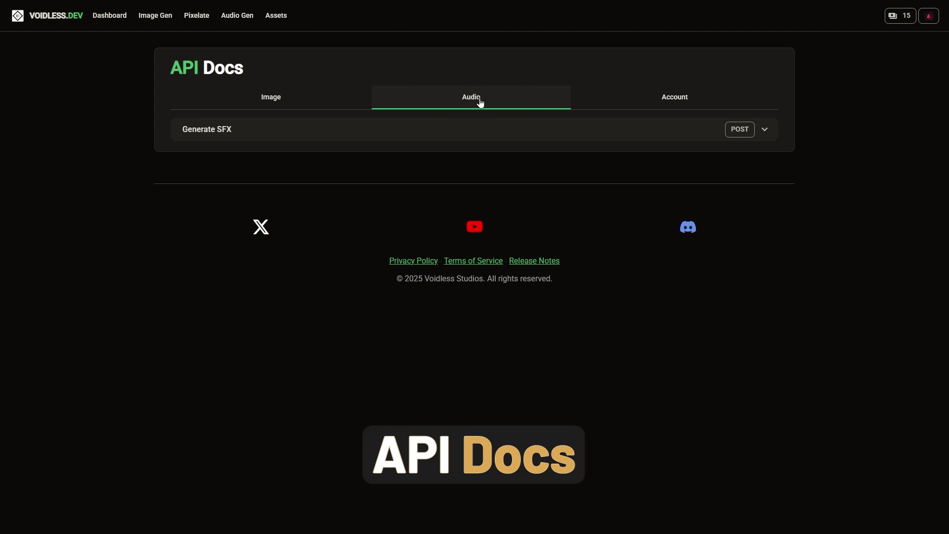
{"action": "left_click", "coordinate": [746, 134]}
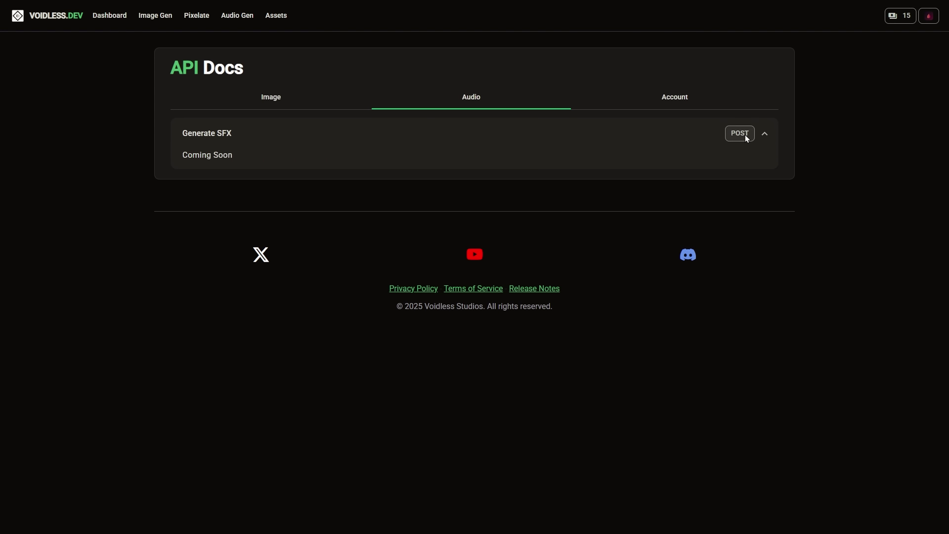
{"action": "left_click", "coordinate": [667, 106]}
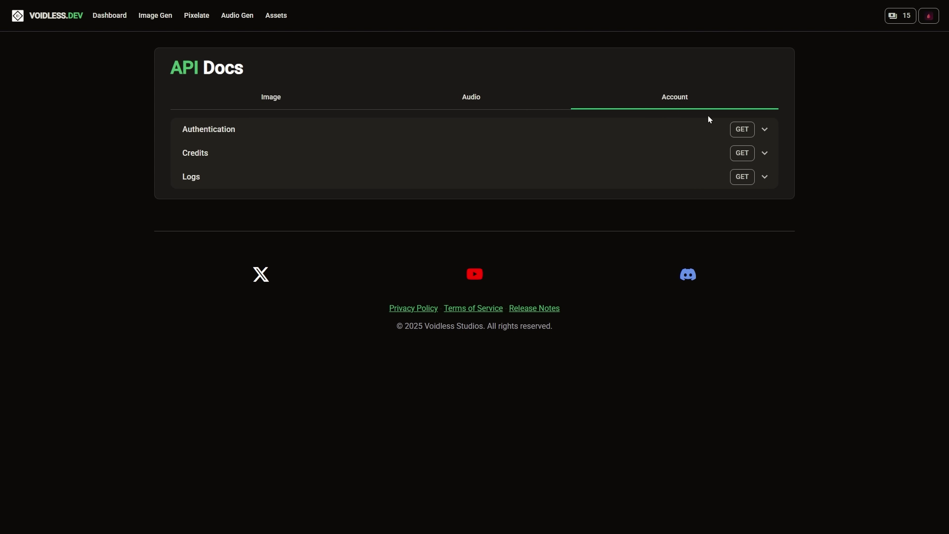
{"action": "left_click", "coordinate": [741, 130]}
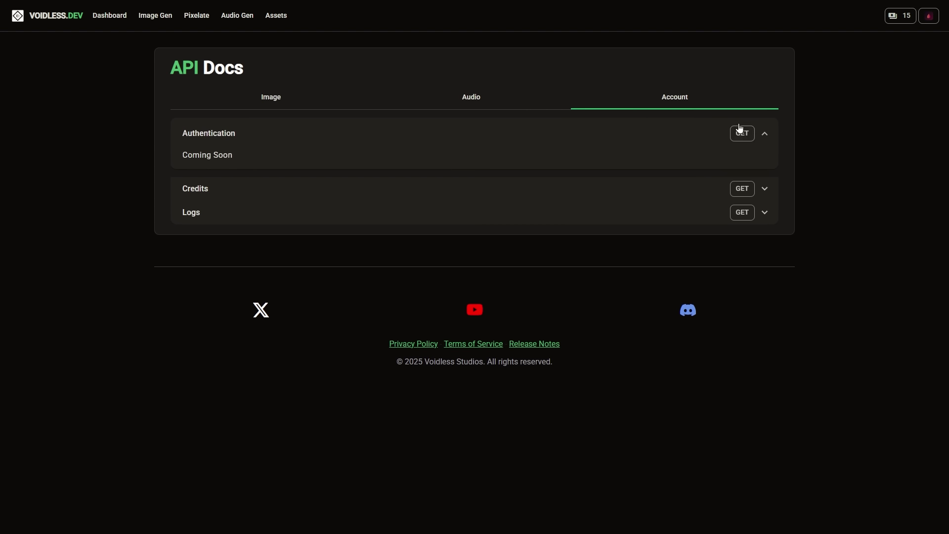
{"action": "left_click", "coordinate": [745, 187]}
{"action": "left_click", "coordinate": [744, 217]}
- Expand the image Generate entry in the API docs and read its sample request and response code
{"action": "left_click", "coordinate": [276, 101]}
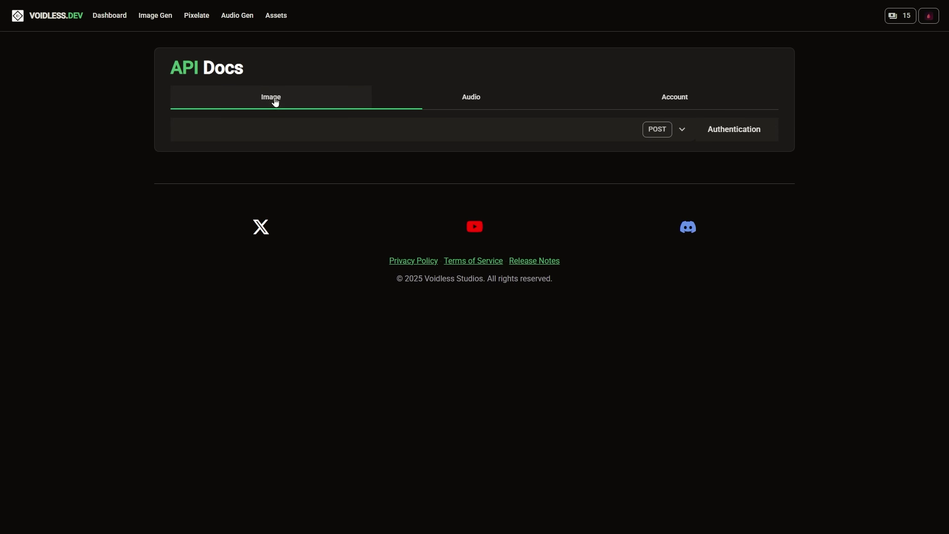
{"action": "left_click", "coordinate": [731, 133]}
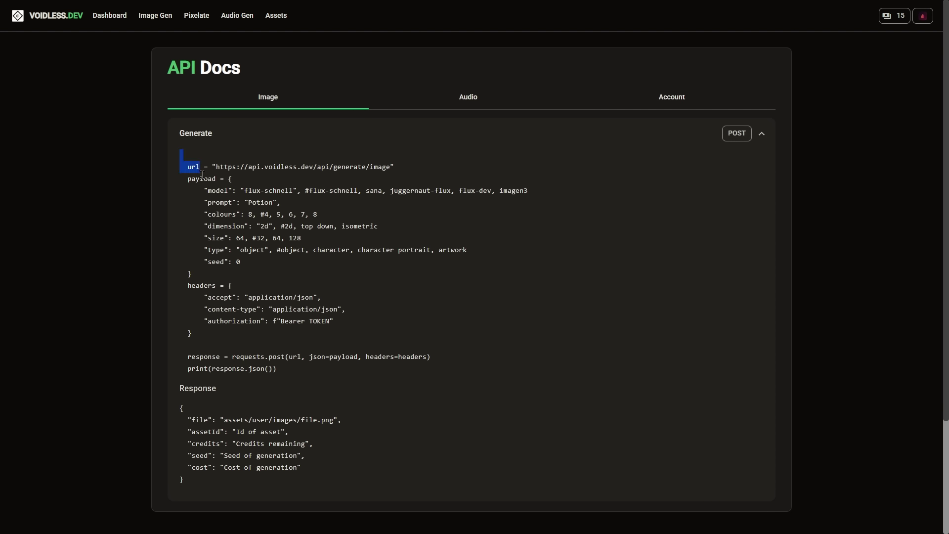
{"action": "left_click_drag", "start_coordinate": [202, 174], "coordinate": [332, 286]}
{"action": "scroll", "coordinate": [312, 267], "scroll_direction": "down", "scroll_amount": 3}
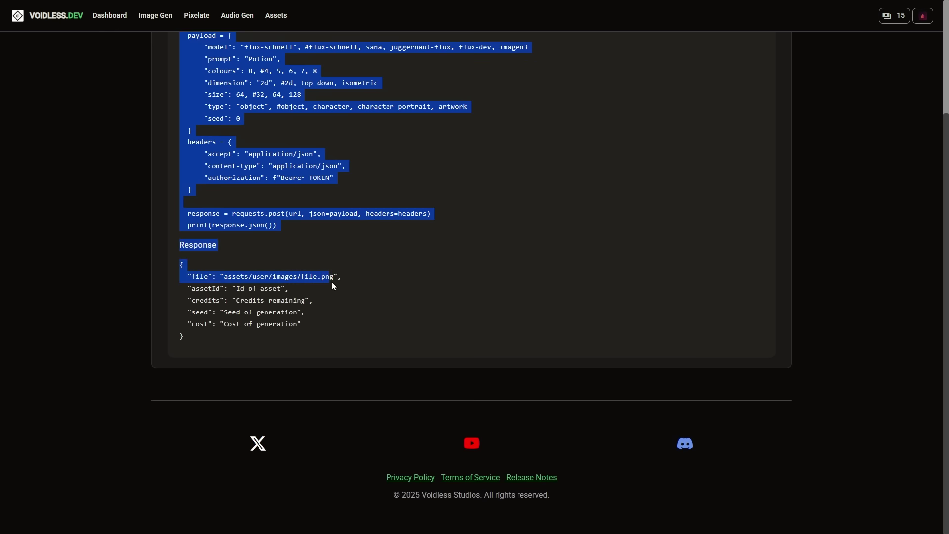
{"action": "scroll", "coordinate": [332, 285], "scroll_direction": "up", "scroll_amount": 3}
{"action": "left_click", "coordinate": [503, 157]}
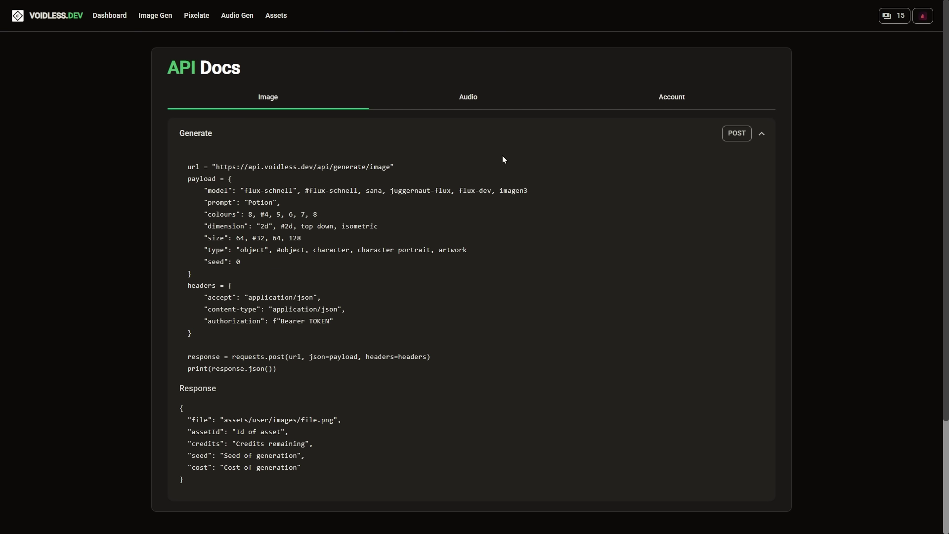
- Open the account logs and review the status, name, cost, duration and date of the listed entries
{"action": "left_click", "coordinate": [923, 15]}
{"action": "left_click", "coordinate": [898, 64]}
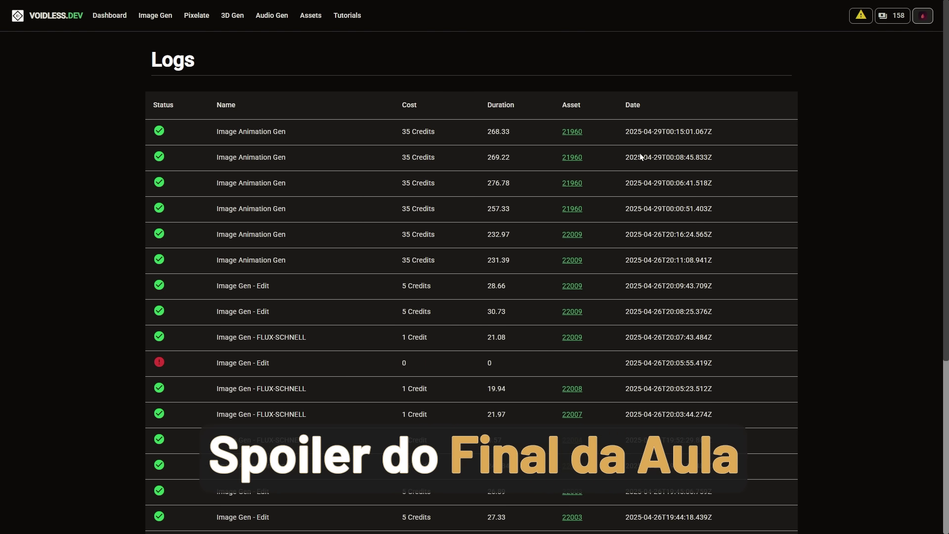
{"action": "scroll", "coordinate": [740, 101], "scroll_direction": "down", "scroll_amount": 5}
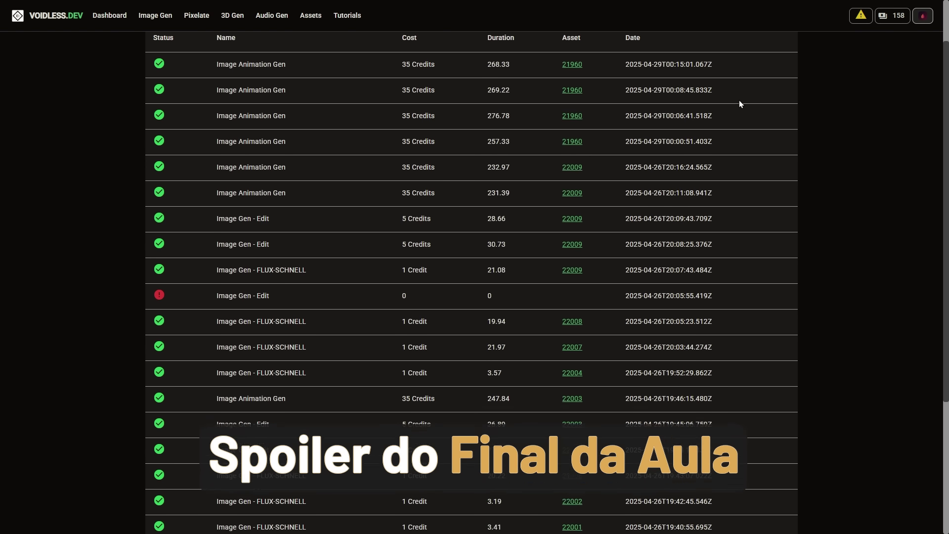
{"action": "scroll", "coordinate": [739, 103], "scroll_direction": "down", "scroll_amount": 1}
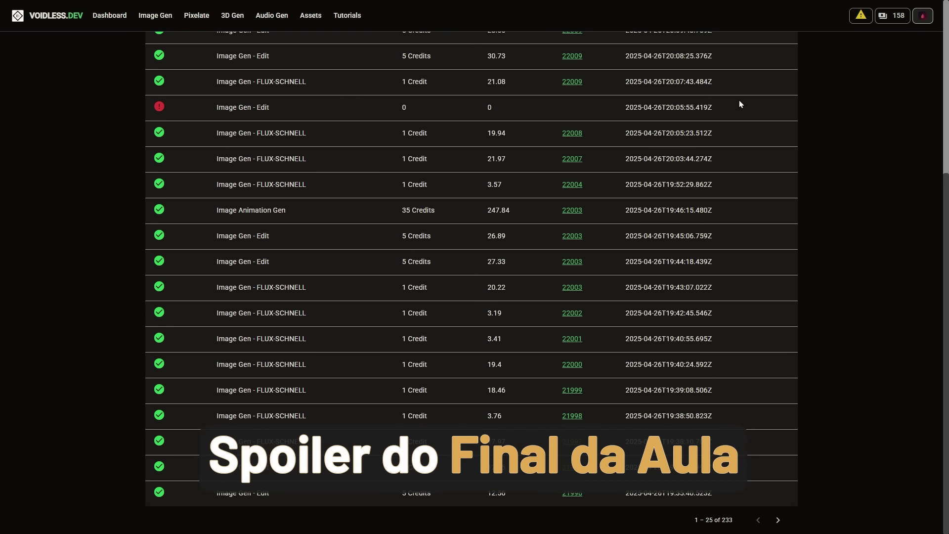
{"action": "scroll", "coordinate": [739, 102], "scroll_direction": "up", "scroll_amount": 5}
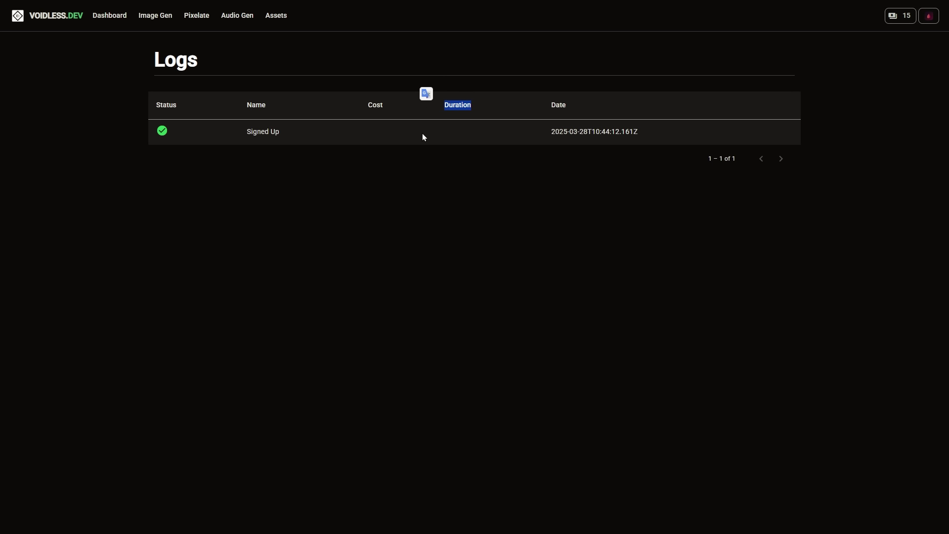
{"action": "left_click", "coordinate": [407, 157]}
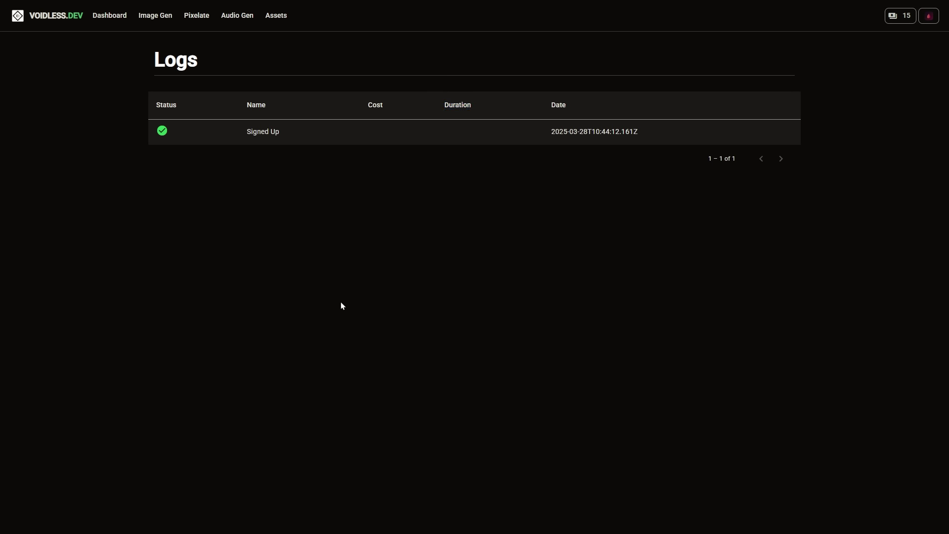
- Turn off the Your Assets filter and browse the pixel art images generated by the community
{"action": "left_click", "coordinate": [98, 20]}
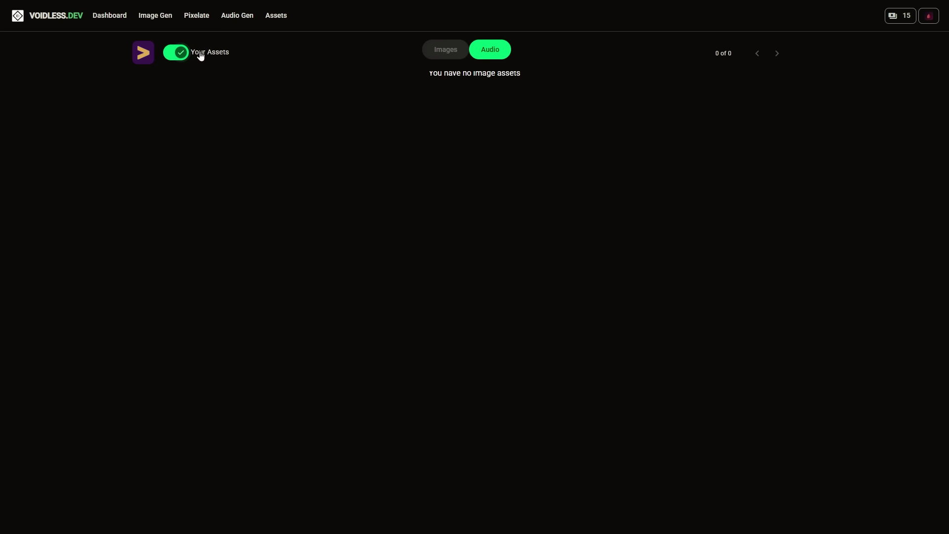
{"action": "left_click", "coordinate": [177, 54]}
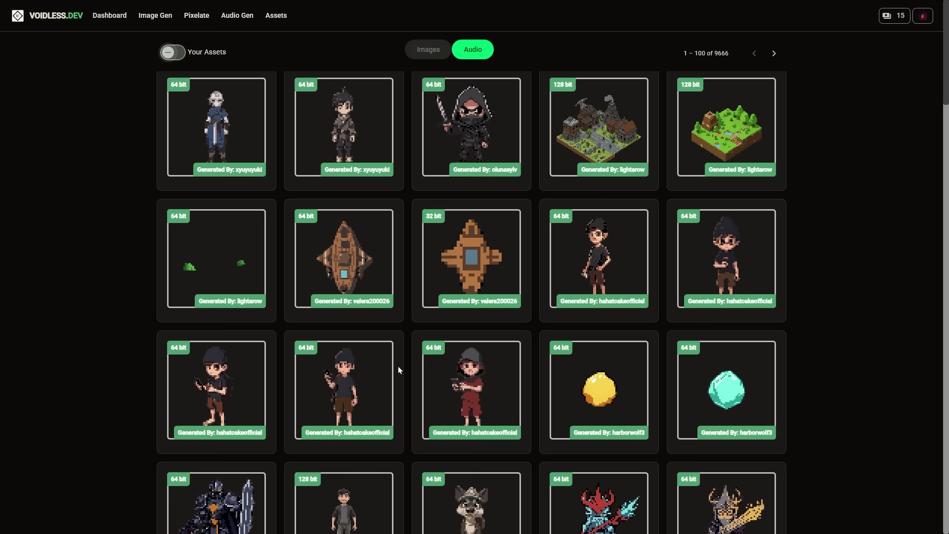
{"action": "scroll", "coordinate": [399, 366], "scroll_direction": "down", "scroll_amount": 4}
{"action": "scroll", "coordinate": [400, 363], "scroll_direction": "down", "scroll_amount": 4}
{"action": "scroll", "coordinate": [405, 360], "scroll_direction": "down", "scroll_amount": 2}
{"action": "scroll", "coordinate": [405, 359], "scroll_direction": "down", "scroll_amount": 6}
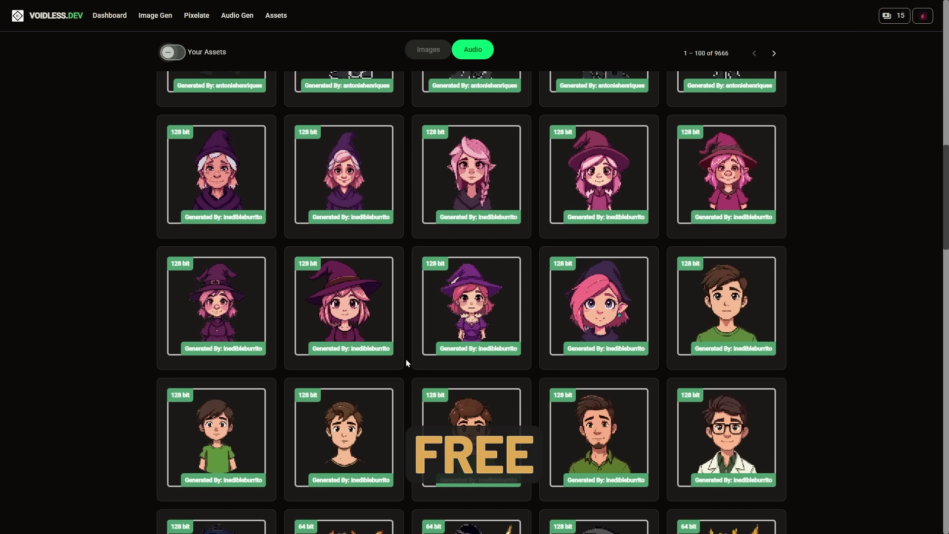
{"action": "scroll", "coordinate": [405, 359], "scroll_direction": "down", "scroll_amount": 3}
{"action": "scroll", "coordinate": [406, 359], "scroll_direction": "down", "scroll_amount": 6}
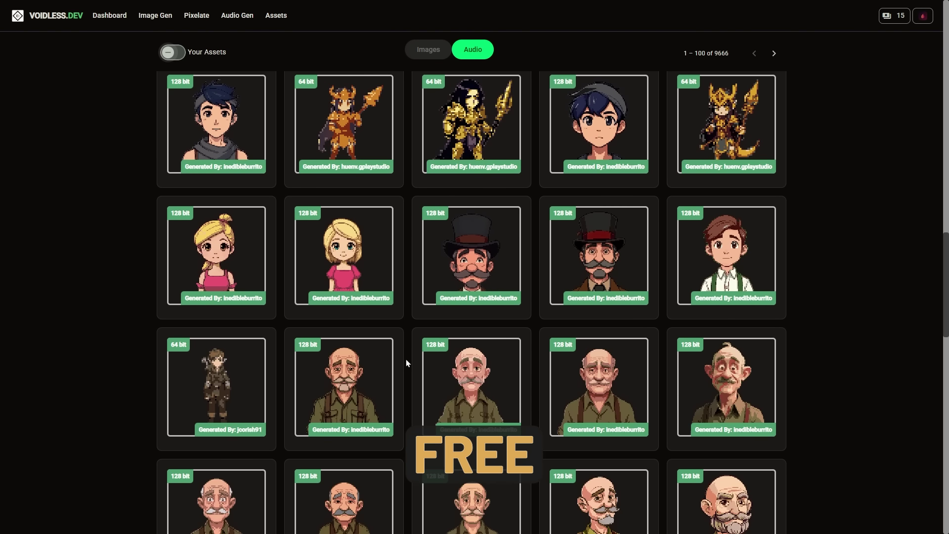
{"action": "scroll", "coordinate": [405, 359], "scroll_direction": "down", "scroll_amount": 5}
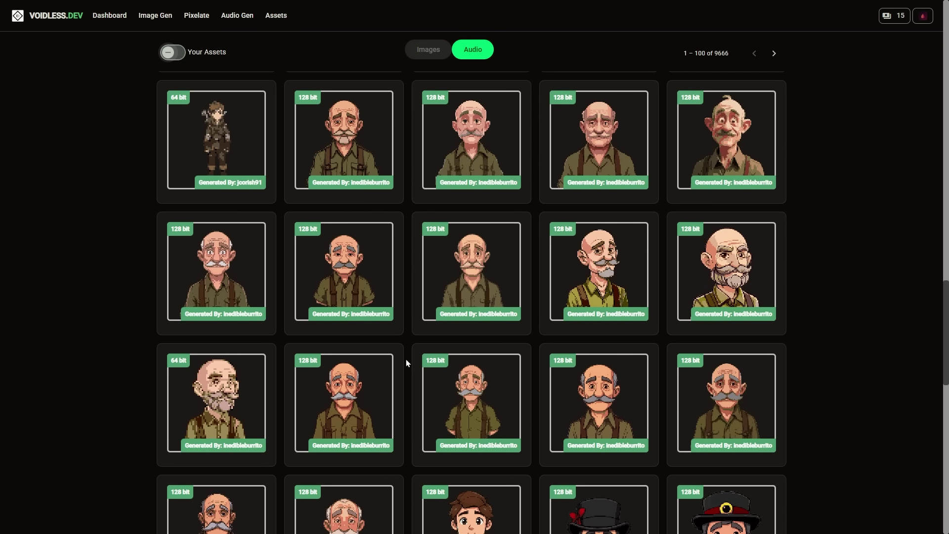
- Browse the community pixel art images and open the 64 bit young thief boy with a black beanie, dark t-shirt and brown shorts
{"action": "scroll", "coordinate": [406, 359], "scroll_direction": "down", "scroll_amount": 6}
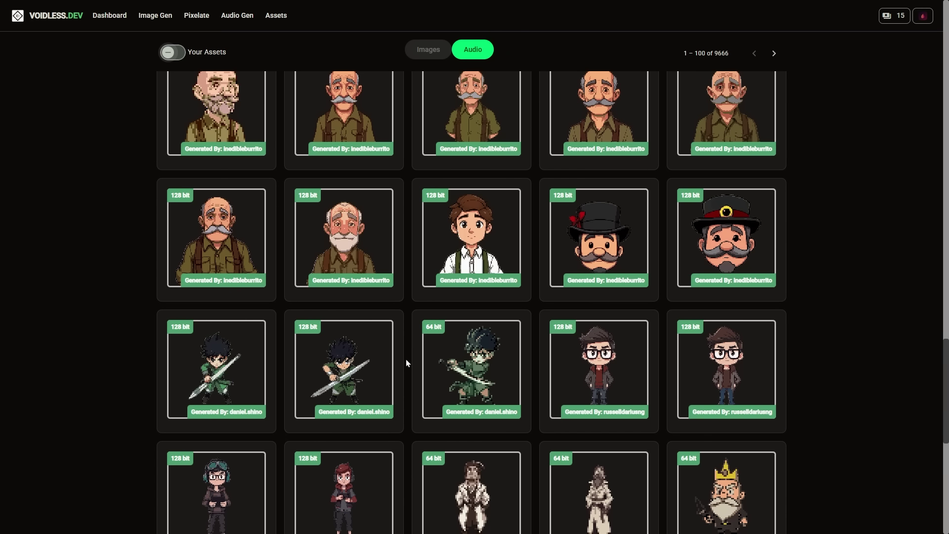
{"action": "scroll", "coordinate": [406, 358], "scroll_direction": "down", "scroll_amount": 8}
{"action": "scroll", "coordinate": [406, 359], "scroll_direction": "up", "scroll_amount": 20}
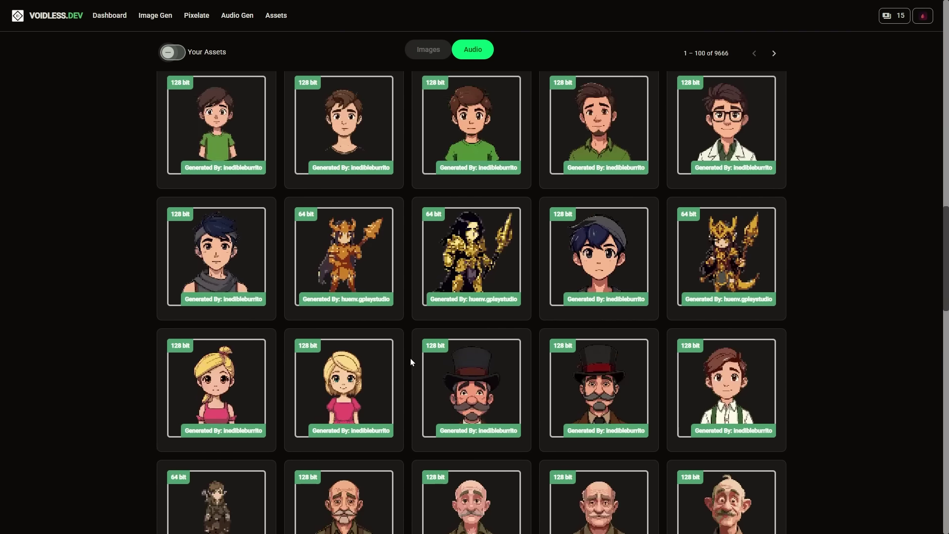
{"action": "scroll", "coordinate": [420, 344], "scroll_direction": "up", "scroll_amount": 5}
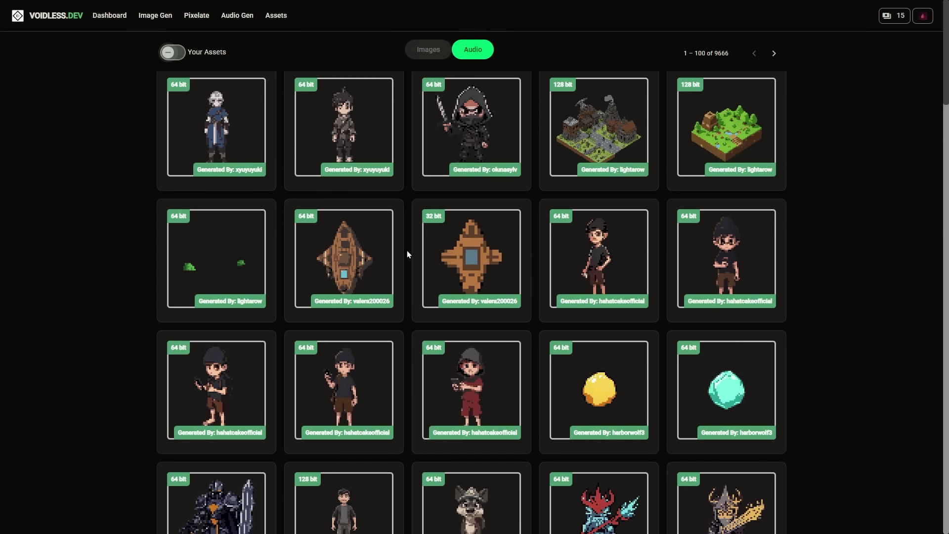
{"action": "mouse_move", "coordinate": [591, 278]}
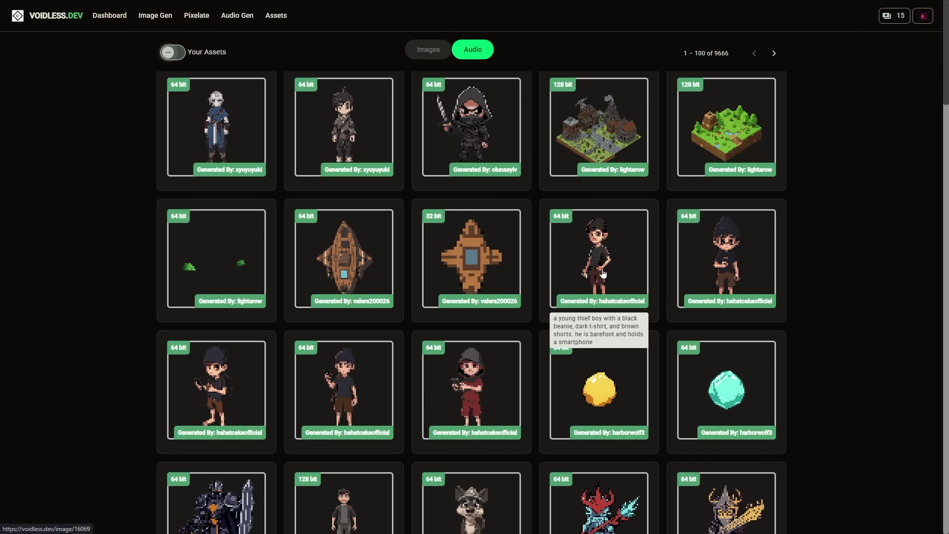
{"action": "left_click", "coordinate": [600, 265]}
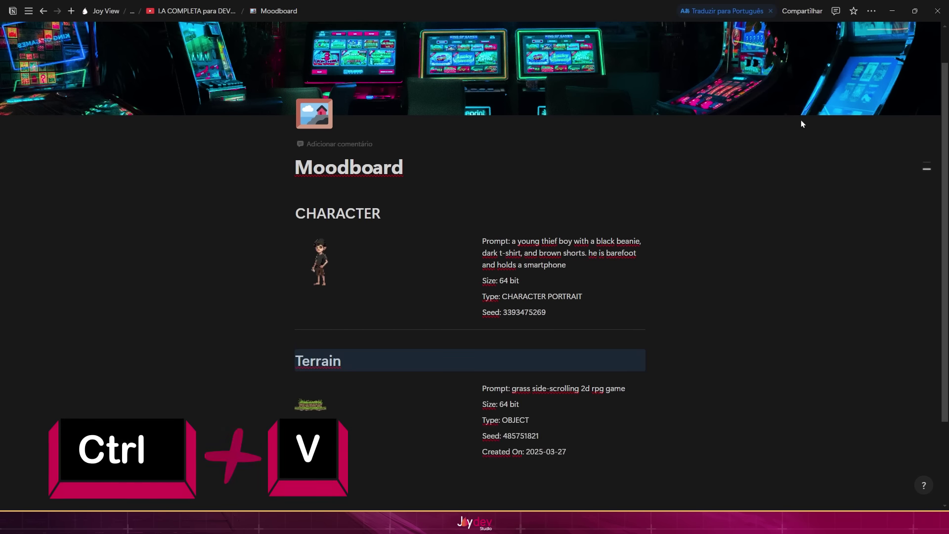
- Download the "jump sound" clip from the community audio assets
{"action": "left_click", "coordinate": [654, 286]}
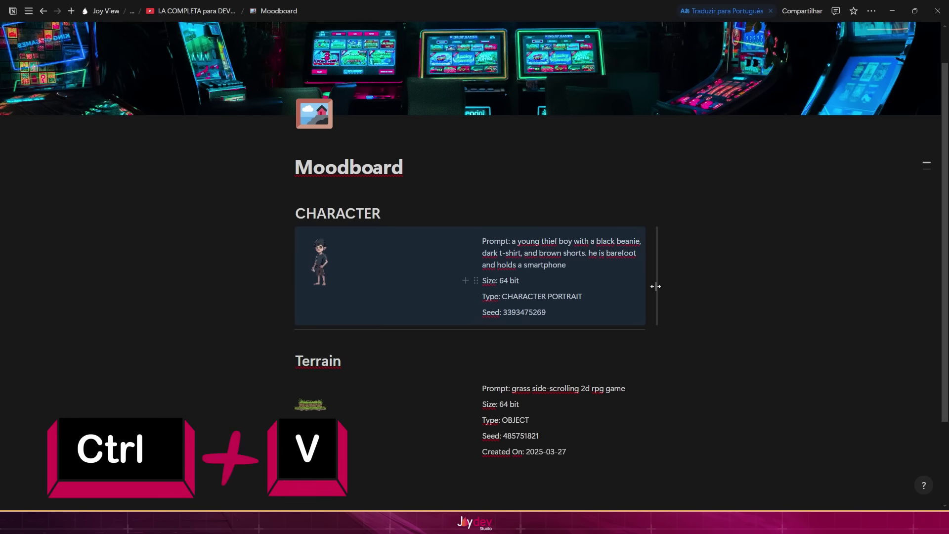
{"action": "scroll", "coordinate": [654, 286], "scroll_direction": "down", "scroll_amount": 2}
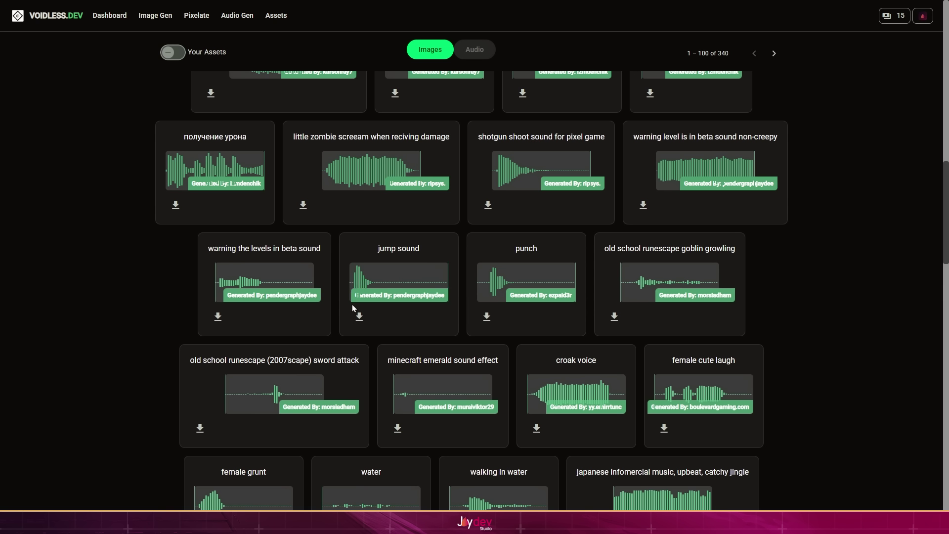
{"action": "left_click", "coordinate": [359, 318]}
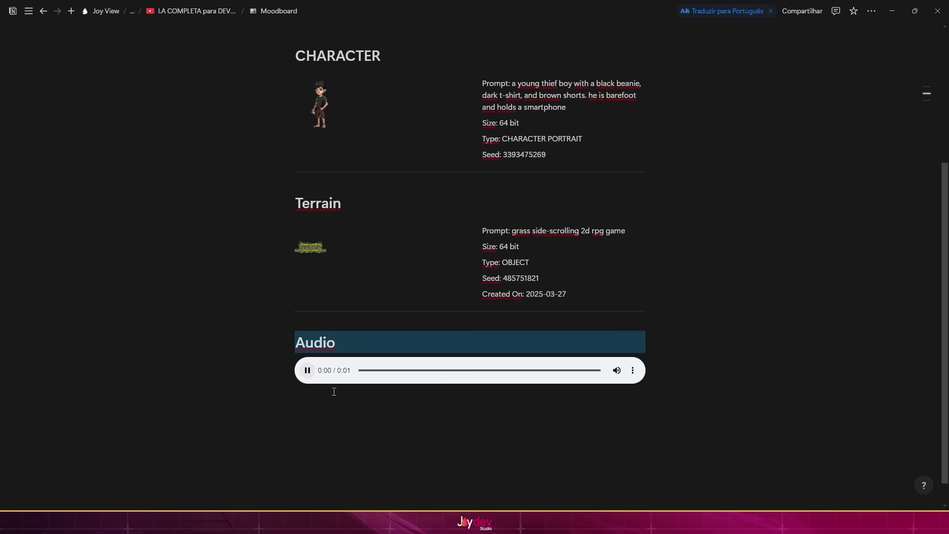
- Switch to the Notion Moodboard page and write a "Prompt:" line naming the jump sound below the clip in the Audio section
{"action": "left_click", "coordinate": [334, 392]}
{"action": "type", "text": "Prompt: J"}
{"action": "key", "text": "Caps_Lock"}
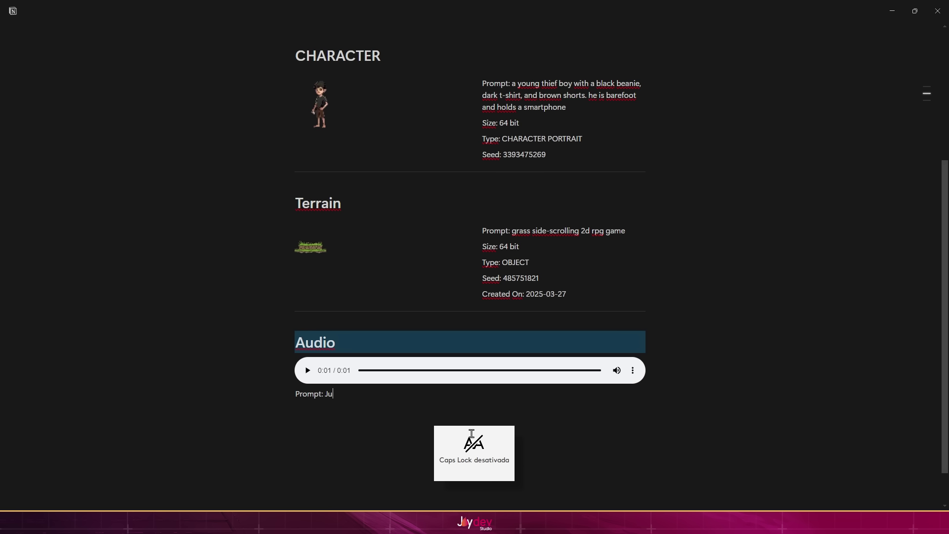
{"action": "type", "text": "ump"}
{"action": "key", "text": "Caps_Lock"}
{"action": "type", "text": "S"}
{"action": "key", "text": "Caps_Lock"}
{"action": "type", "text": "ou"}
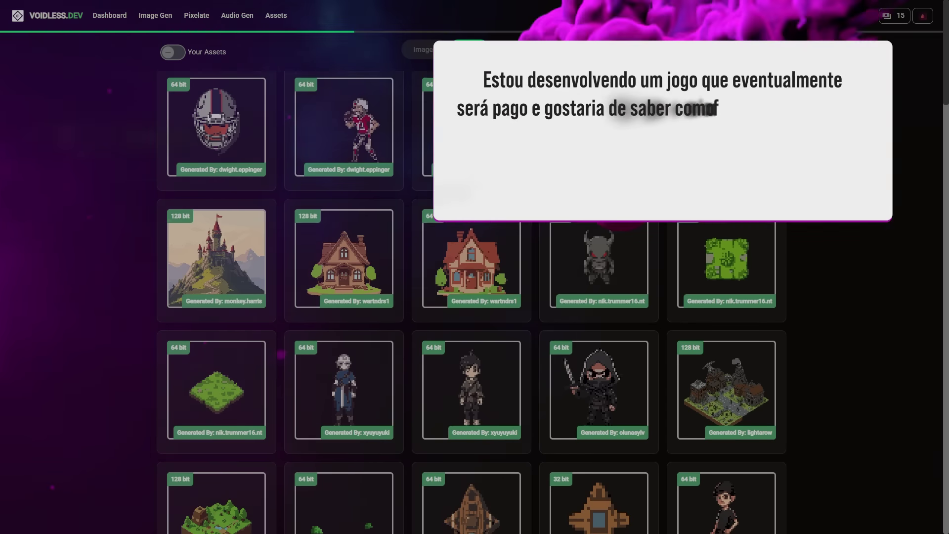
- Return to the Voidless.dev community assets and page forward repeatedly through the generated images
{"action": "left_click", "coordinate": [774, 53]}
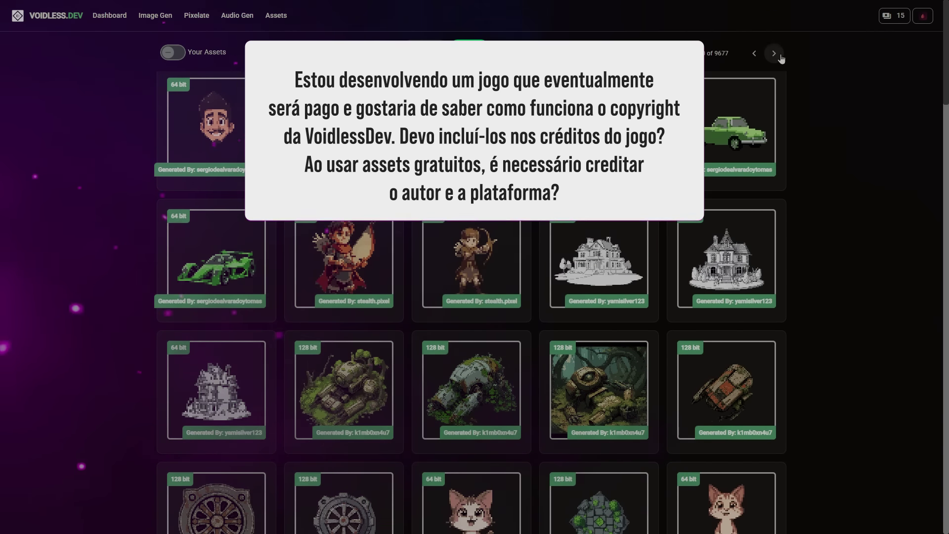
{"action": "left_click", "coordinate": [780, 56]}
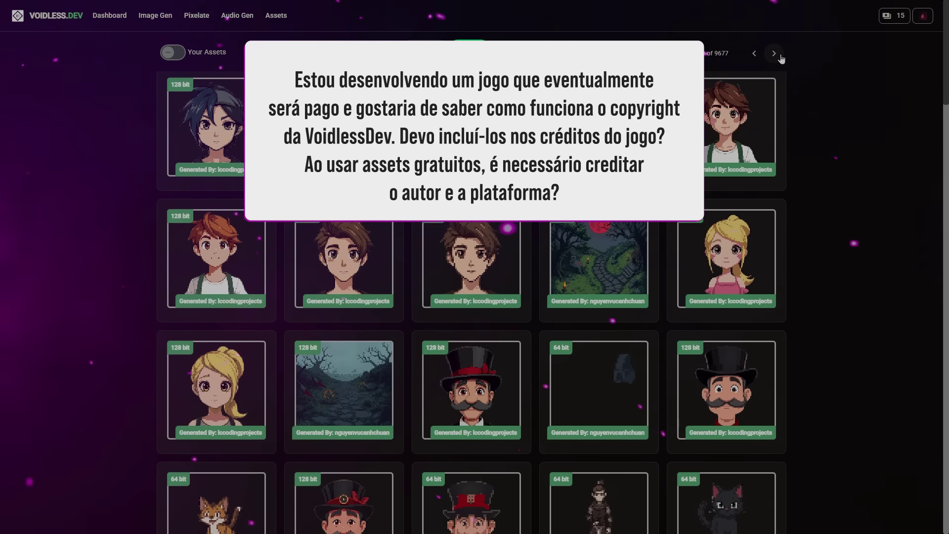
{"action": "left_click", "coordinate": [779, 56]}
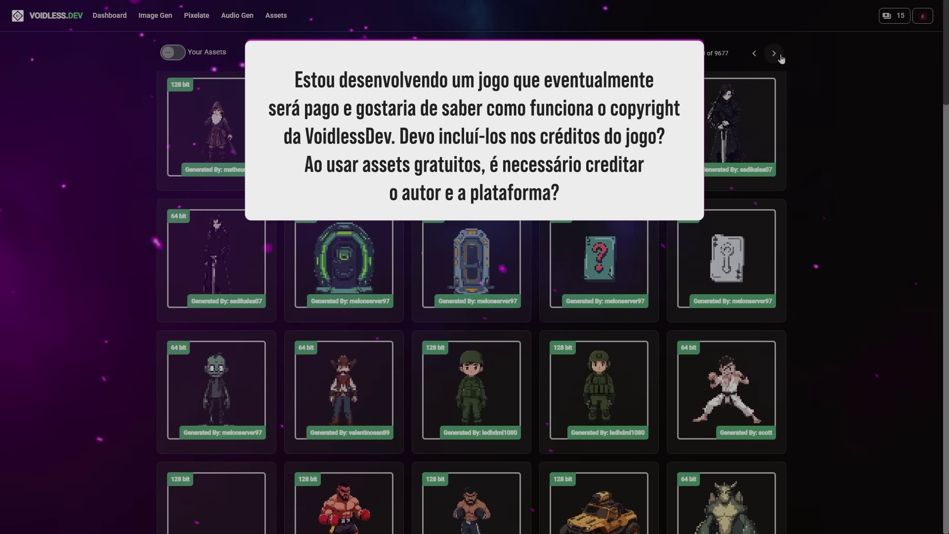
{"action": "left_click", "coordinate": [780, 57]}
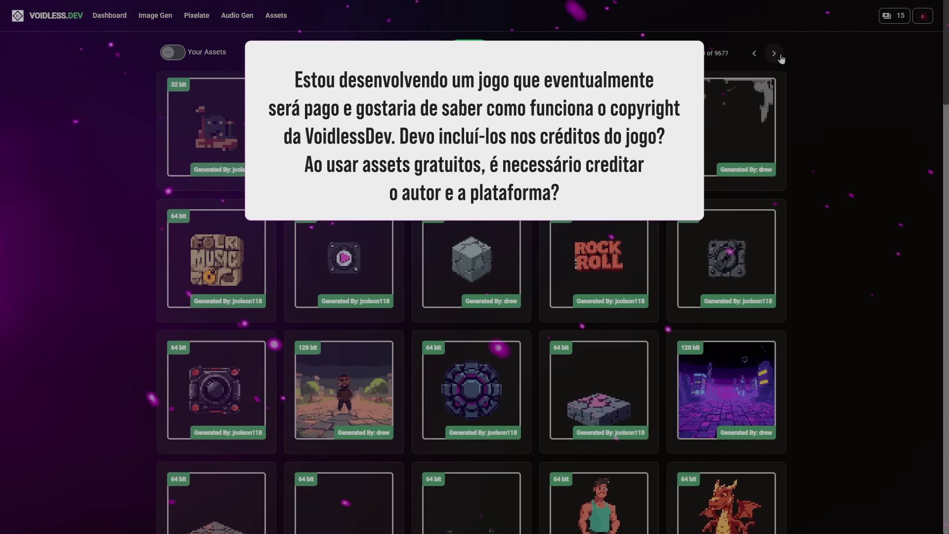
{"action": "left_click", "coordinate": [780, 57]}
{"action": "left_click", "coordinate": [780, 57]}
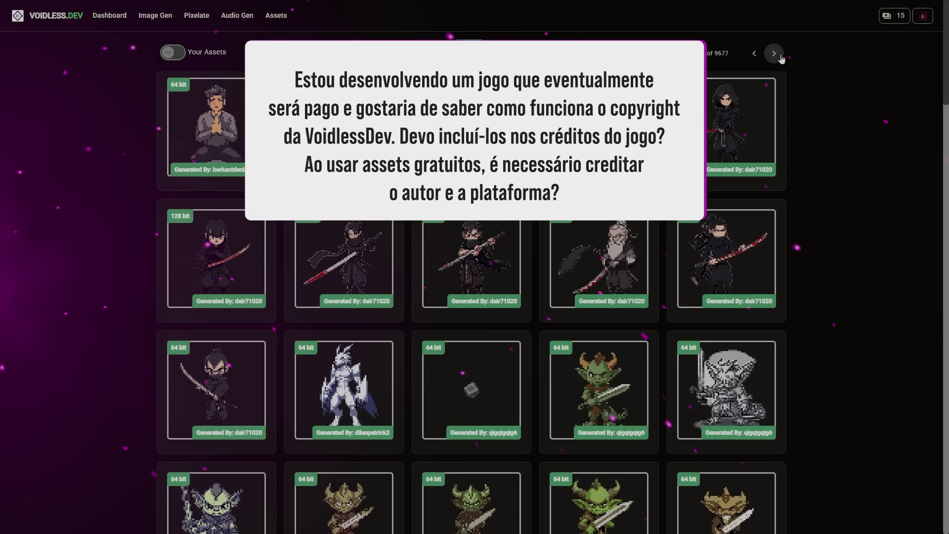
{"action": "left_click", "coordinate": [780, 57]}
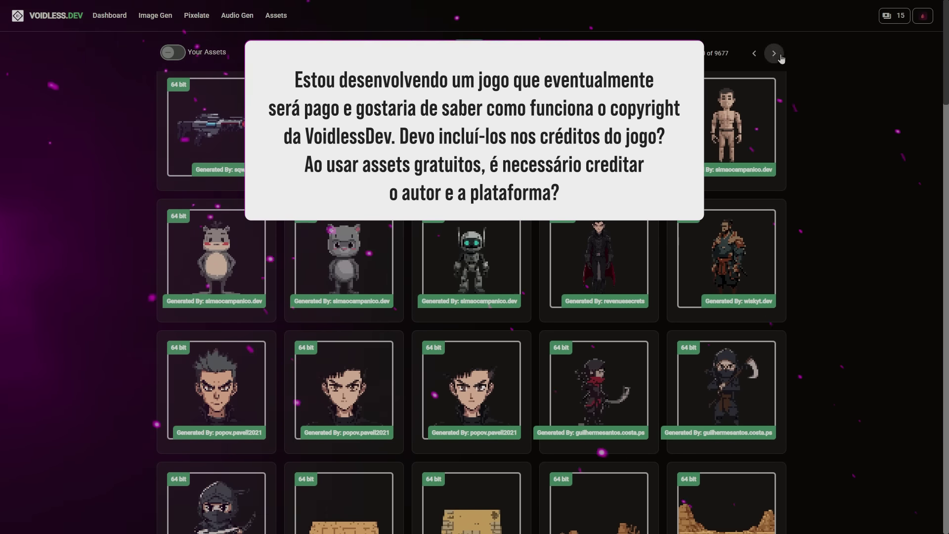
{"action": "left_click", "coordinate": [774, 53]}
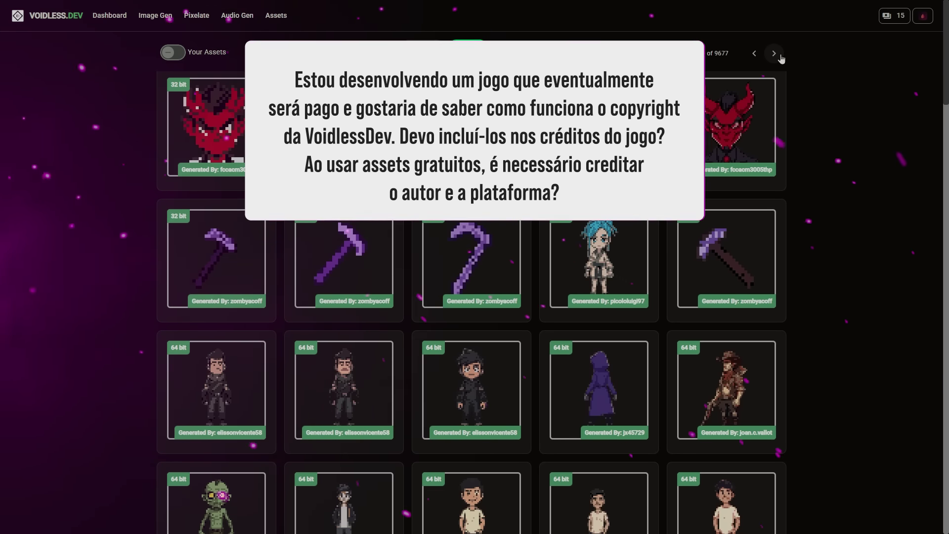
{"action": "left_click", "coordinate": [774, 53]}
{"action": "left_click", "coordinate": [774, 53]}
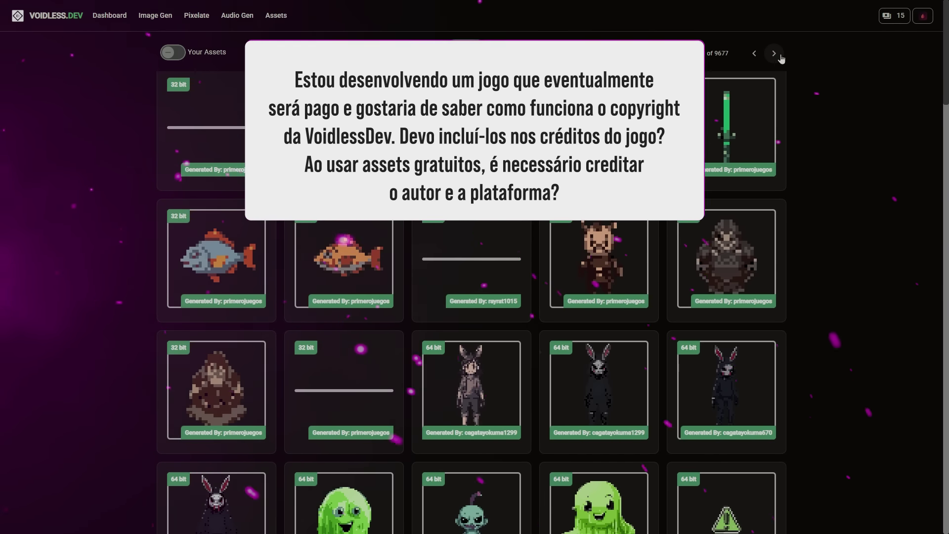
{"action": "left_click", "coordinate": [779, 56]}
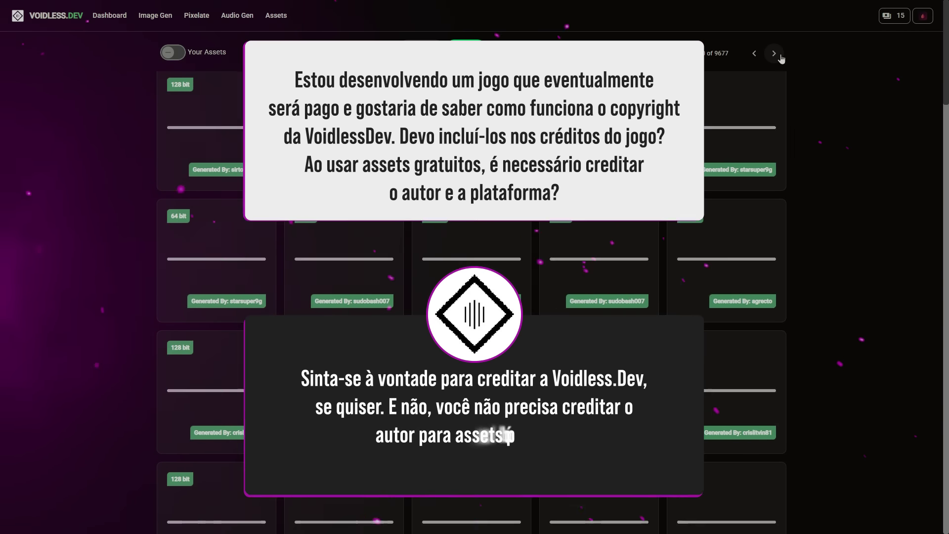
{"action": "left_click", "coordinate": [775, 53]}
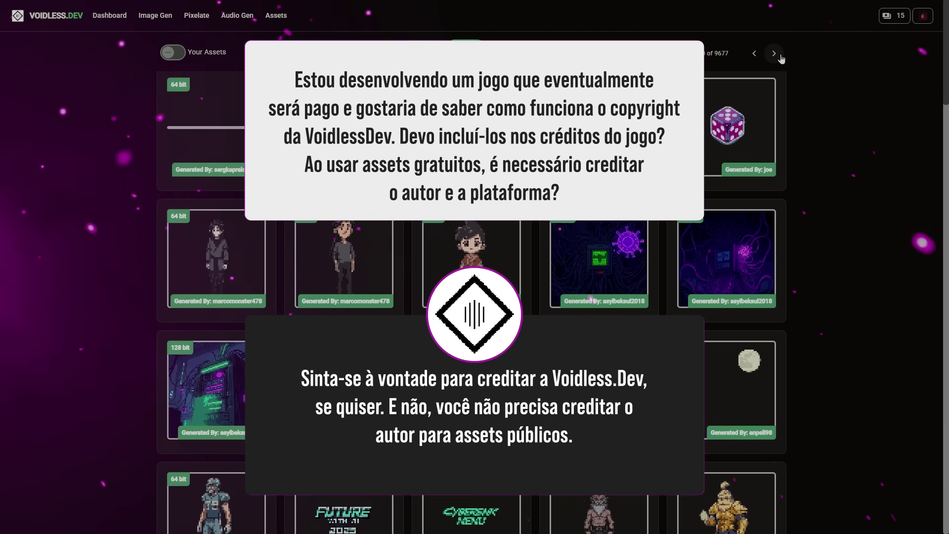
{"action": "left_click", "coordinate": [774, 53]}
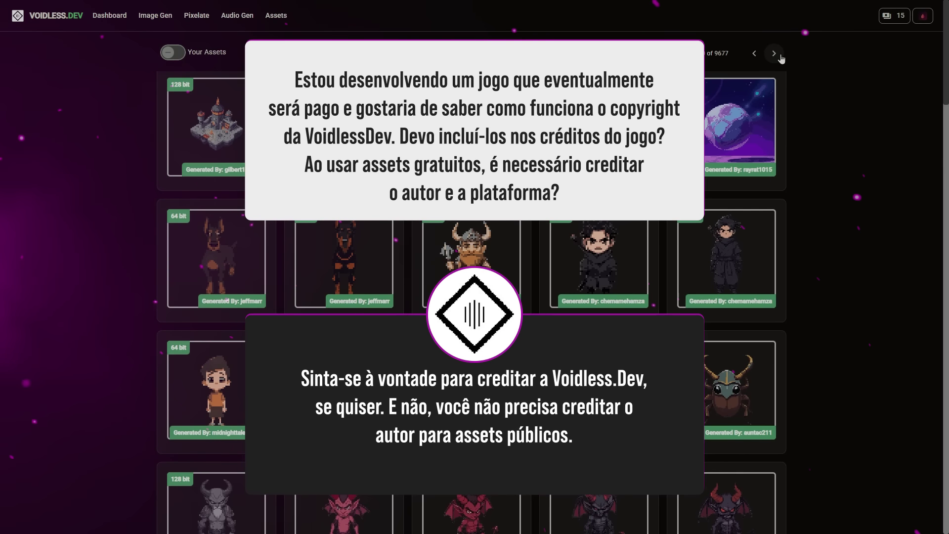
{"action": "left_click", "coordinate": [779, 56]}
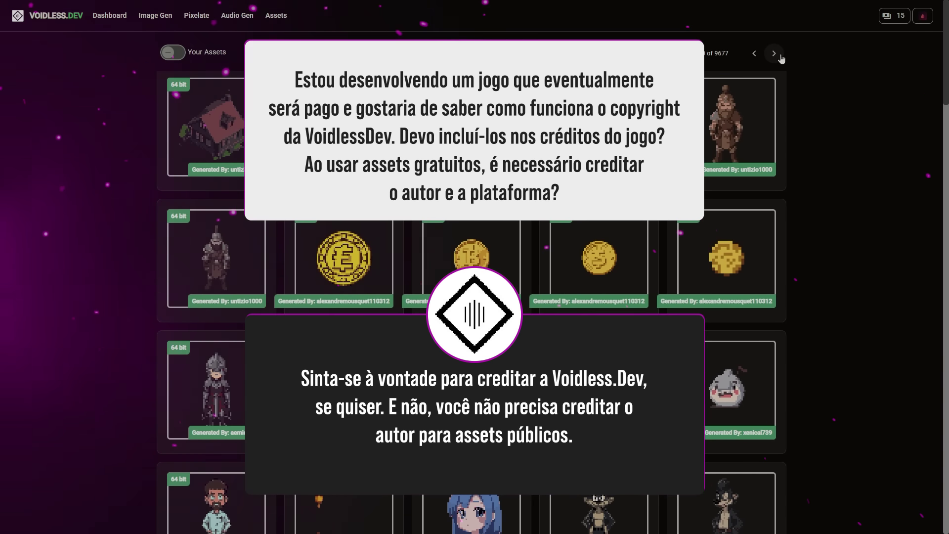
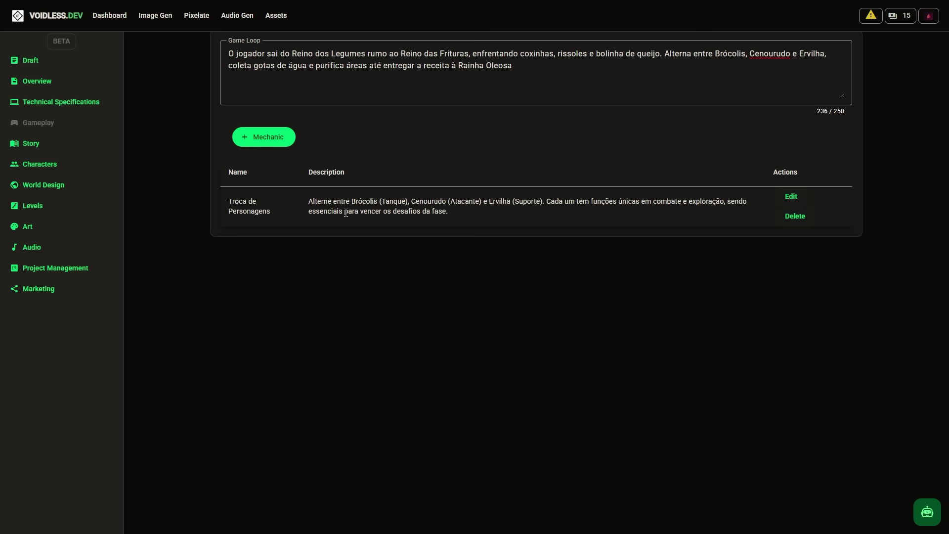
- Add the remaining gameplay mechanics, from "Combate Nutritivo" through "Entrega da Receita Final", each with its description
{"action": "left_click", "coordinate": [280, 144]}
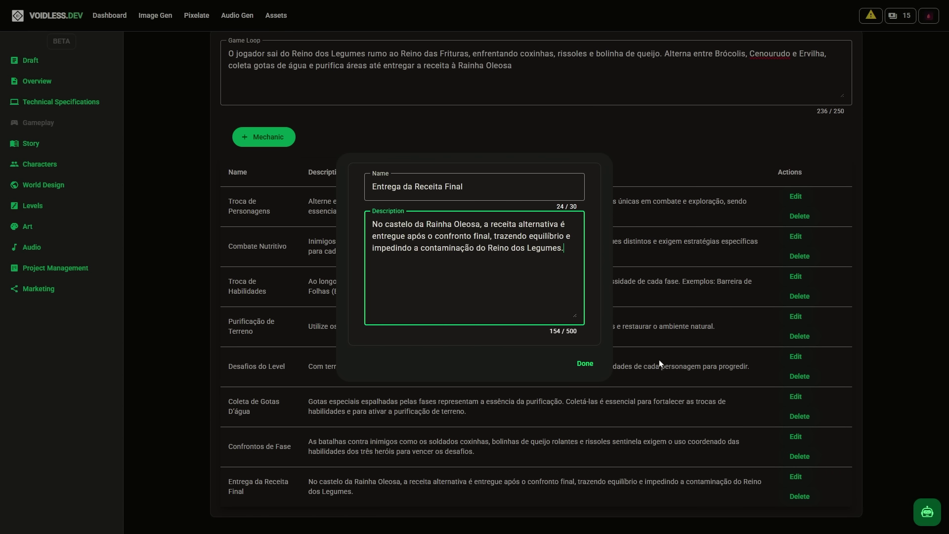
{"action": "left_click", "coordinate": [593, 365]}
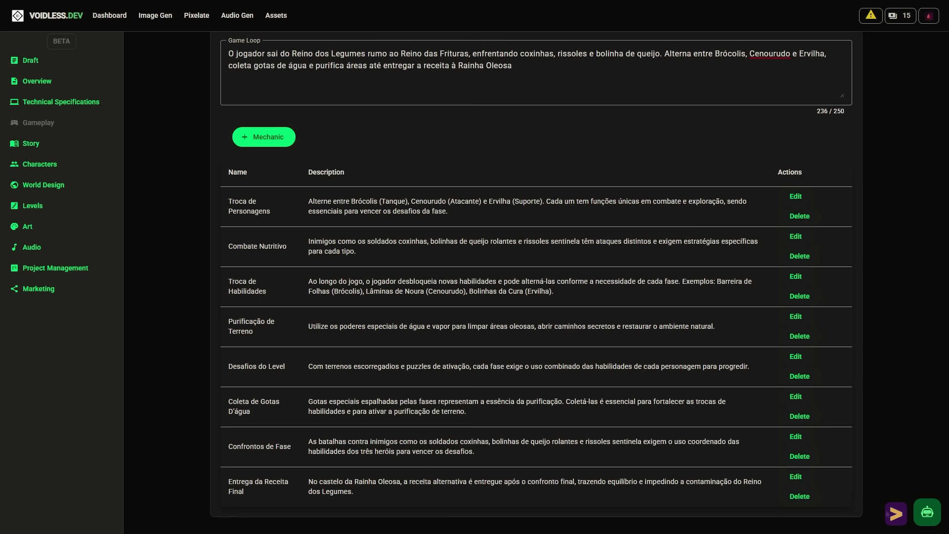
- Open the AI assistant and ask how to program the mechanic: "como fazer a mecânica de Troca de Personagens na programação?"
{"action": "left_click", "coordinate": [927, 512]}
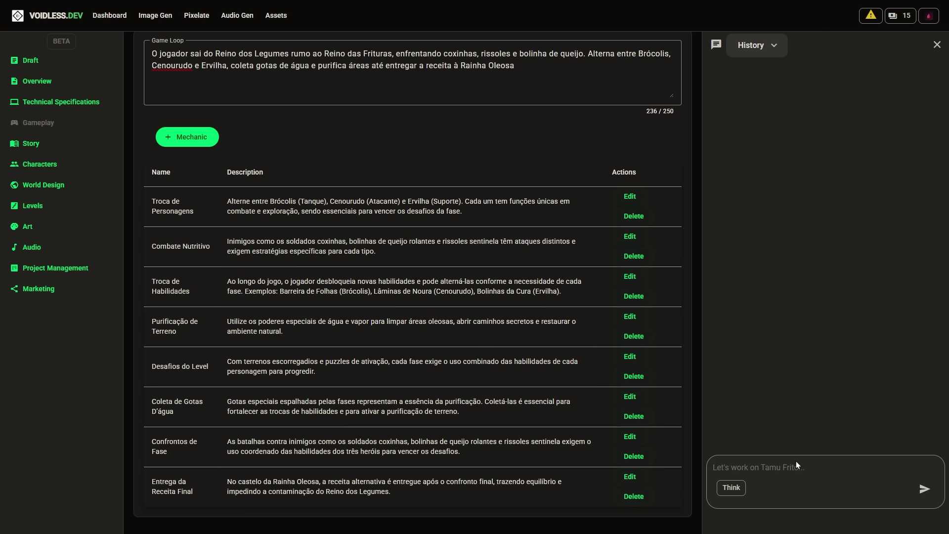
{"action": "type", "text": "como fazer a mecânica de Troca de Personagens na progra"}
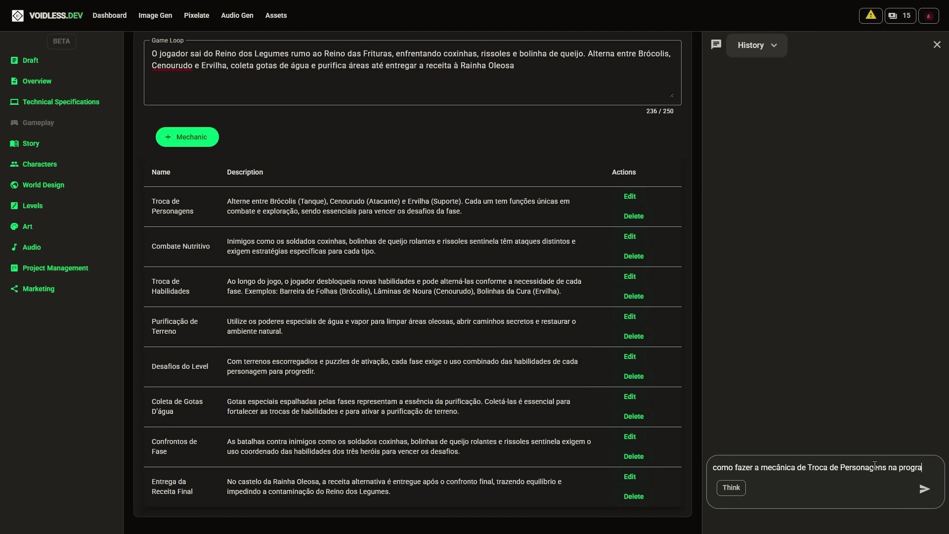
{"action": "type", "text": "macão?"}
{"action": "key", "text": "Return"}
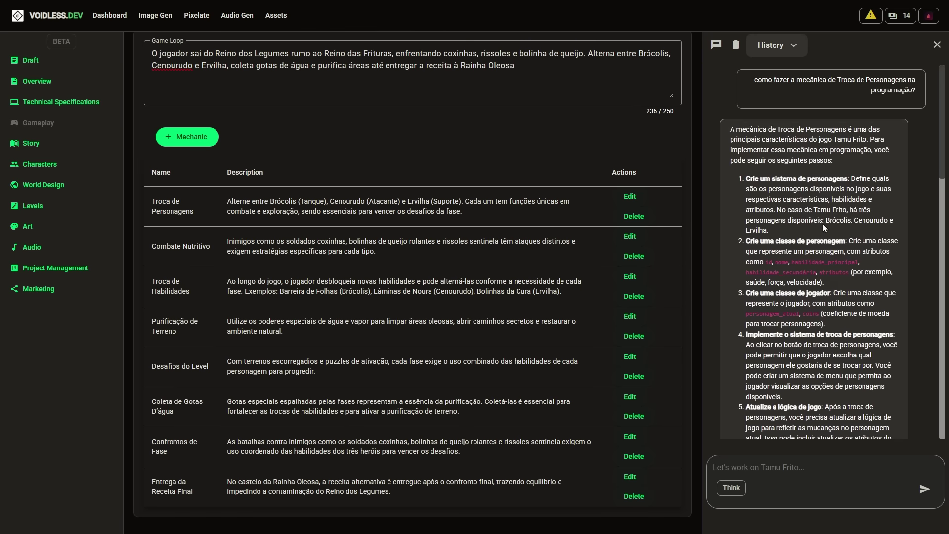
- Read the assistant's steps and sample code for the character-swap mechanic, and close the chat
{"action": "scroll", "coordinate": [822, 232], "scroll_direction": "down", "scroll_amount": 6}
{"action": "left_click_drag", "start_coordinate": [731, 266], "coordinate": [797, 267]}
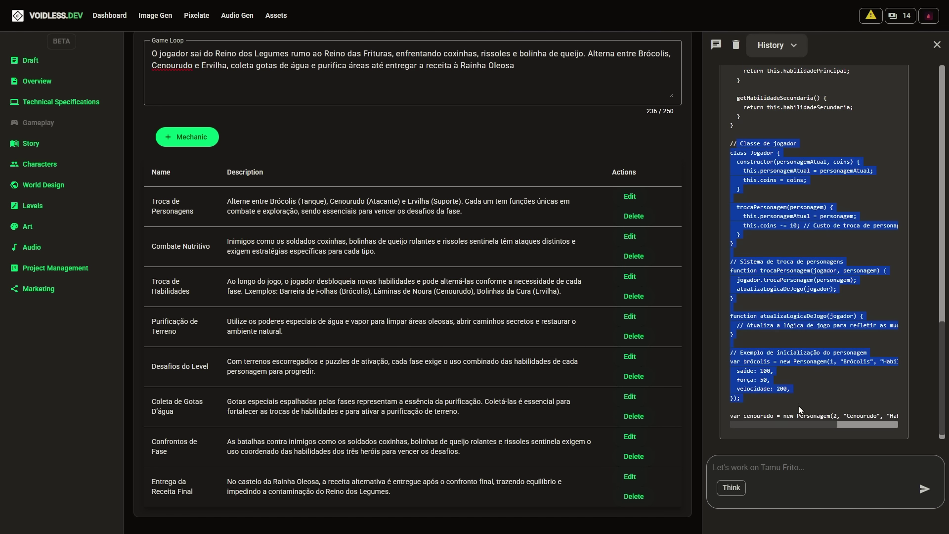
{"action": "scroll", "coordinate": [837, 229], "scroll_direction": "up", "scroll_amount": 15}
{"action": "left_click", "coordinate": [937, 45]}
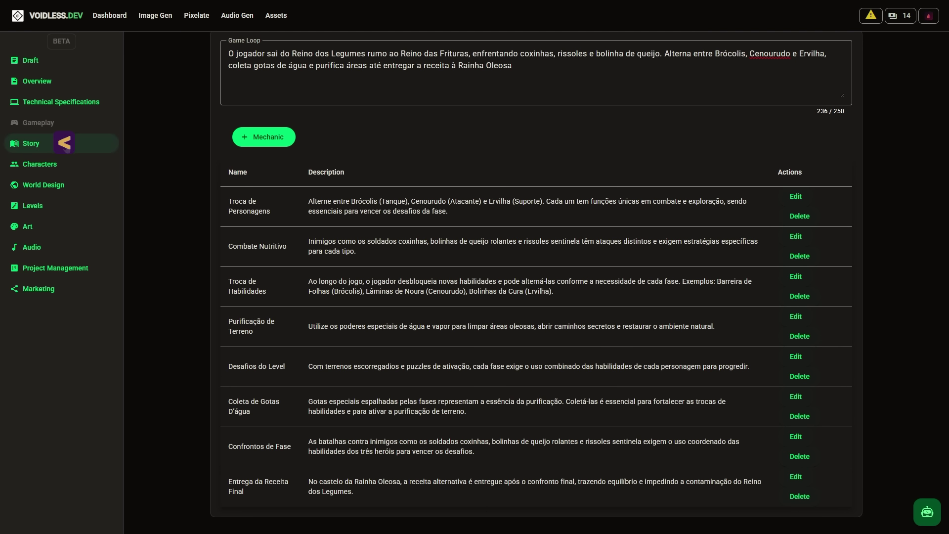
- Open the Story section, ask the AI assistant "Crie a História do Game", and bring its answer into view
{"action": "left_click", "coordinate": [66, 143]}
{"action": "left_click", "coordinate": [437, 231]}
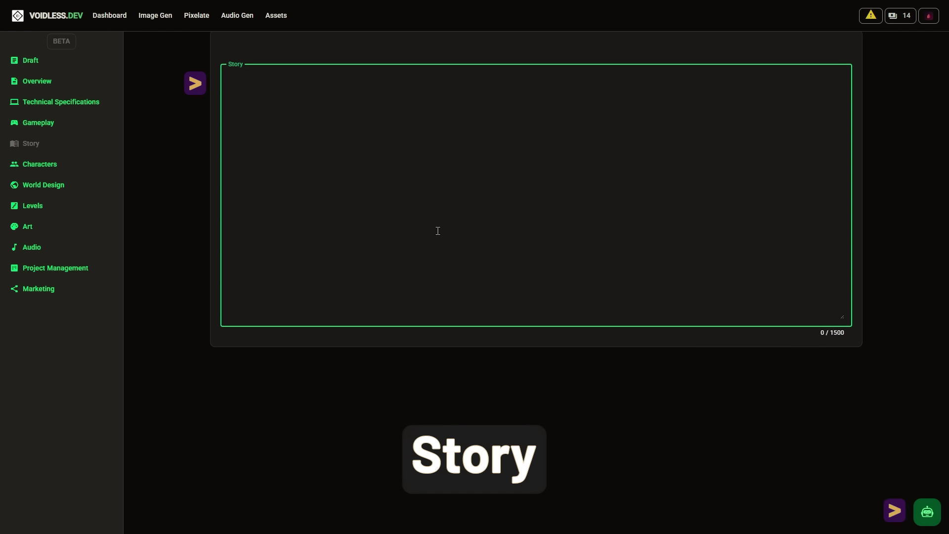
{"action": "left_click", "coordinate": [925, 511]}
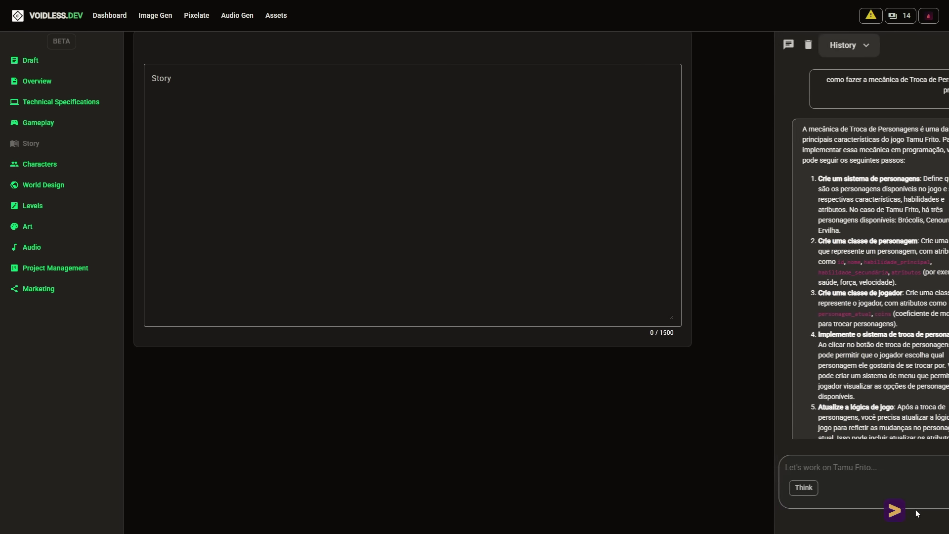
{"action": "scroll", "coordinate": [835, 419], "scroll_direction": "down", "scroll_amount": 10}
{"action": "type", "text": "Crie a história do jogo"}
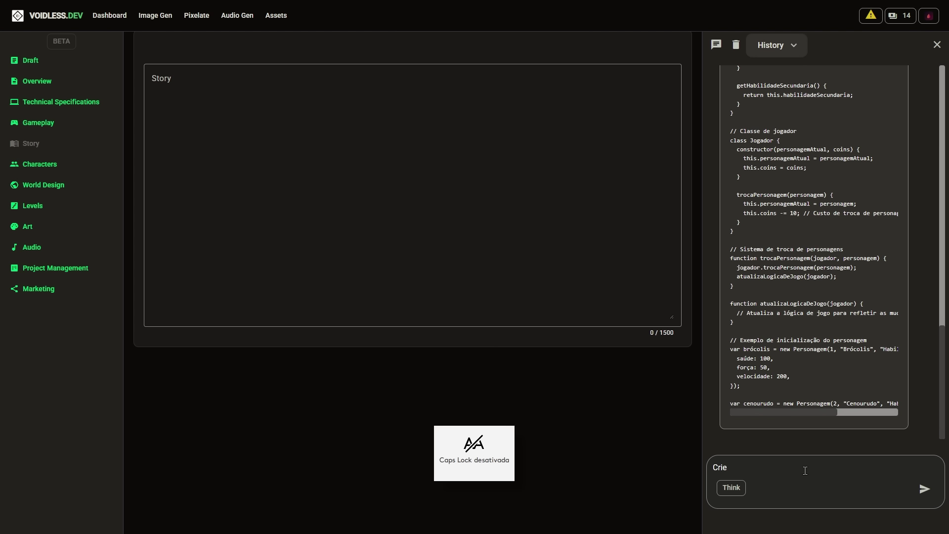
{"action": "key", "text": "Return"}
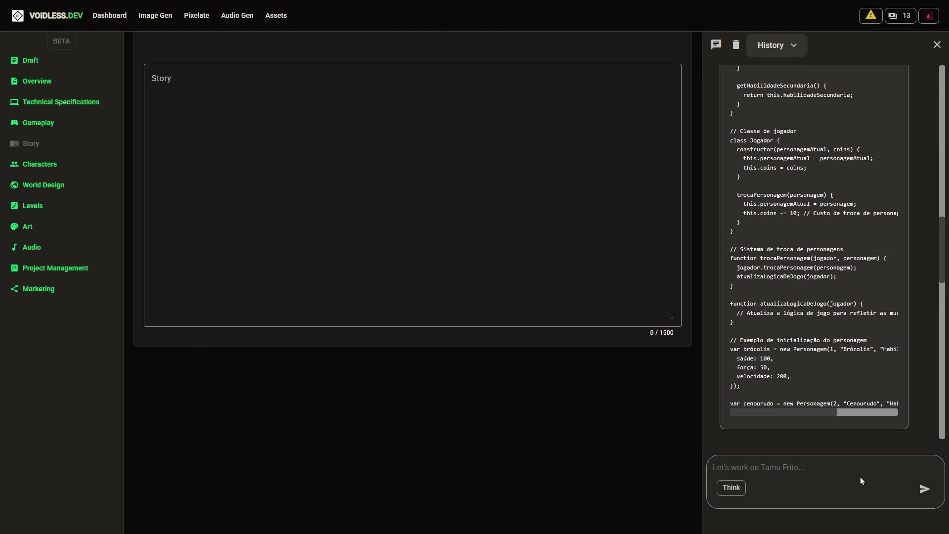
{"action": "scroll", "coordinate": [867, 438], "scroll_direction": "down", "scroll_amount": 4}
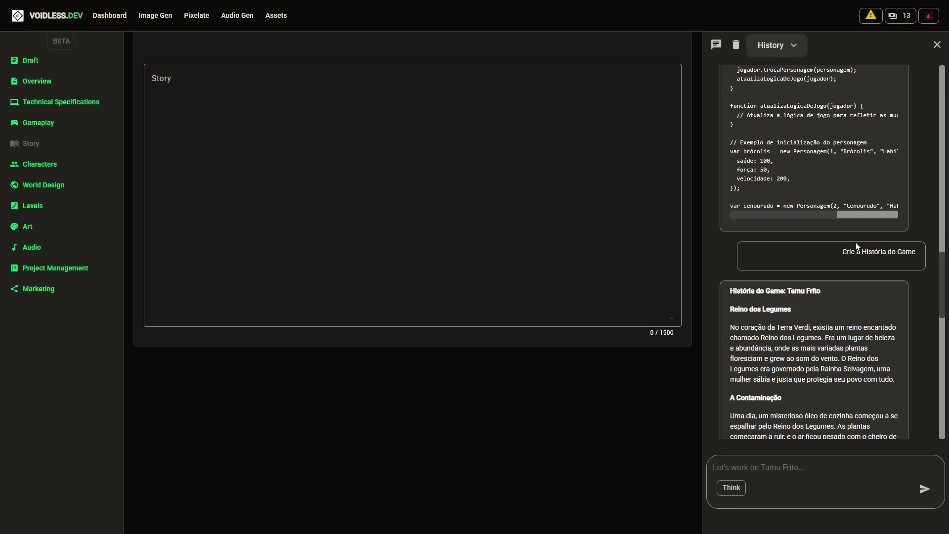
- Fill the Story field with a summary of the assistant's Tamu Frito story, and close the chat
{"action": "left_click_drag", "start_coordinate": [874, 255], "coordinate": [918, 256]}
{"action": "scroll", "coordinate": [820, 282], "scroll_direction": "down", "scroll_amount": 2}
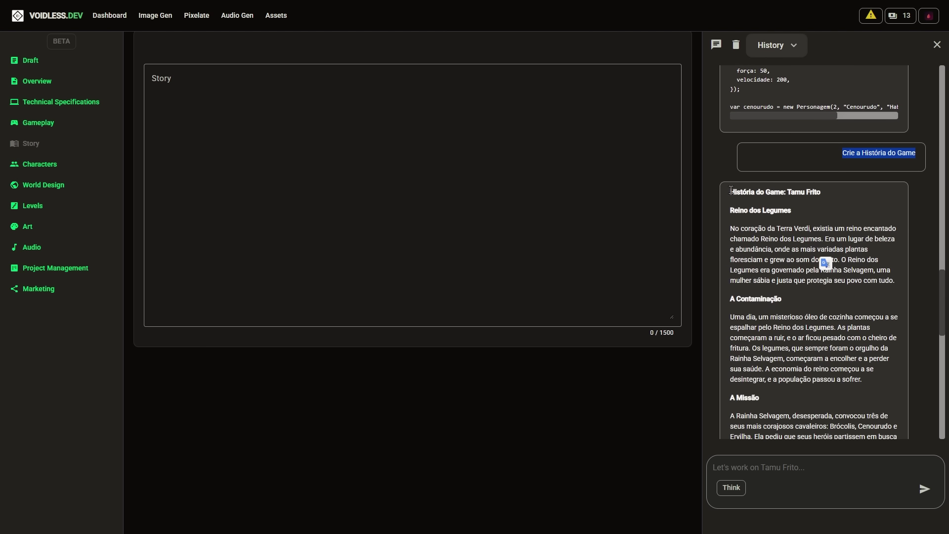
{"action": "left_click_drag", "start_coordinate": [732, 190], "coordinate": [797, 436]}
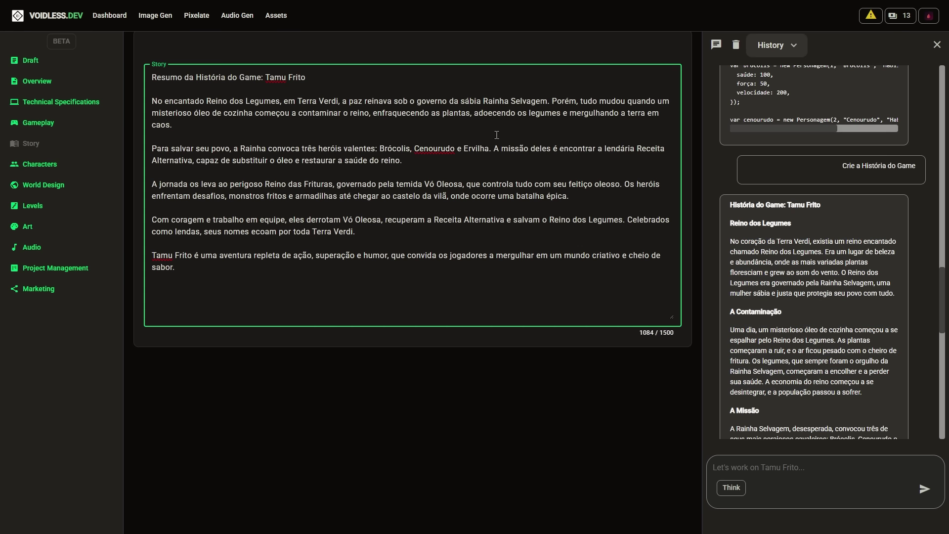
{"action": "left_click", "coordinate": [934, 44]}
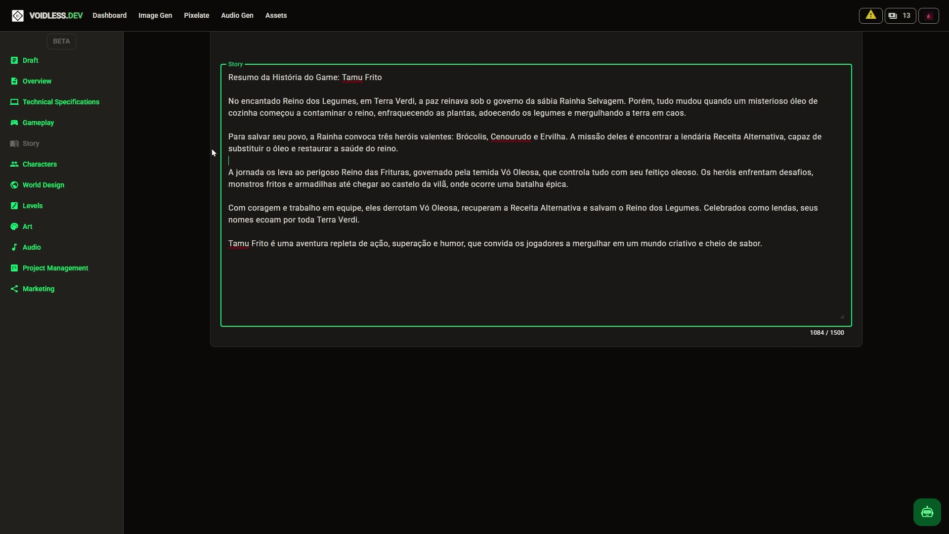
- Open the Characters section and add a character named "Brócolis" without a description
{"action": "left_click", "coordinate": [39, 164]}
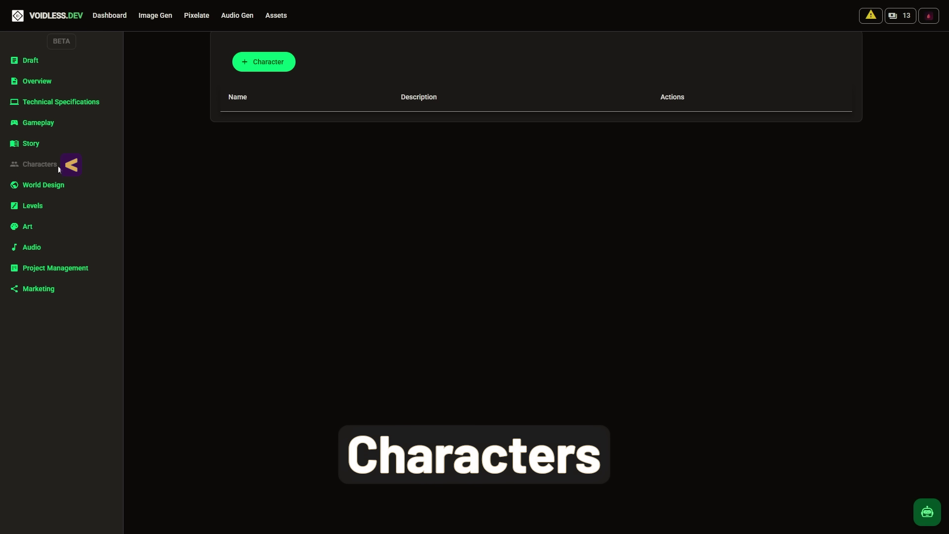
{"action": "double_click", "coordinate": [233, 101]}
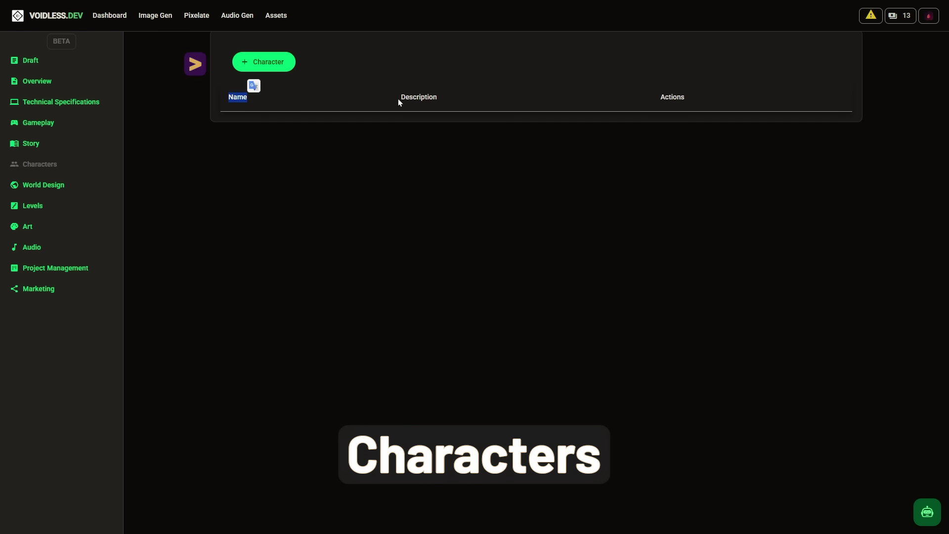
{"action": "double_click", "coordinate": [410, 97]}
{"action": "left_click", "coordinate": [447, 97]}
{"action": "left_click", "coordinate": [257, 67]}
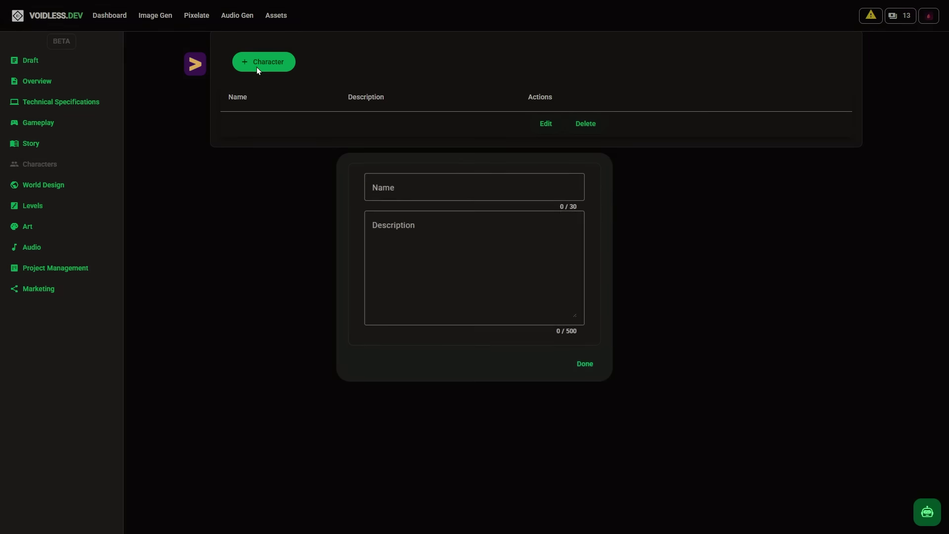
{"action": "left_click", "coordinate": [487, 190]}
{"action": "type", "text": "Brócolis"}
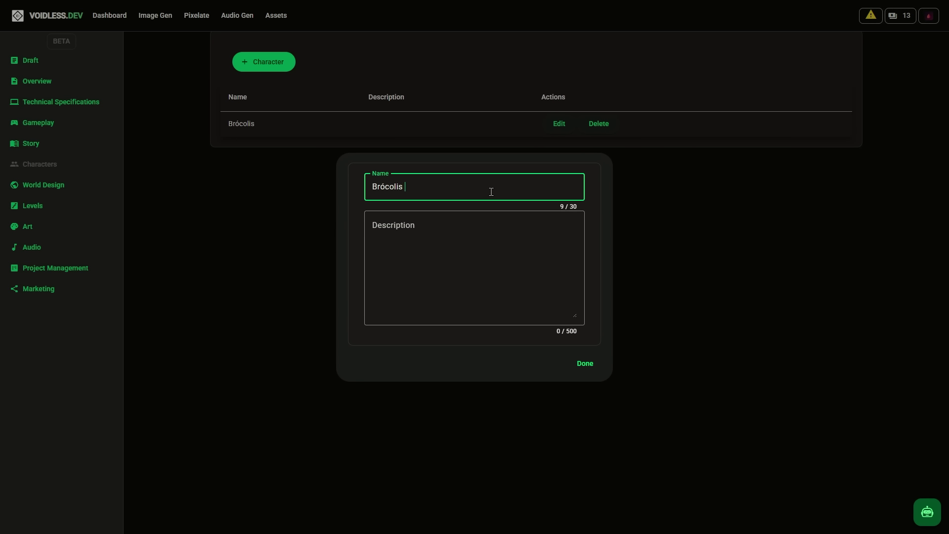
{"action": "left_click", "coordinate": [595, 371]}
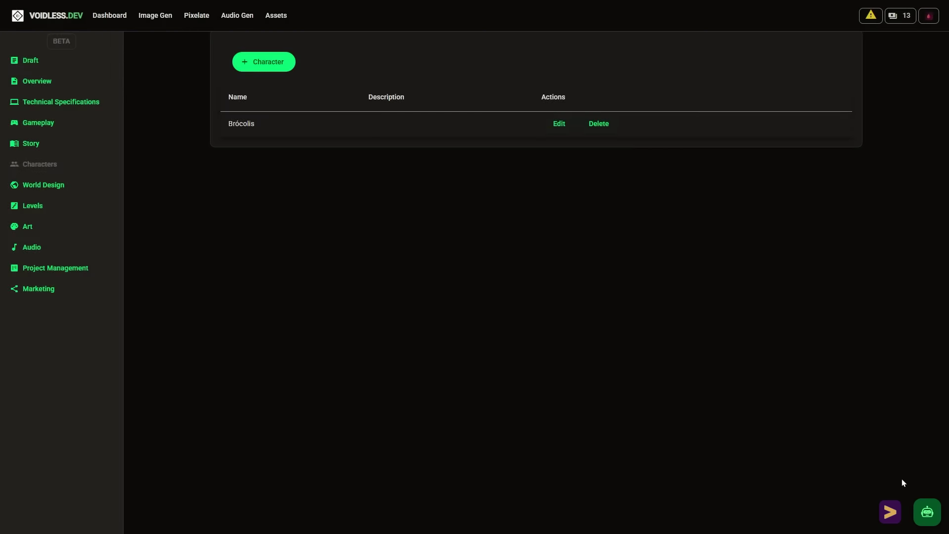
- Open the AI assistant and send it the request "Crie o personagem Brócolis"
{"action": "left_click", "coordinate": [926, 511]}
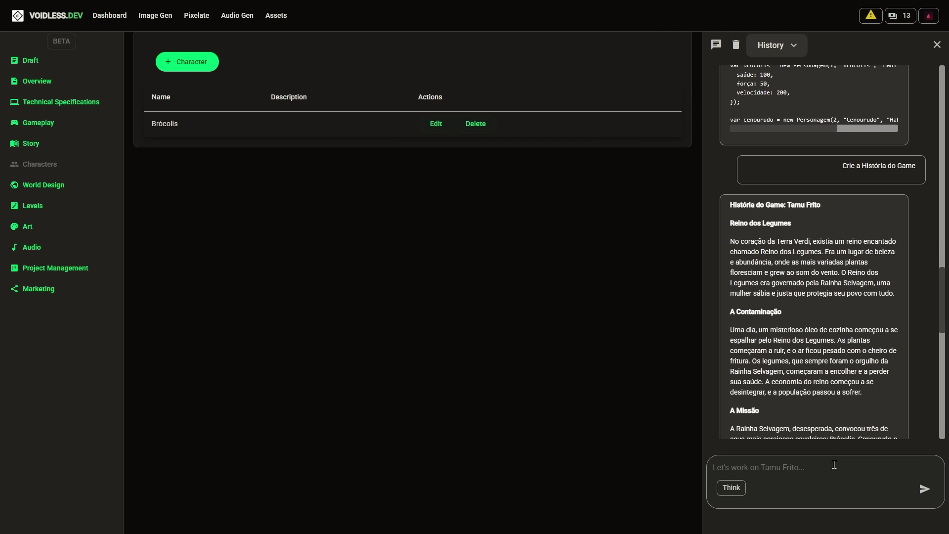
{"action": "type", "text": "Crie o personagem Brócolis"}
{"action": "left_click", "coordinate": [924, 489]}
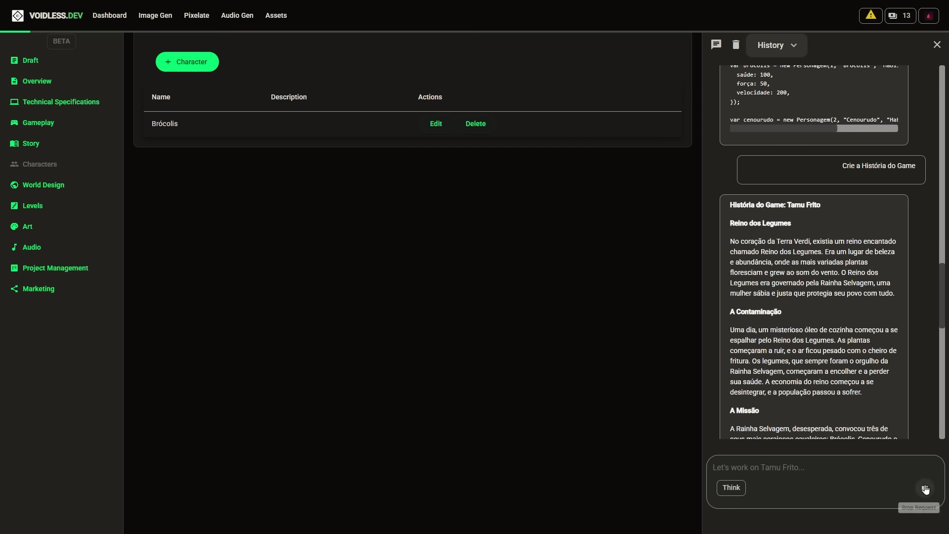
- Read through the assistant's Brócolis profile, from description and statistics to voice, connections and fictional stories
{"action": "triple_click", "coordinate": [822, 103]}
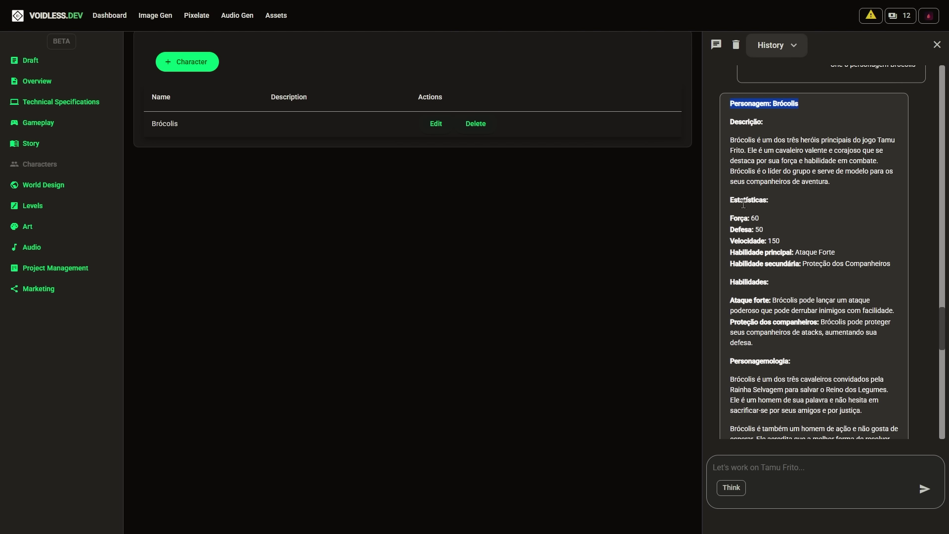
{"action": "scroll", "coordinate": [759, 256], "scroll_direction": "down", "scroll_amount": 1}
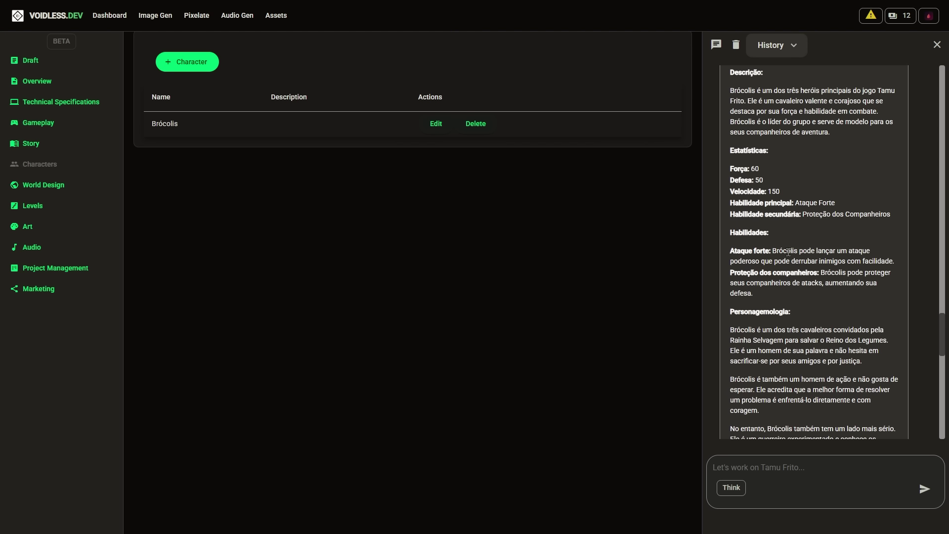
{"action": "scroll", "coordinate": [758, 290], "scroll_direction": "down", "scroll_amount": 1}
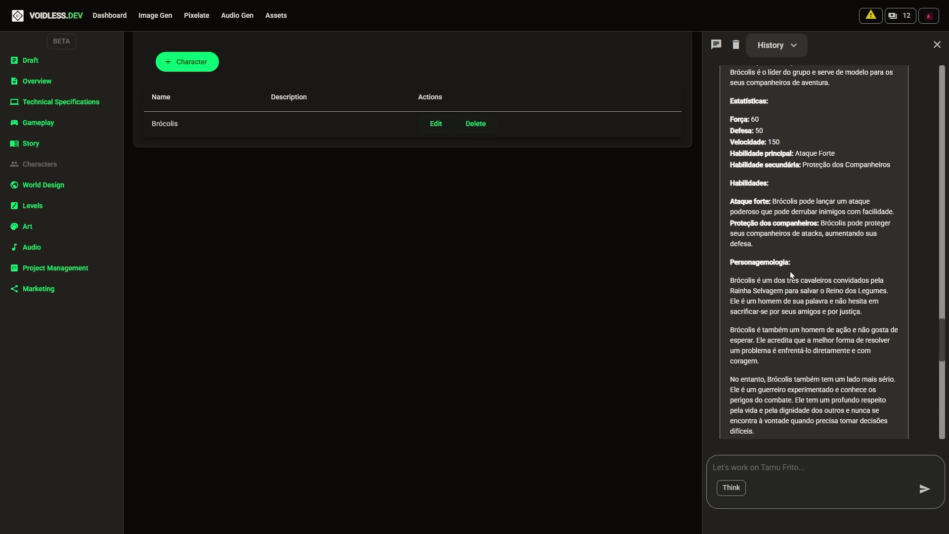
{"action": "scroll", "coordinate": [792, 275], "scroll_direction": "down", "scroll_amount": 1}
{"action": "scroll", "coordinate": [778, 355], "scroll_direction": "down", "scroll_amount": 1}
{"action": "scroll", "coordinate": [760, 366], "scroll_direction": "down", "scroll_amount": 2}
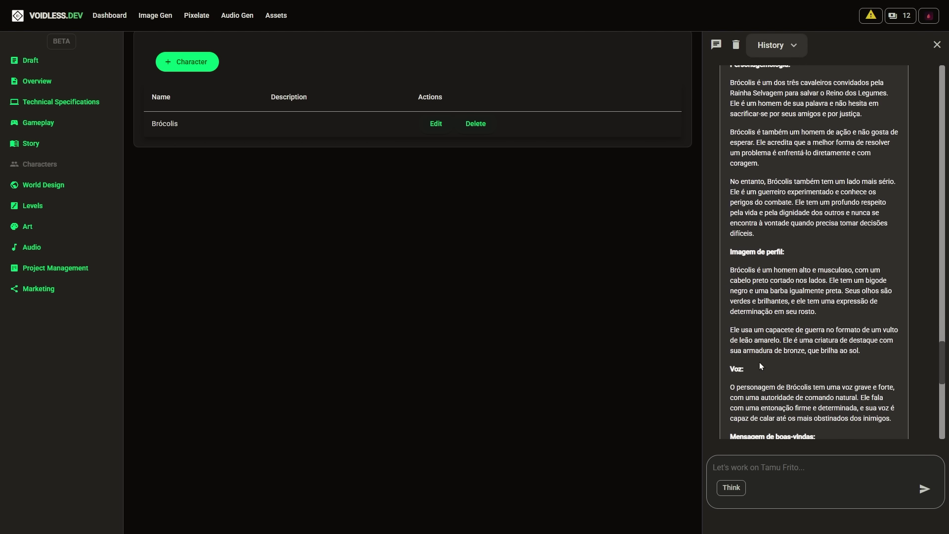
{"action": "scroll", "coordinate": [740, 268], "scroll_direction": "down", "scroll_amount": 5}
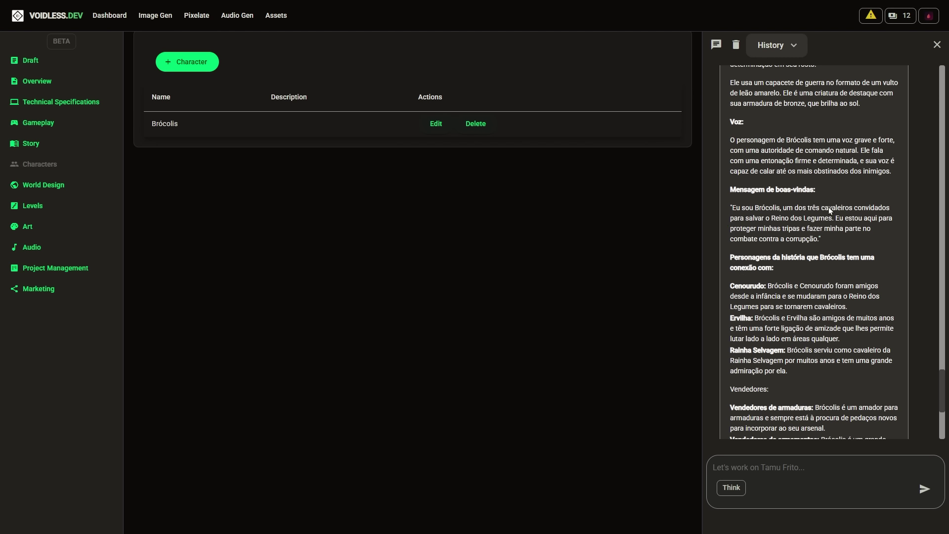
{"action": "scroll", "coordinate": [748, 317], "scroll_direction": "down", "scroll_amount": 2}
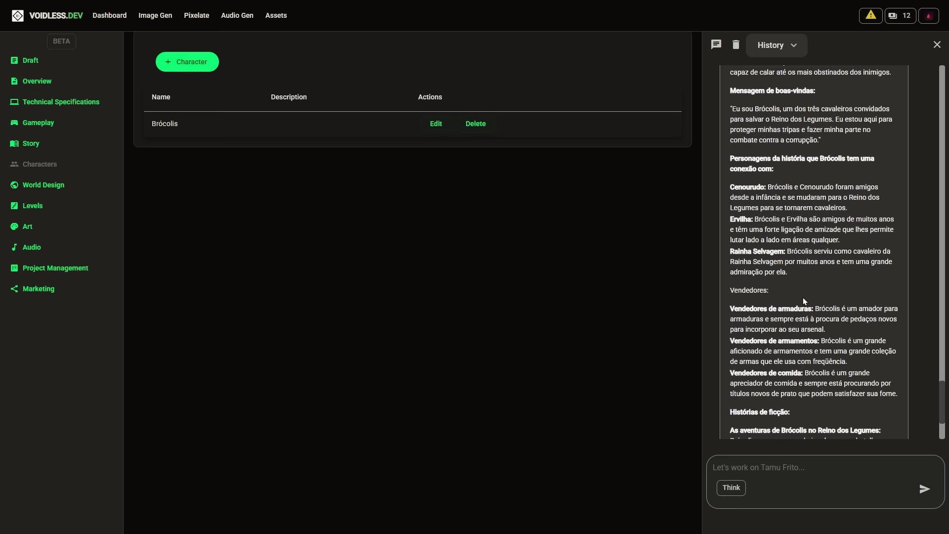
{"action": "scroll", "coordinate": [743, 313], "scroll_direction": "down", "scroll_amount": 3}
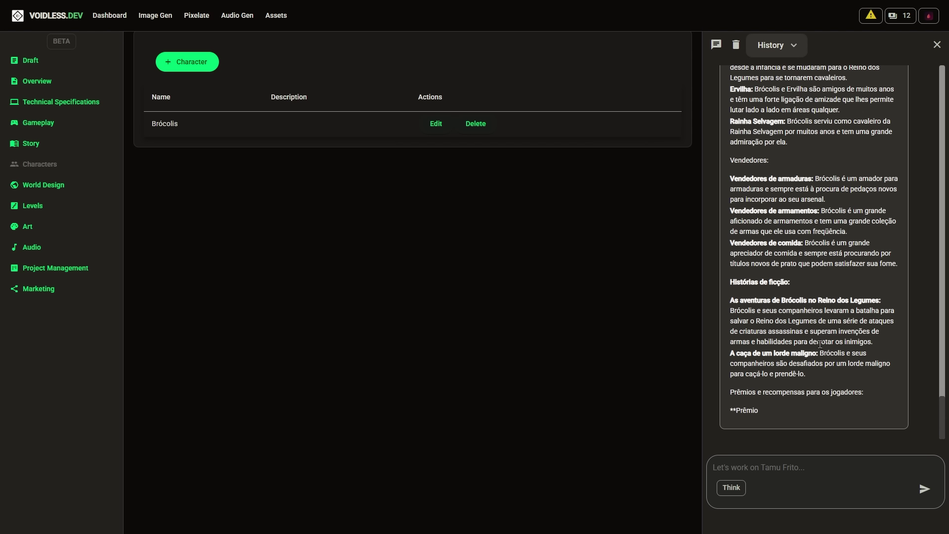
- Edit the Brócolis character to add a description of him as the brave leader of Tamu Frito's heroes, covering his abilities, appearance and allies
{"action": "left_click", "coordinate": [436, 123]}
{"action": "left_click", "coordinate": [421, 245]}
{"action": "type", "text": "Brócolis é o líder valente dos heróis de Tamu Frito. Forte, rápido e protetor, é conhecido por seu senso de justiça e lealdade. Especialista em combate, usa o \"Ataque Forte\" e a \"Proteção dos Companheiros\". Alto, musculoso, de olhos verdes e barba preta, veste armadura de bronze e capacete em forma de leão. Amigo de infância de Cenourudo e aliado fiel de Ervilha, Brócolis serve à Rainha Selvagem com honra e coragem."}
{"action": "scroll", "coordinate": [431, 282], "scroll_direction": "up", "scroll_amount": 1}
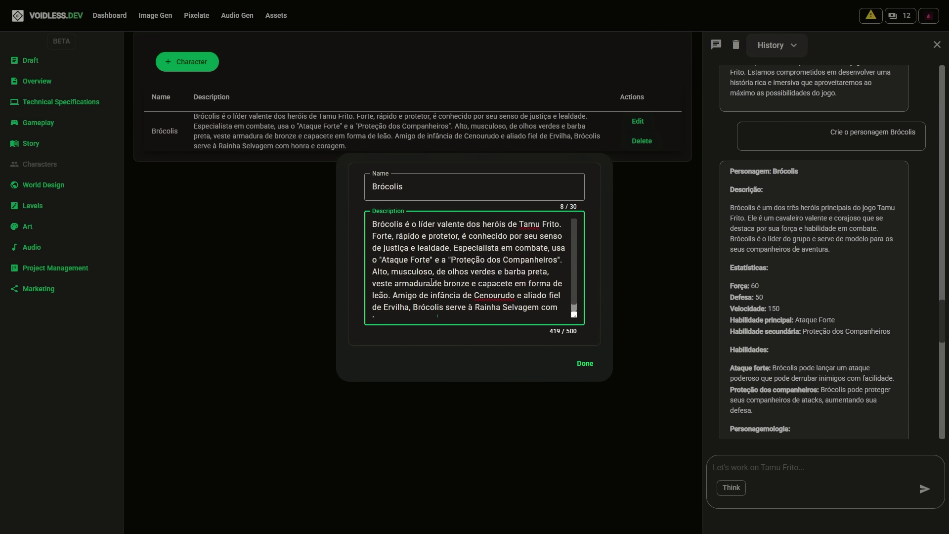
{"action": "left_click", "coordinate": [585, 364]}
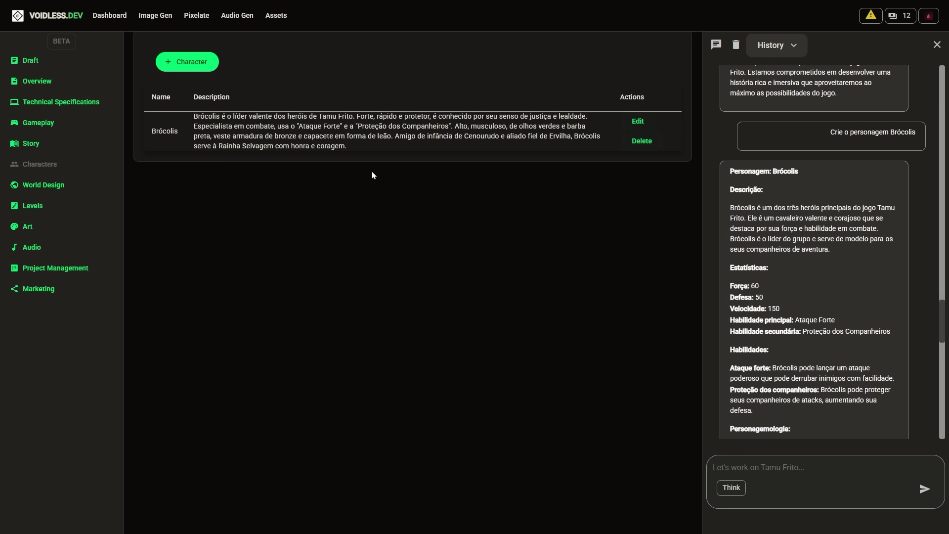
- Ask the AI assistant for another character with "Crie um novo personagem para a História"
{"action": "scroll", "coordinate": [808, 349], "scroll_direction": "down", "scroll_amount": 15}
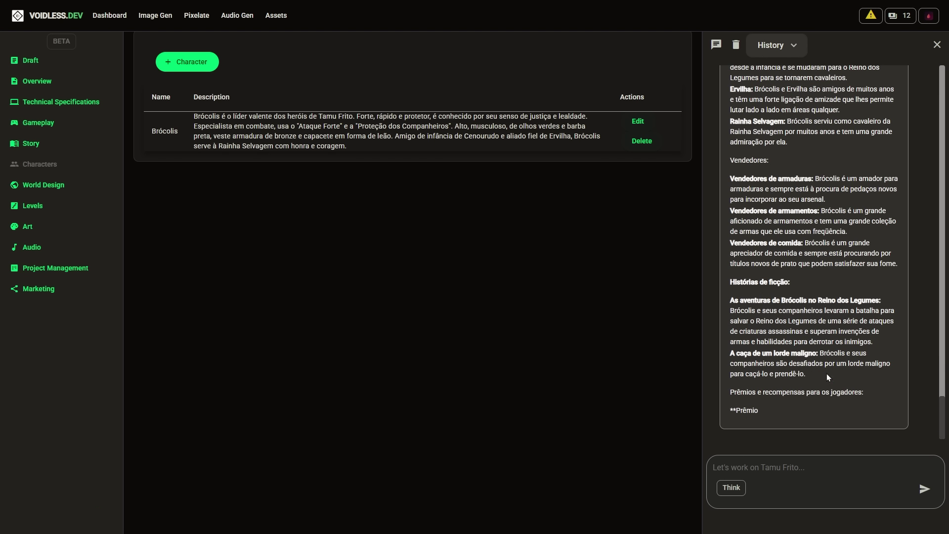
{"action": "key", "text": "Caps_Lock"}
{"action": "type", "text": "Crie u"}
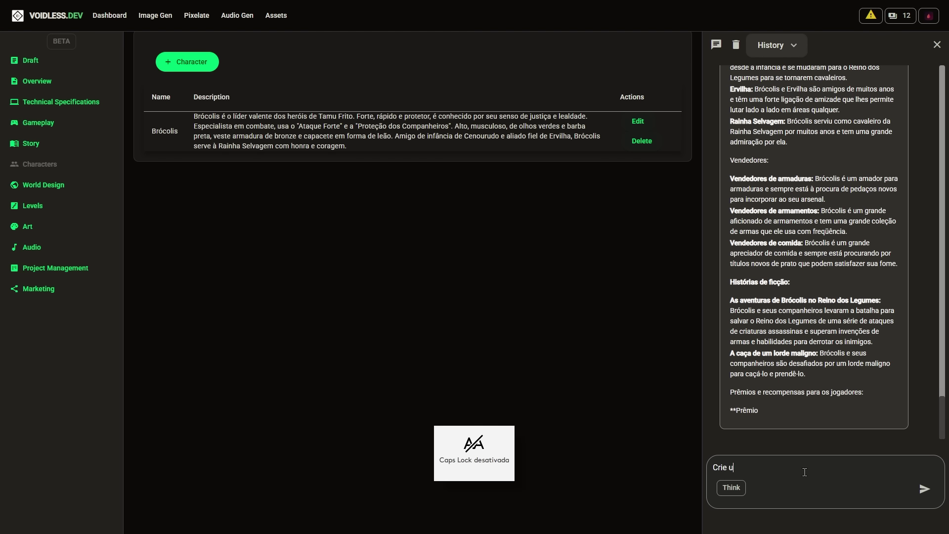
{"action": "type", "text": "m nioovo person"}
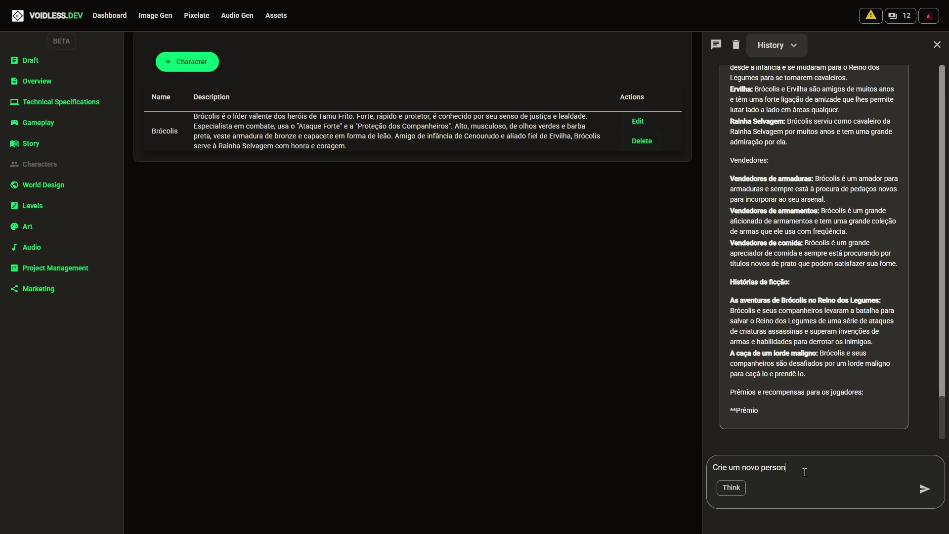
{"action": "type", "text": "agem para a"}
{"action": "key", "text": "Caps_Lock"}
{"action": "type", "text": "H"}
{"action": "key", "text": "Caps_Lock"}
{"action": "type", "text": "istória"}
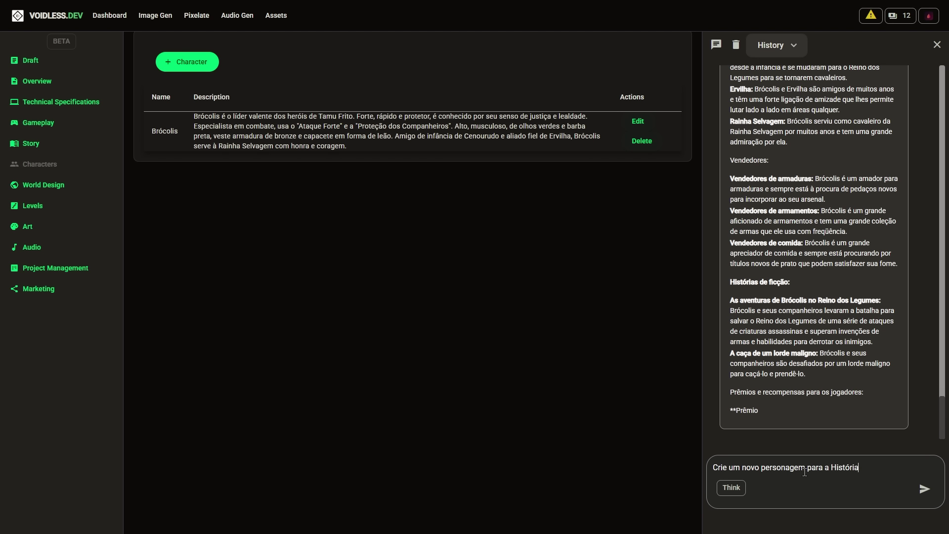
{"action": "left_click", "coordinate": [924, 488]}
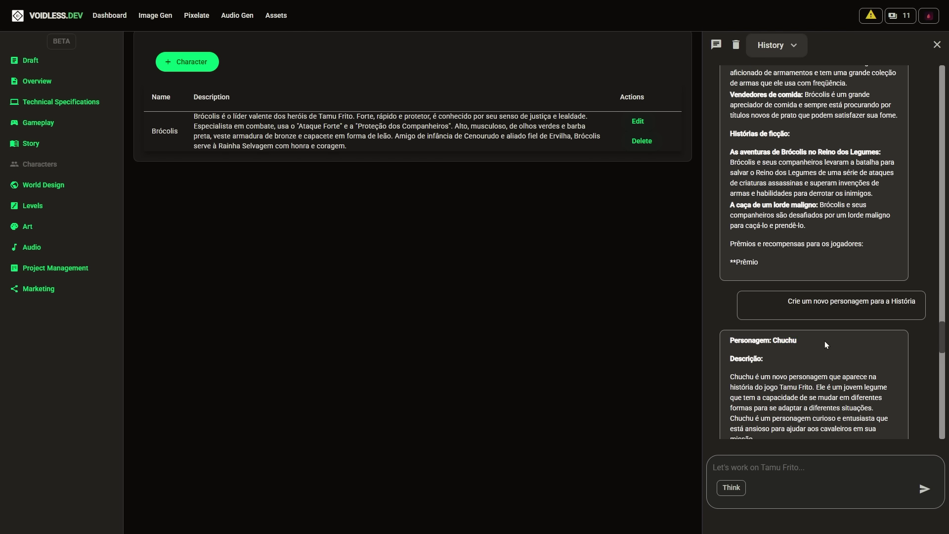
- Read the assistant's profile of the new character Chuchu, including statistics, abilities, appearance, voice and connections to the other heroes
{"action": "scroll", "coordinate": [774, 346], "scroll_direction": "down", "scroll_amount": 3}
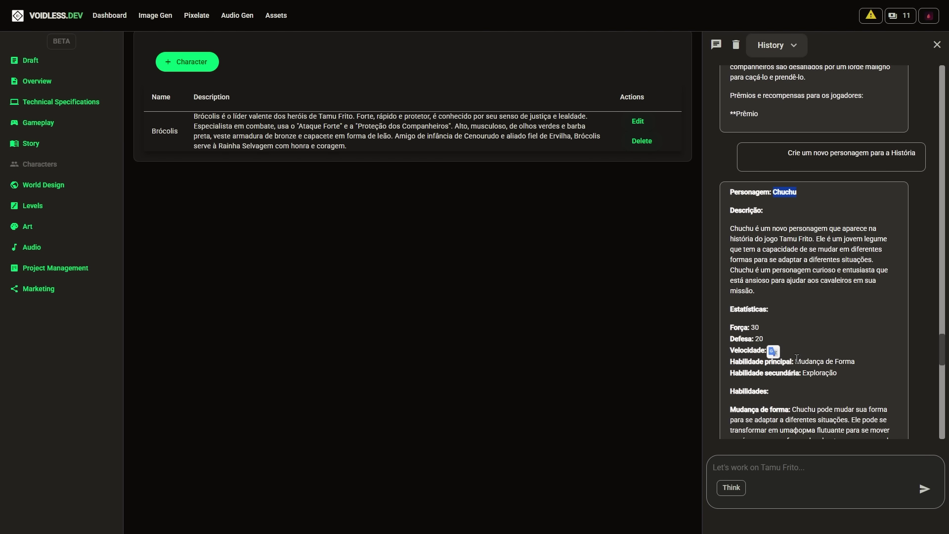
{"action": "left_click", "coordinate": [829, 318]}
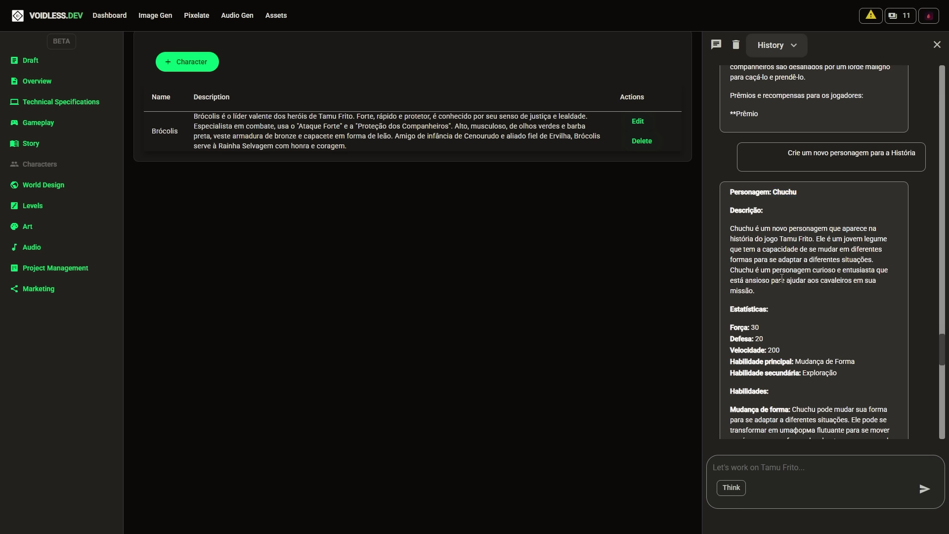
{"action": "scroll", "coordinate": [775, 313], "scroll_direction": "down", "scroll_amount": 4}
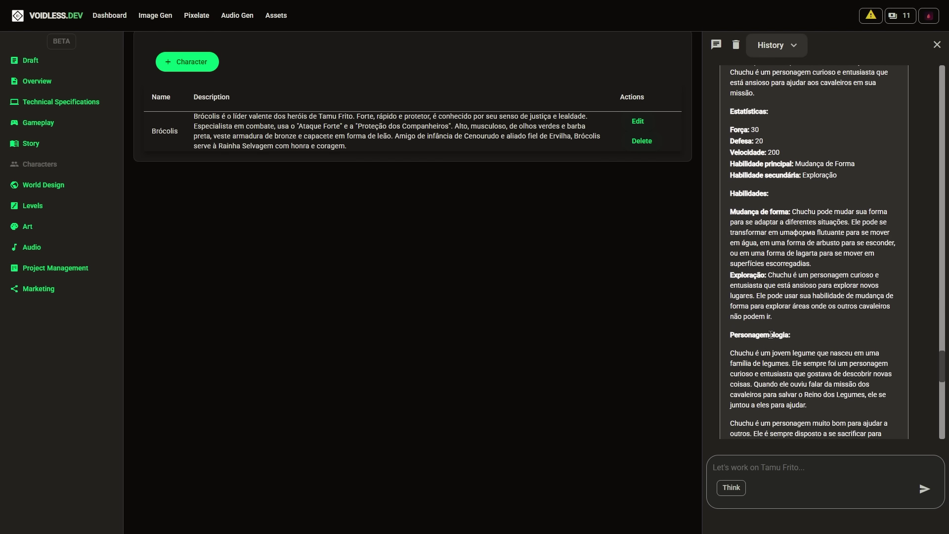
{"action": "scroll", "coordinate": [772, 341], "scroll_direction": "down", "scroll_amount": 2}
{"action": "scroll", "coordinate": [773, 291], "scroll_direction": "down", "scroll_amount": 3}
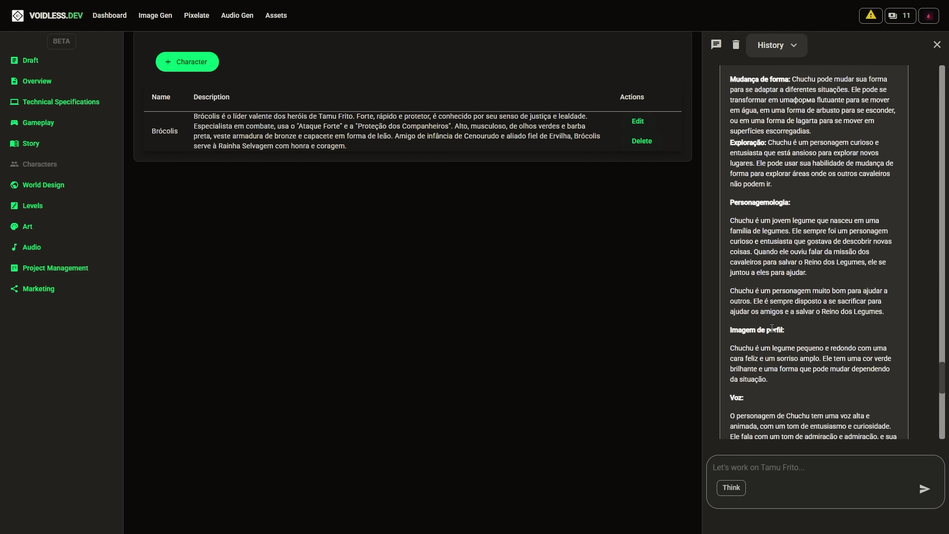
{"action": "scroll", "coordinate": [769, 283], "scroll_direction": "down", "scroll_amount": 2}
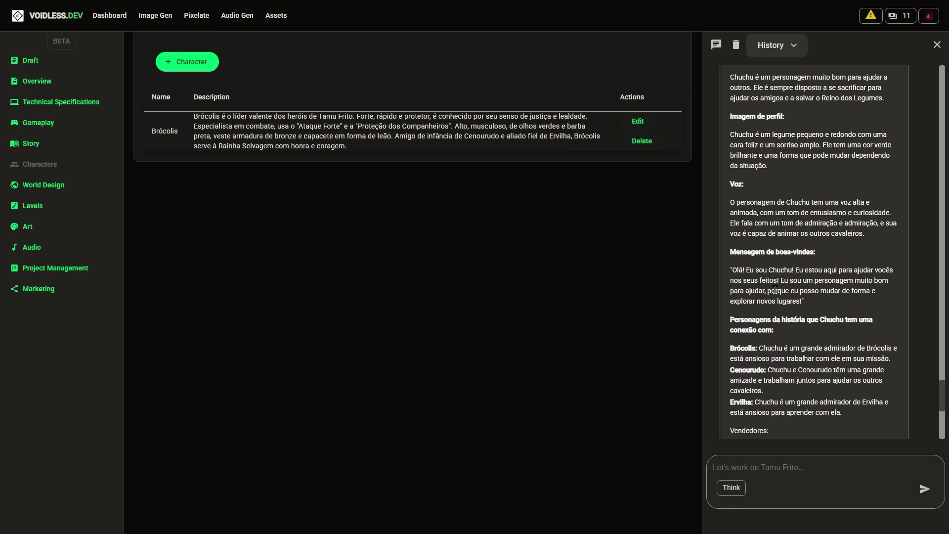
{"action": "scroll", "coordinate": [774, 321], "scroll_direction": "down", "scroll_amount": 1}
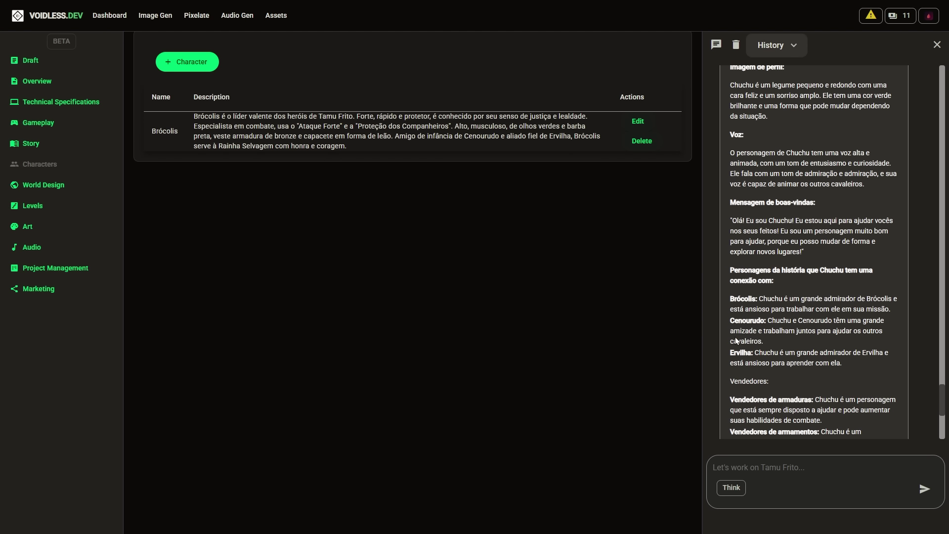
{"action": "left_click_drag", "start_coordinate": [728, 298], "coordinate": [897, 300]}
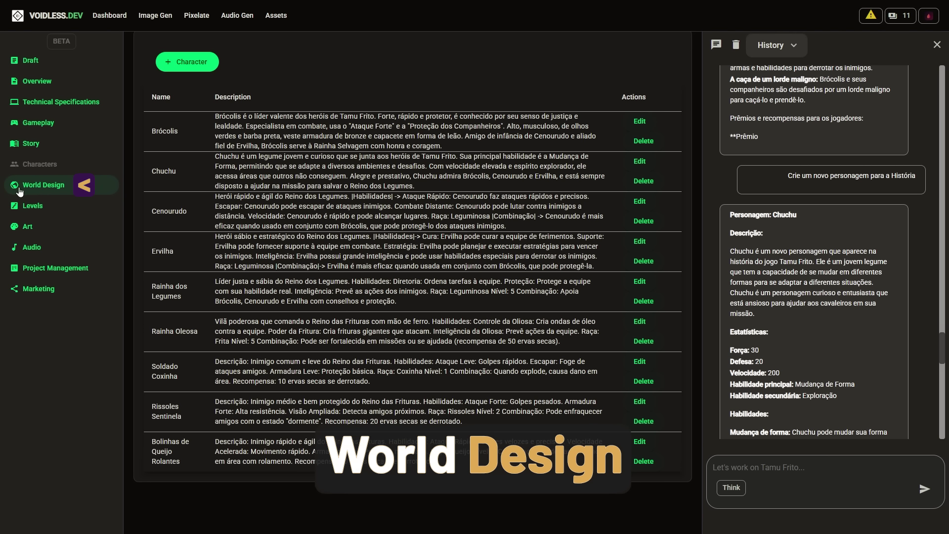
- In World Design's World Overview, describe the Reino dos Legumes' plant villages and place the Reino das Frituras in the planet's south, inhabited by Rainha Oleosa
{"action": "left_click", "coordinate": [64, 188]}
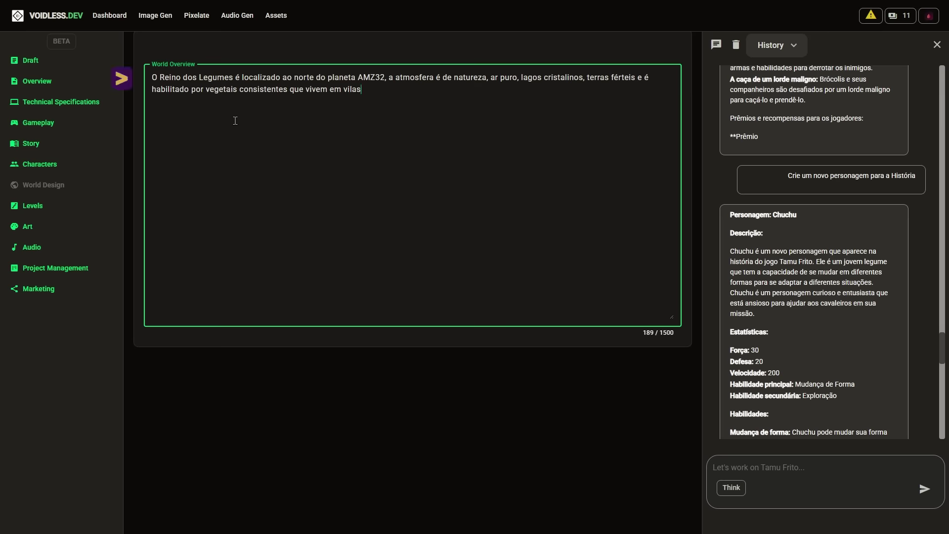
{"action": "type", "text": "feitas de plantas. O Rei"}
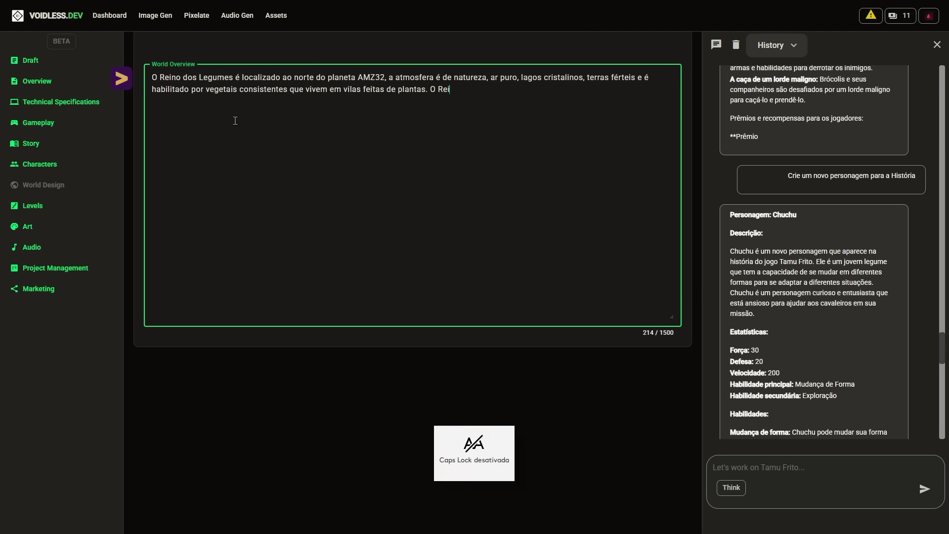
{"action": "type", "text": "no das Frituras fica localizado ao sul do plant"}
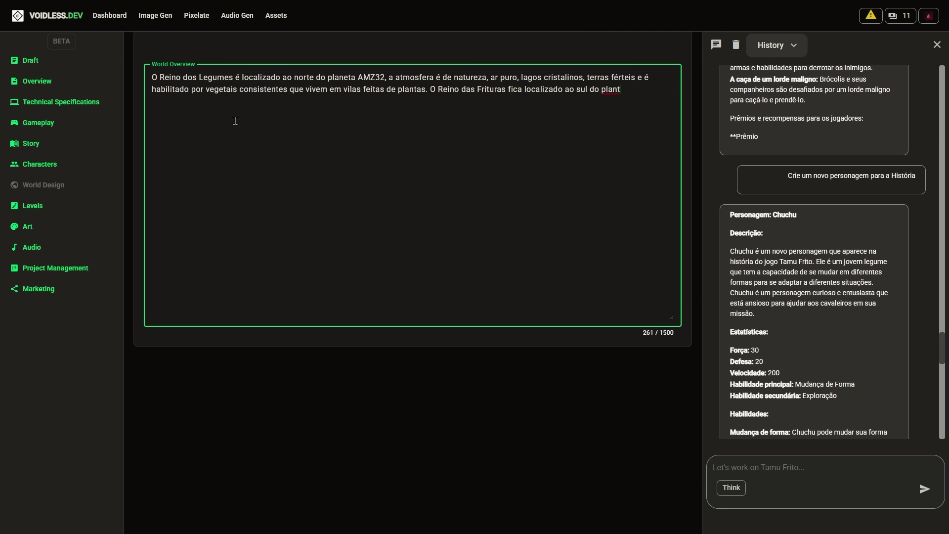
{"action": "key", "text": "BackSpace"}
{"action": "type", "text": "eta é habilitado pela"}
{"action": "key", "text": "BackSpace"}
{"action": "key", "text": "BackSpace"}
{"action": "key", "text": "BackSpace"}
{"action": "key", "text": "BackSpace"}
{"action": "key", "text": "BackSpace"}
{"action": "key", "text": "BackSpace"}
{"action": "key", "text": "BackSpace"}
{"action": "key", "text": "BackSpace"}
{"action": "key", "text": "BackSpace"}
{"action": "key", "text": "BackSpace"}
{"action": "key", "text": "BackSpace"}
{"action": "key", "text": "BackSpace"}
{"action": "type", "text": "tado pela Rainha Oleosa"}
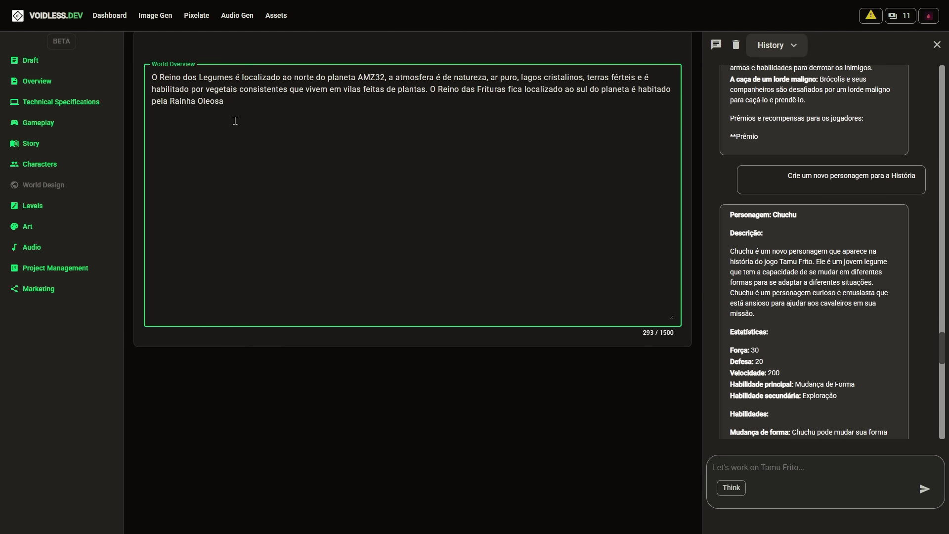
- Continue the overview with her troops "Coxinha, Rissoles e Bolinha de Queijo", rocky villages and oil lakes, "tudo oposto do Reino dos Legumes"
{"action": "type", "text": " e suas tropas conscientes"}
{"action": "key", "text": "Caps_Lock"}
{"action": "type", "text": "C"}
{"action": "key", "text": "Caps_Lock"}
{"action": "type", "text": "oxin"}
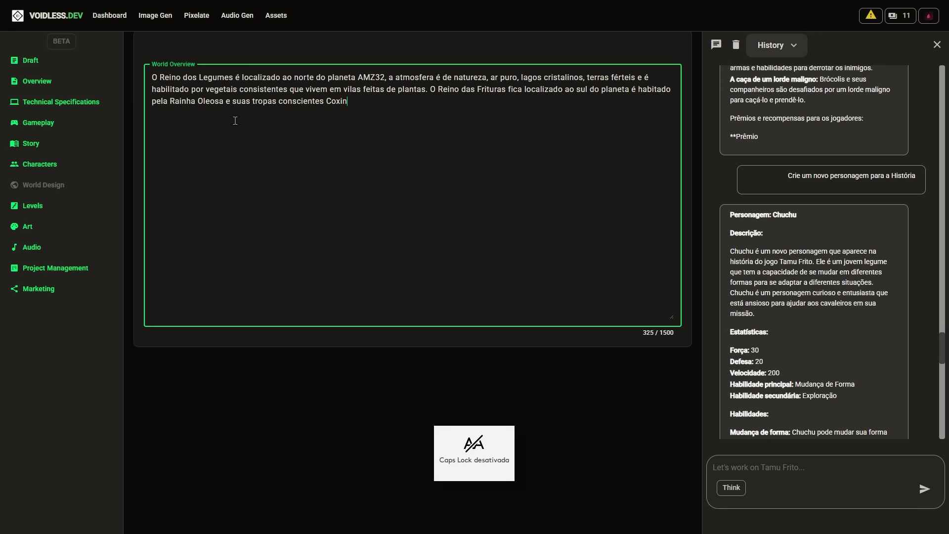
{"action": "type", "text": "ha, Rissoles e Bolinha de Queijo, "}
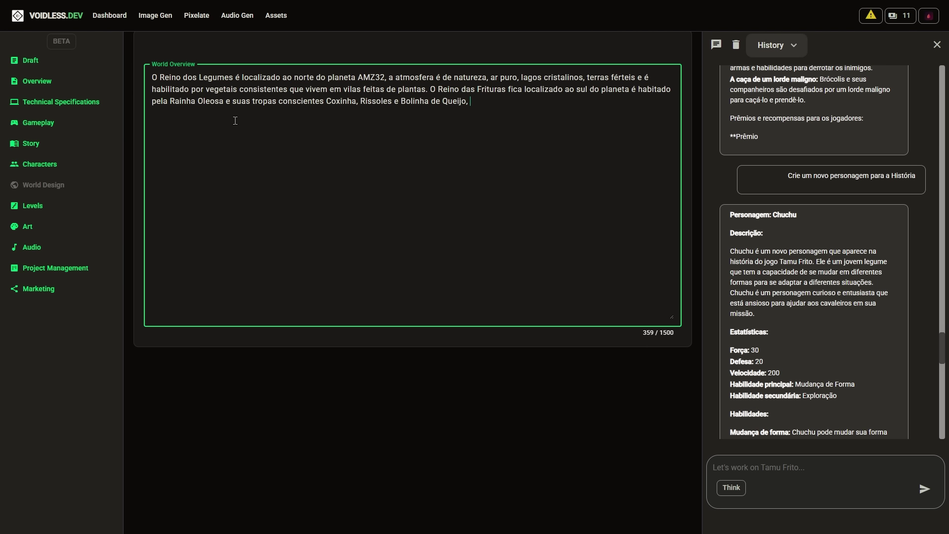
{"action": "type", "text": "vivem em vilas rochosas, lagos de óleo tudo op"}
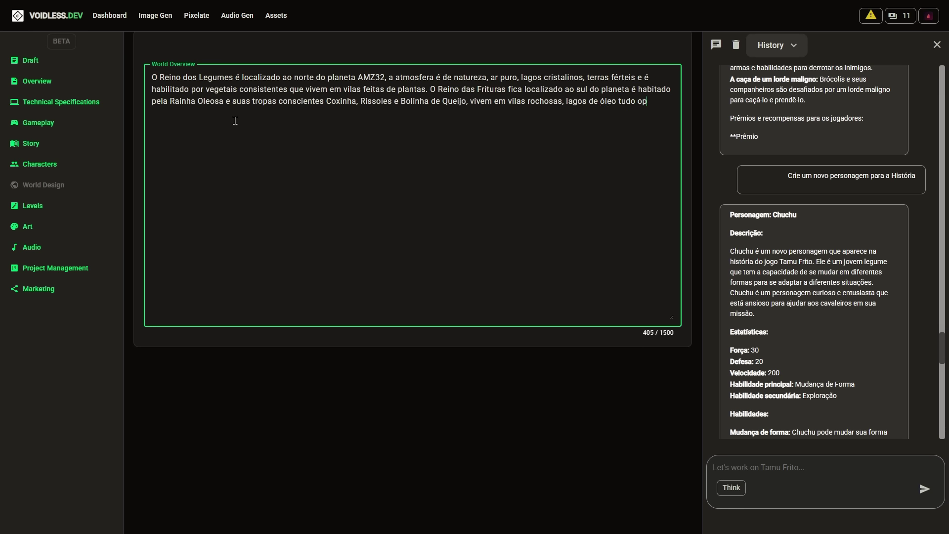
{"action": "type", "text": "osto do reino dos"}
{"action": "key", "text": "BackSpace"}
{"action": "key", "text": "BackSpace"}
{"action": "key", "text": "BackSpace"}
{"action": "key", "text": "BackSpace"}
{"action": "key", "text": "BackSpace"}
{"action": "key", "text": "BackSpace"}
{"action": "key", "text": "BackSpace"}
{"action": "key", "text": "BackSpace"}
{"action": "key", "text": "BackSpace"}
{"action": "key", "text": "BackSpace"}
{"action": "type", "text": "Reino dos Legumes."}
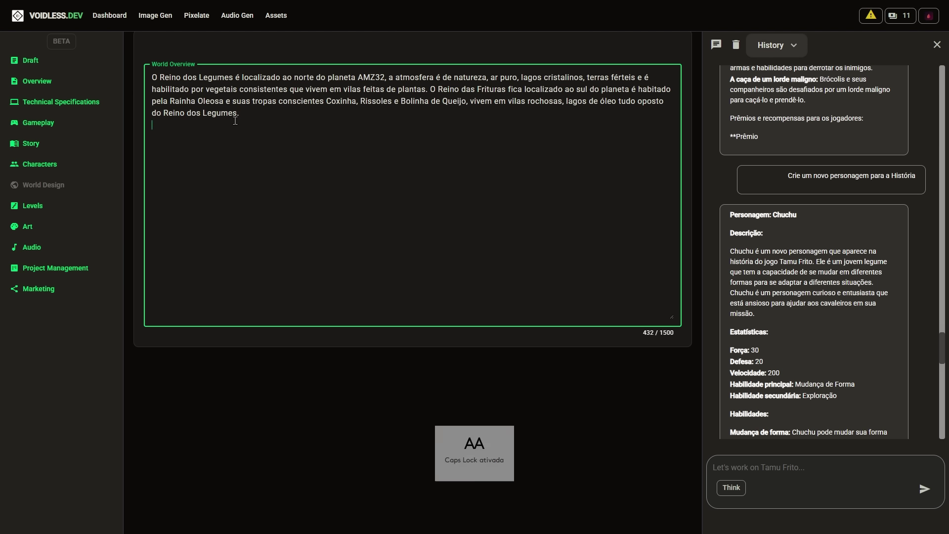
- Complete the World Overview with the regions between both kingdoms, factions and main characters, central conflict, and the world's themes and logic
{"action": "key", "text": "Return"}
{"action": "type", "text": "Entre os dois reinos são em regiões com características"}
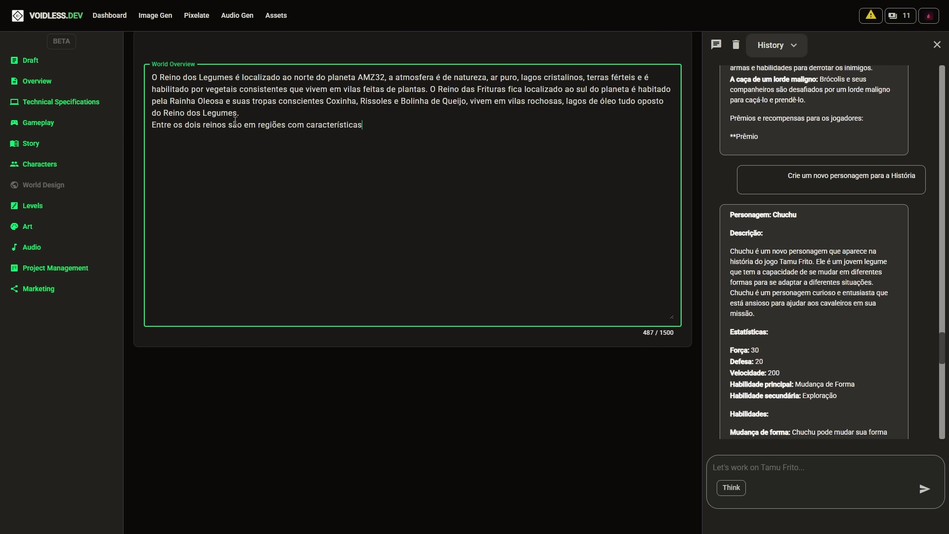
{"action": "type", "text": " próprias: Florestas Vivas com árvores que "}
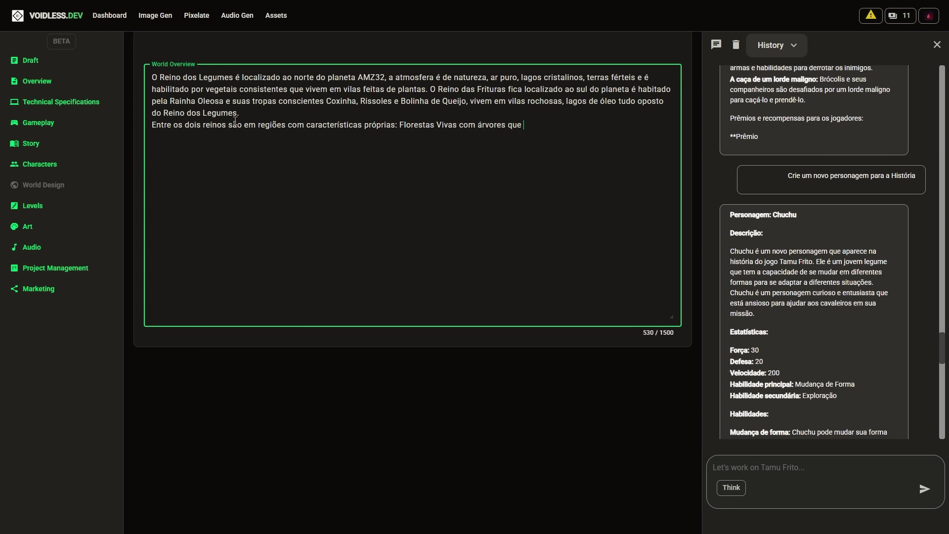
{"action": "type", "text": "interagem com os heróis, lagos"}
{"action": "key", "text": "Caps_Lock"}
{"action": "type", "text": "C"}
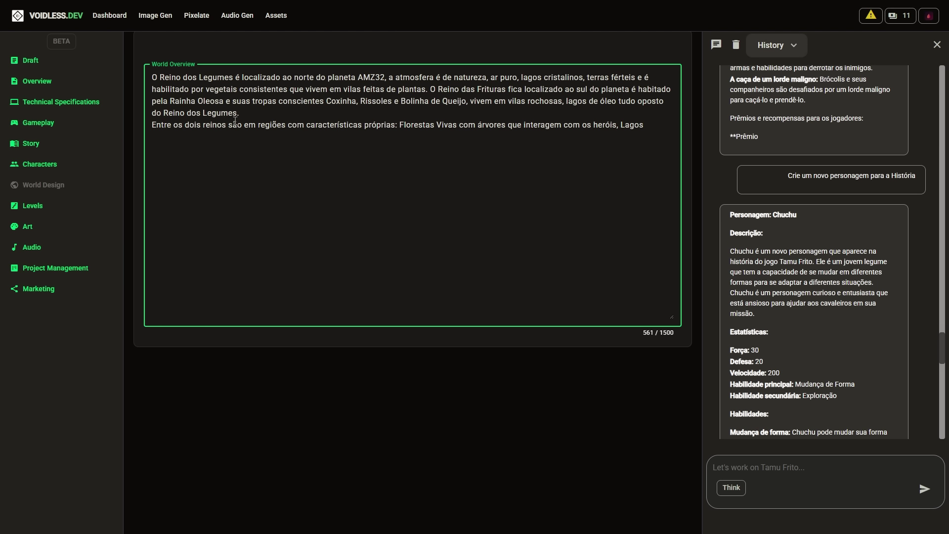
{"action": "key", "text": "Caps_Lock"}
{"action": "key", "text": "ctrl+a"}
{"action": "key", "text": "ctrl+v"}
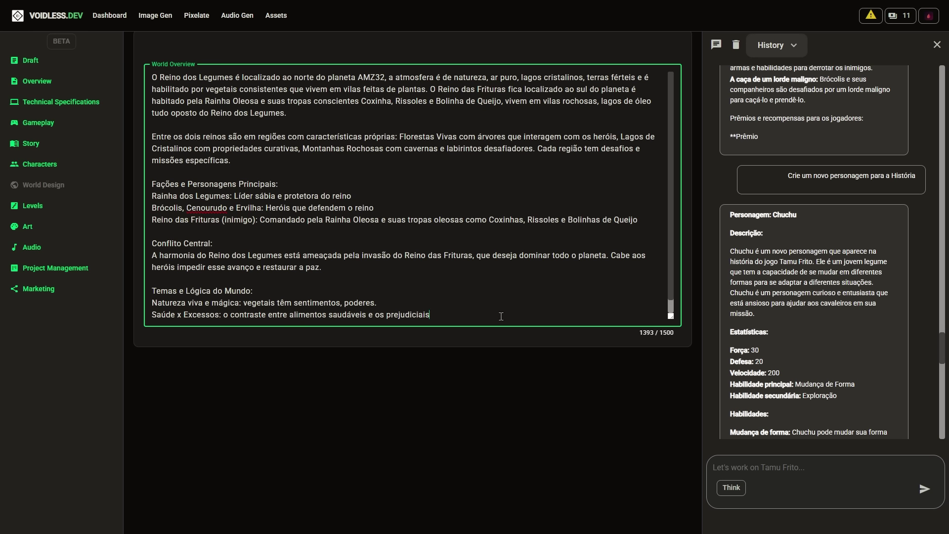
{"action": "scroll", "coordinate": [501, 317], "scroll_direction": "down", "scroll_amount": 1}
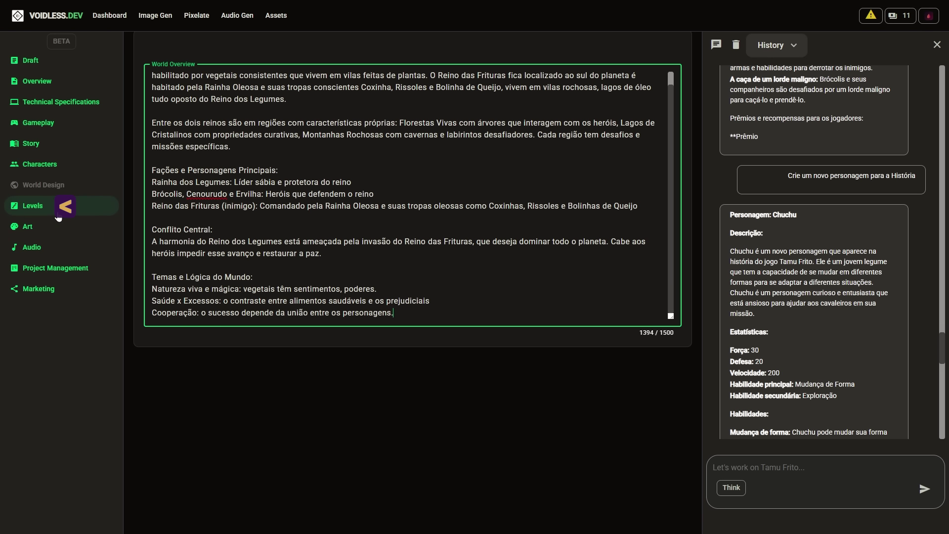
- Open the Levels section and review the names and descriptions of the game's phases
{"action": "left_click", "coordinate": [33, 206]}
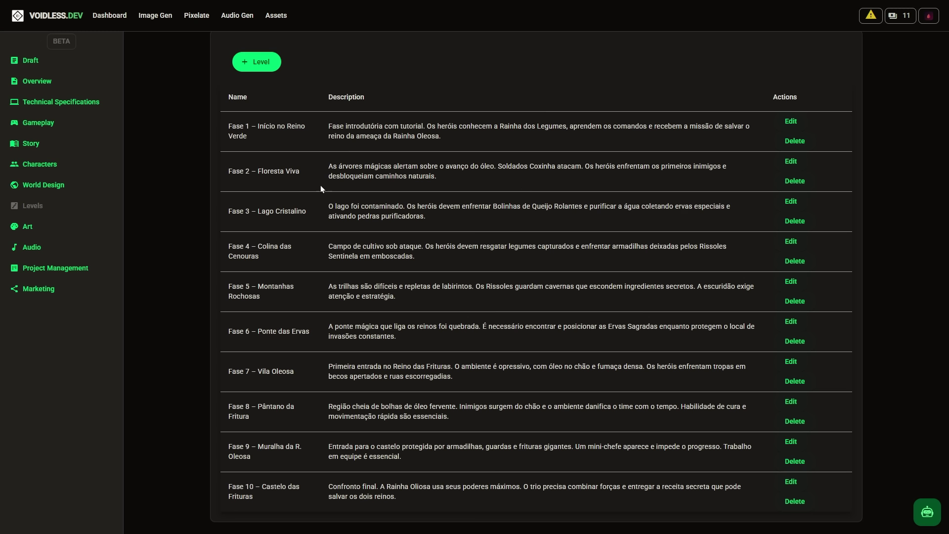
- In the Art section, try the 3D and Isometric dimensions, keep 2D, and set Visual Style to "Pixel Art"
{"action": "left_click", "coordinate": [101, 226]}
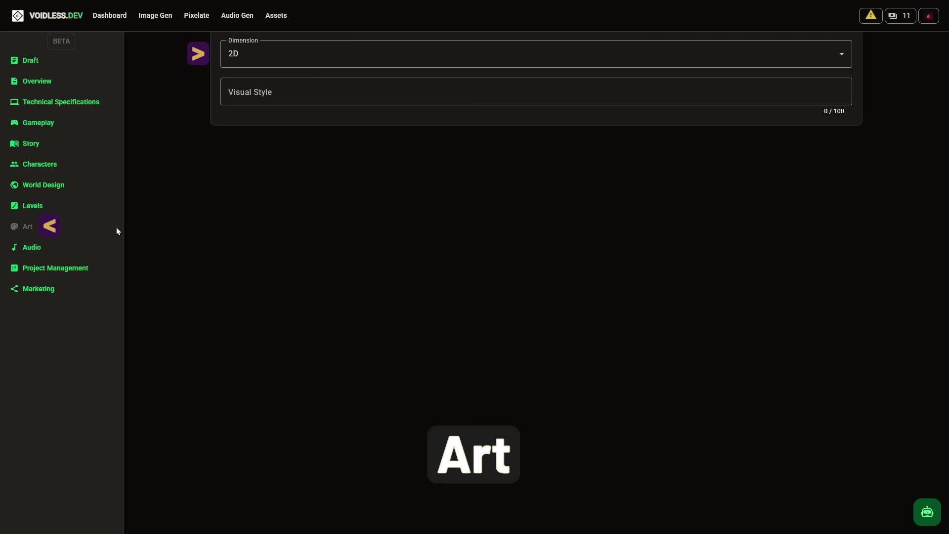
{"action": "left_click", "coordinate": [262, 63]}
{"action": "left_click", "coordinate": [255, 107]}
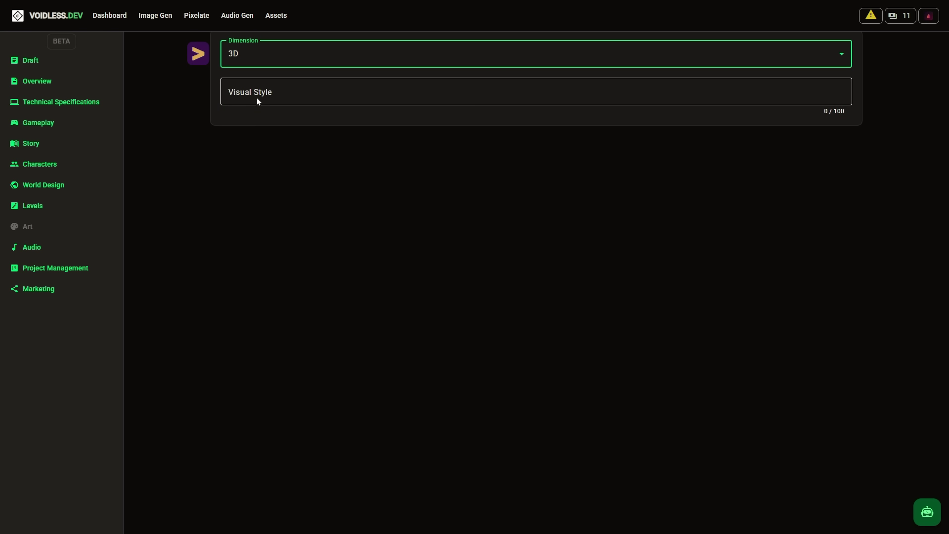
{"action": "left_click", "coordinate": [269, 61]}
{"action": "left_click", "coordinate": [257, 133]}
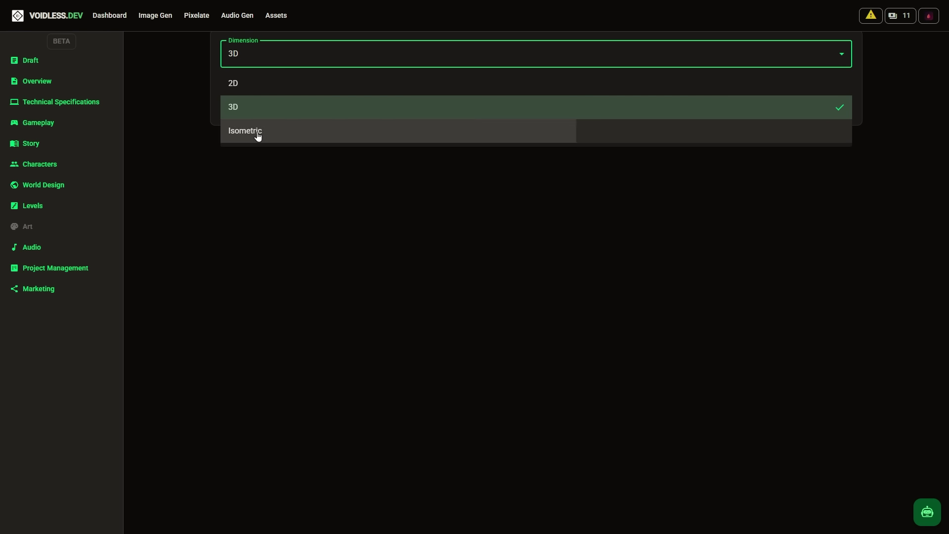
{"action": "left_click", "coordinate": [279, 55]}
{"action": "left_click", "coordinate": [267, 84]}
{"action": "left_click", "coordinate": [234, 94]}
{"action": "type", "text": "Pixel Art"}
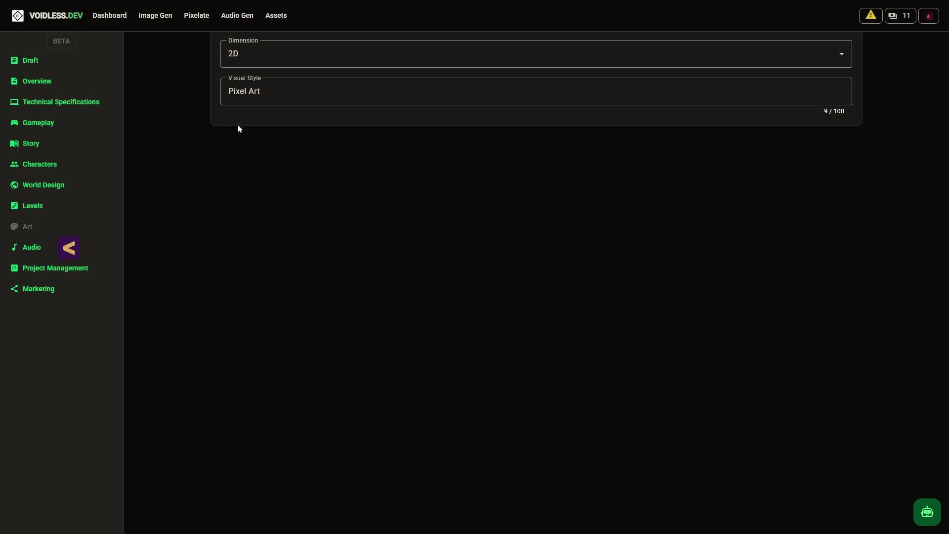
- In the Audio section, set the Music Type to "8 Bits"
{"action": "left_click", "coordinate": [50, 247]}
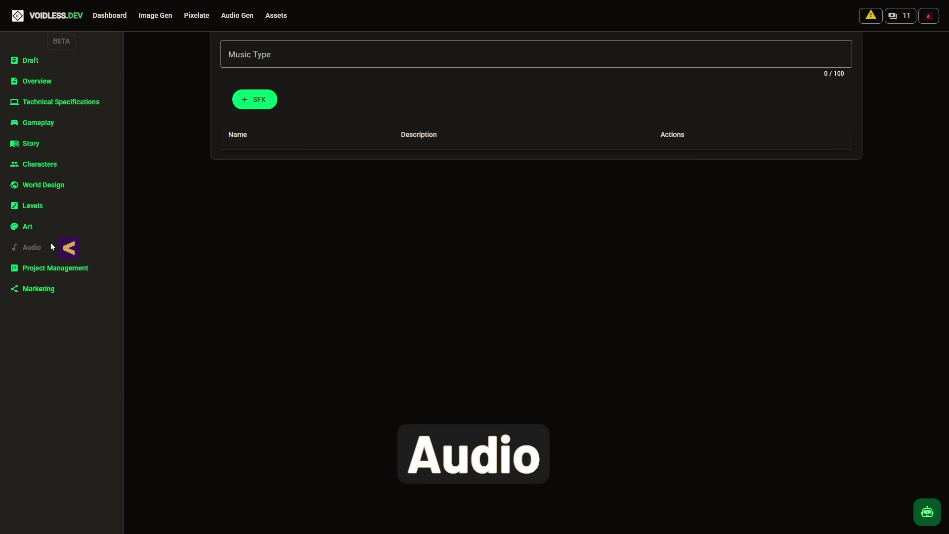
{"action": "left_click", "coordinate": [300, 49]}
{"action": "type", "text": "8"}
{"action": "key", "text": "Caps_Lock"}
{"action": "type", "text": "B"}
{"action": "key", "text": "Caps_Lock"}
{"action": "type", "text": "its"}
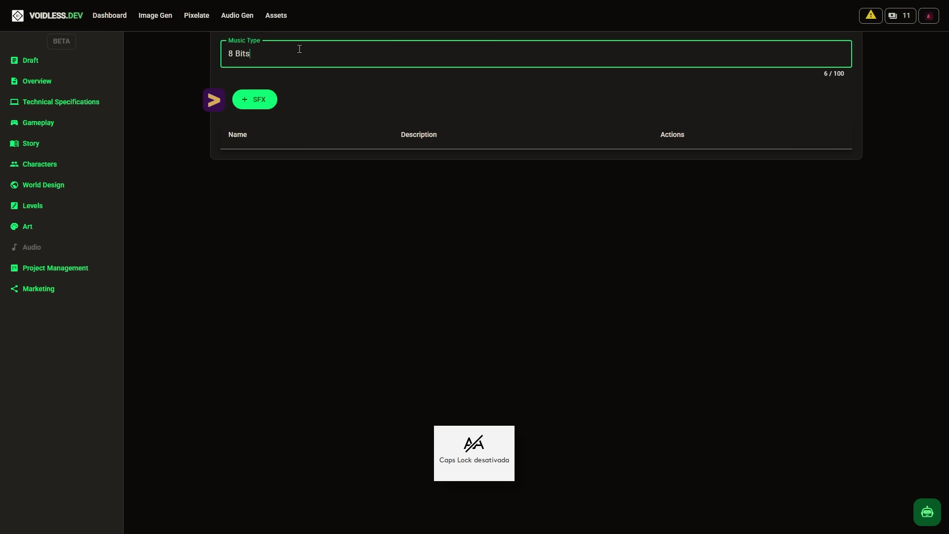
- Add a sound effect entry with its name and description left blank, and look through the sound effects list
{"action": "left_click", "coordinate": [269, 100]}
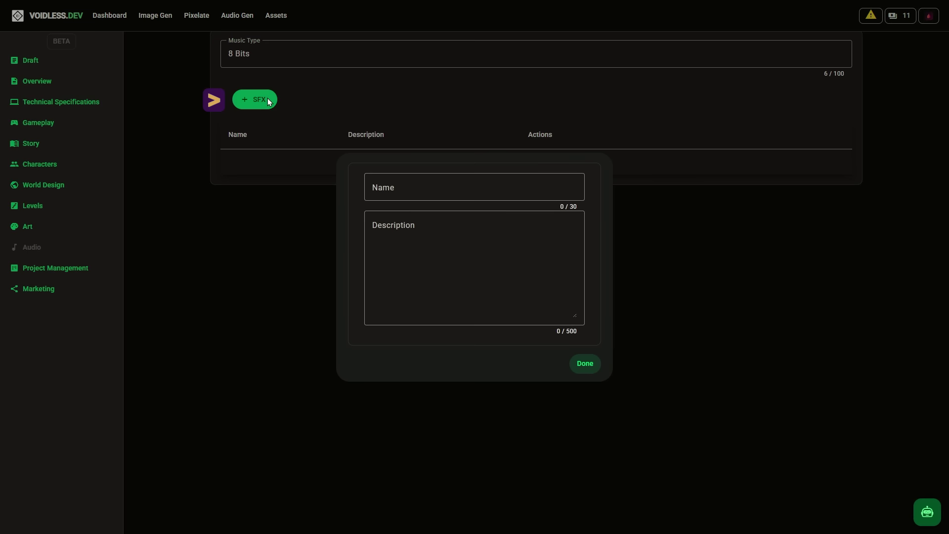
{"action": "left_click", "coordinate": [403, 186]}
{"action": "left_click", "coordinate": [431, 237]}
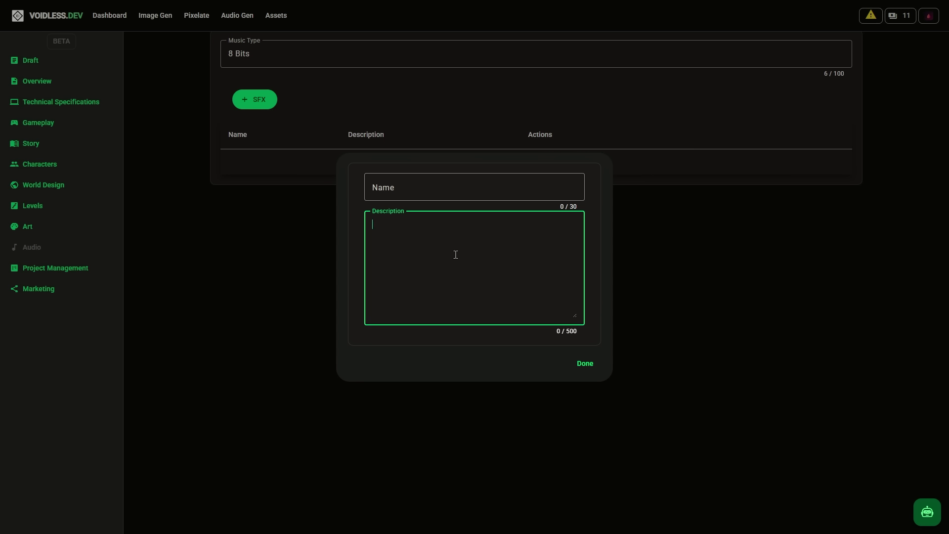
{"action": "left_click", "coordinate": [584, 365]}
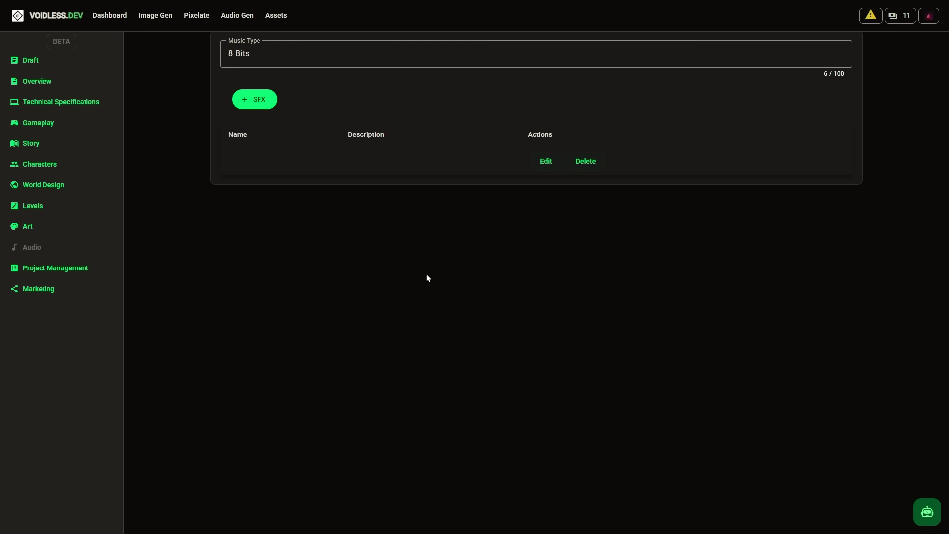
{"action": "scroll", "coordinate": [276, 281], "scroll_direction": "down", "scroll_amount": 1}
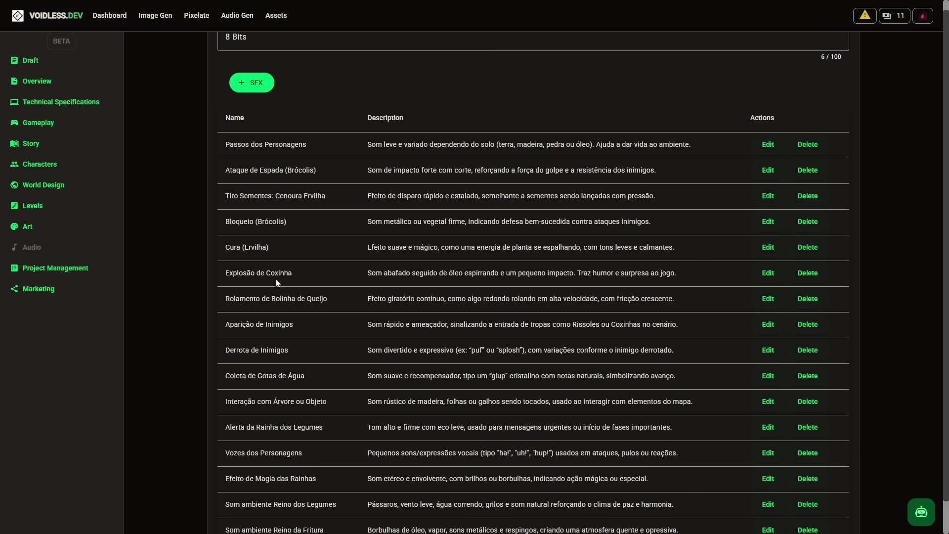
- Look over the Project Management board's Backlog, To Do, In Progress and Done columns, and add a new task to Backlog
{"action": "left_click", "coordinate": [40, 269]}
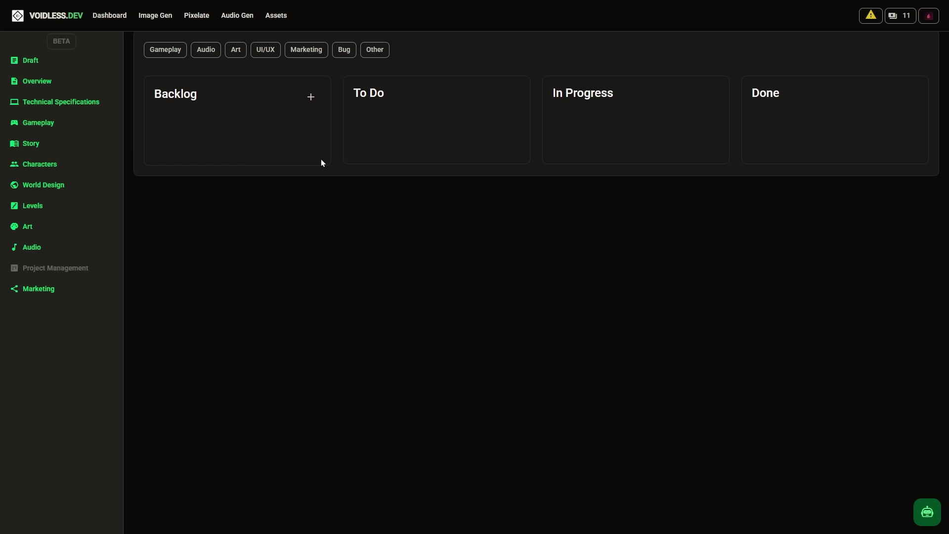
{"action": "left_click_drag", "start_coordinate": [212, 98], "coordinate": [140, 90]}
{"action": "left_click_drag", "start_coordinate": [394, 92], "coordinate": [316, 94]}
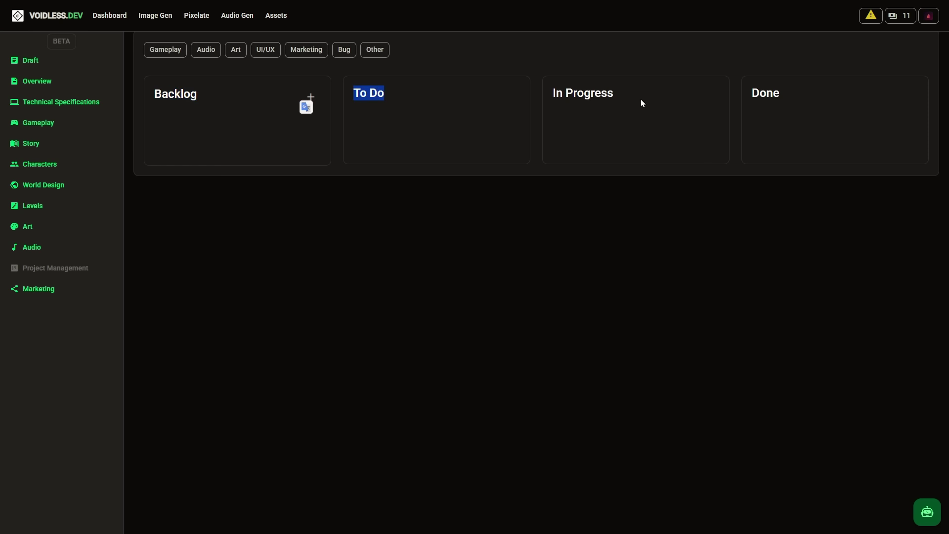
{"action": "left_click_drag", "start_coordinate": [643, 97], "coordinate": [533, 96]}
{"action": "left_click_drag", "start_coordinate": [802, 97], "coordinate": [610, 68]}
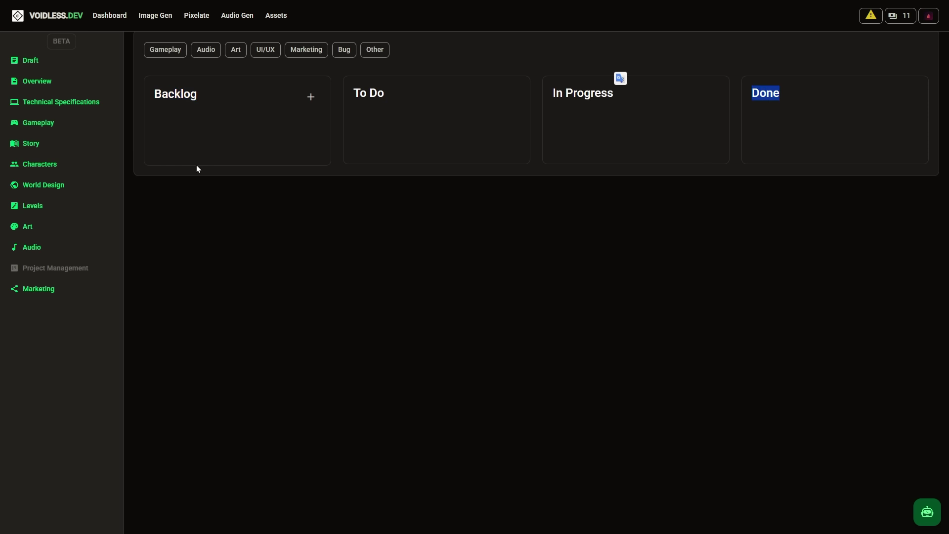
{"action": "left_click", "coordinate": [212, 148]}
{"action": "left_click", "coordinate": [310, 98]}
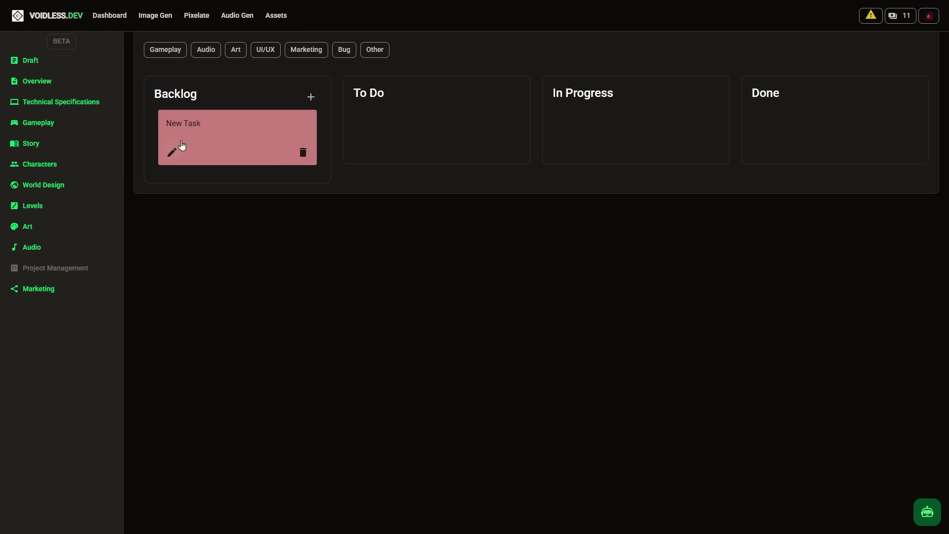
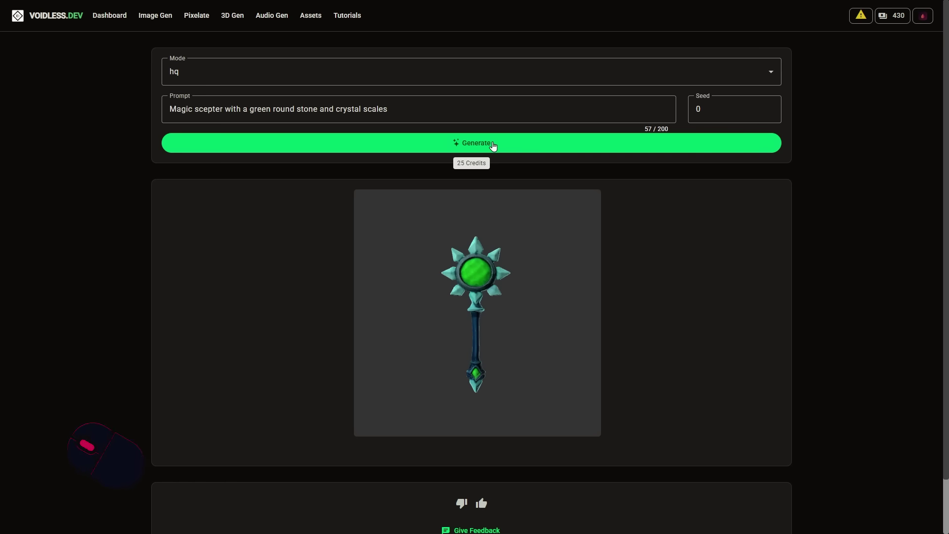
- Inspect the generated 3D magic scepter up close and from other angles
{"action": "scroll", "coordinate": [502, 316], "scroll_direction": "up", "scroll_amount": 3}
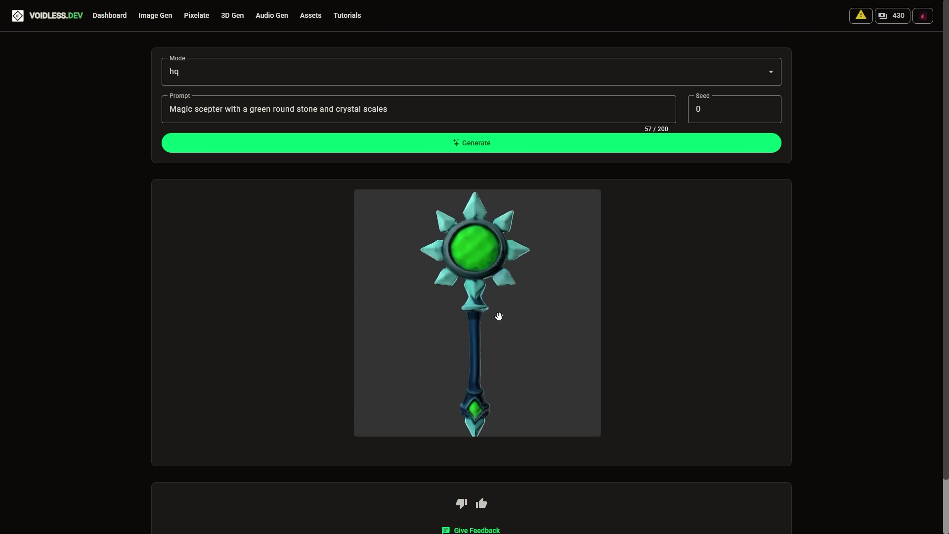
{"action": "left_click_drag", "start_coordinate": [498, 313], "coordinate": [830, 318]}
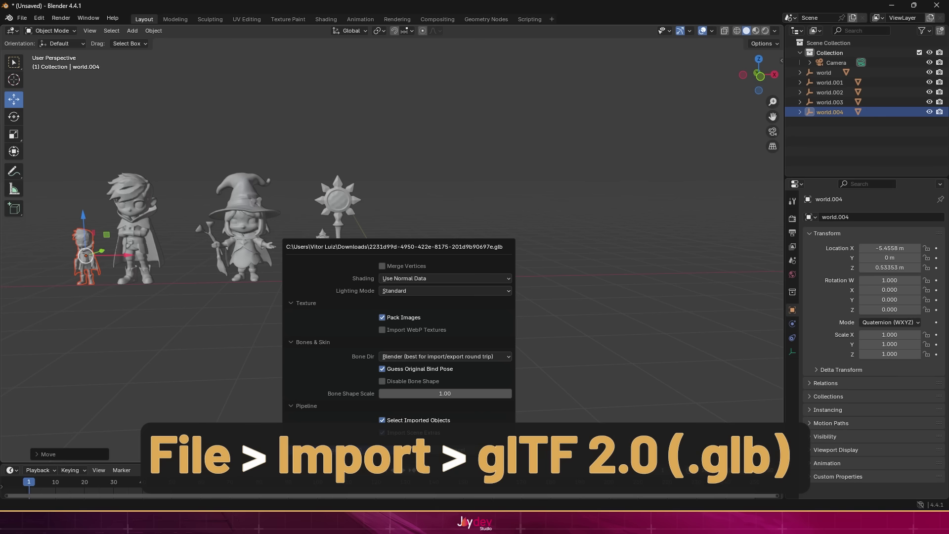
- In Blender, import 2231d99d-4950-422e-8175-201d9b90697e.glb as glTF 2.0 and raise the imported character to about 0.53 m on Z
{"action": "left_click_drag", "start_coordinate": [383, 256], "coordinate": [399, 95]}
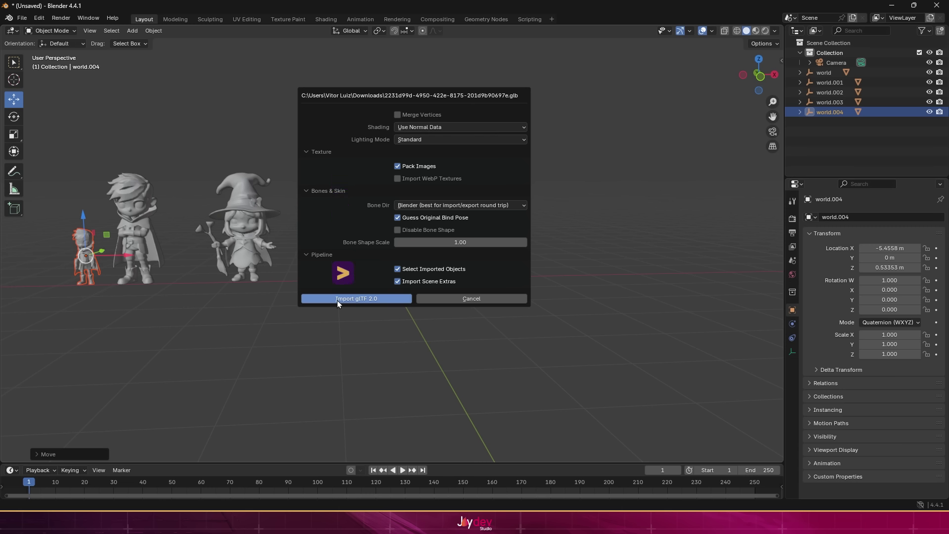
{"action": "left_click", "coordinate": [337, 301]}
{"action": "scroll", "coordinate": [396, 263], "scroll_direction": "up", "scroll_amount": 5}
{"action": "key", "text": "g"}
{"action": "key", "text": "z"}
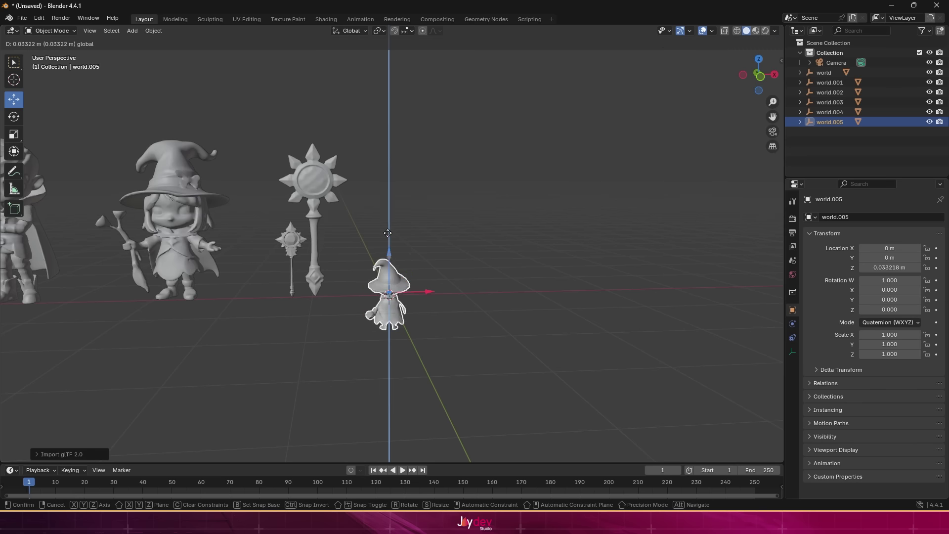
- Rotate the imported small witch about -171° around Z and move it along X to about -3.62 m
{"action": "key", "text": "r"}
{"action": "key", "text": "z"}
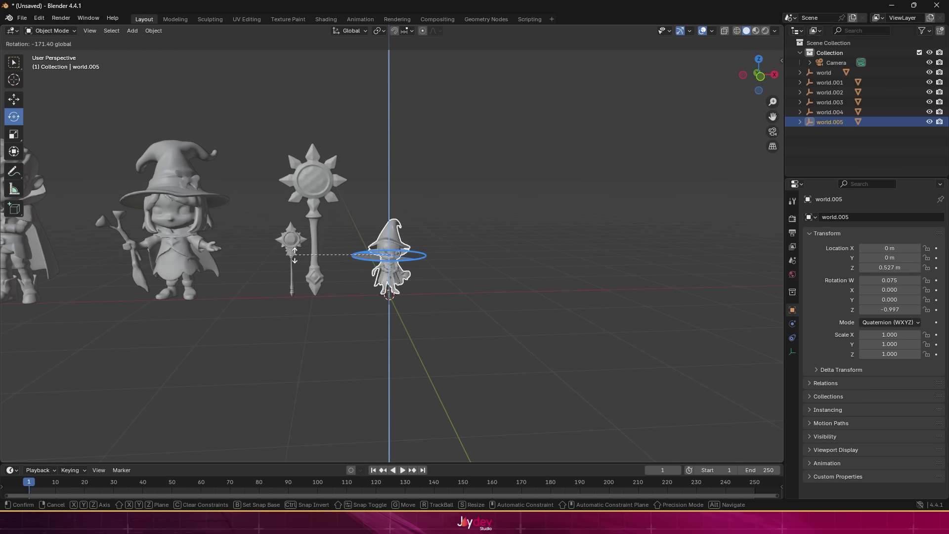
{"action": "key", "text": "g"}
{"action": "key", "text": "x"}
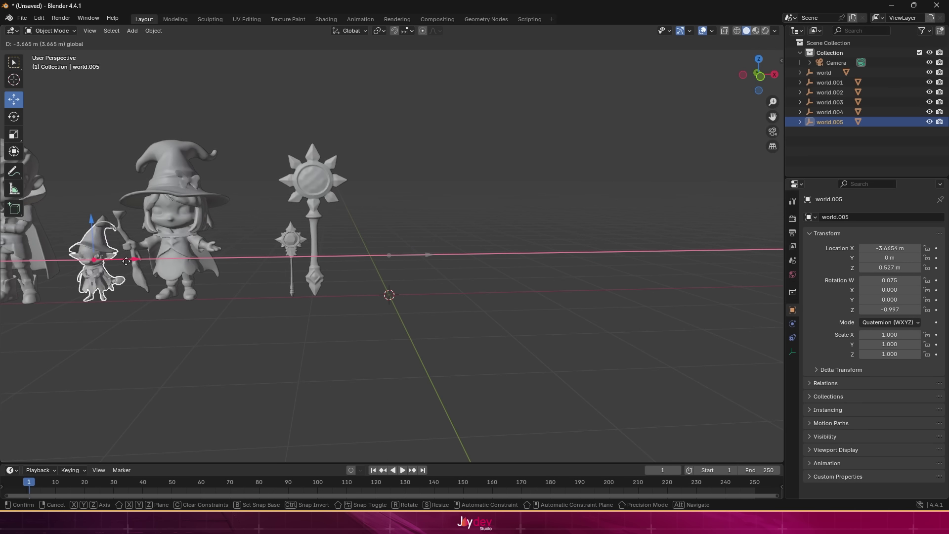
{"action": "left_click", "coordinate": [129, 261]}
{"action": "scroll", "coordinate": [194, 242], "scroll_direction": "down", "scroll_amount": 1}
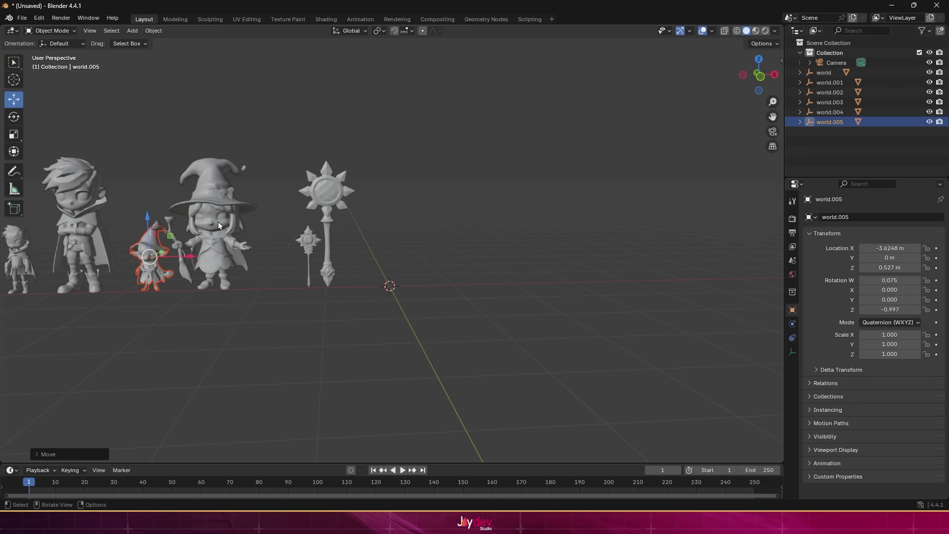
- Examine the large witch and the two magic scepters up close
{"action": "scroll", "coordinate": [246, 211], "scroll_direction": "up", "scroll_amount": 3}
{"action": "left_click_drag", "start_coordinate": [256, 208], "coordinate": [434, 239]}
{"action": "scroll", "coordinate": [435, 238], "scroll_direction": "up", "scroll_amount": 1}
{"action": "scroll", "coordinate": [435, 239], "scroll_direction": "up", "scroll_amount": 3}
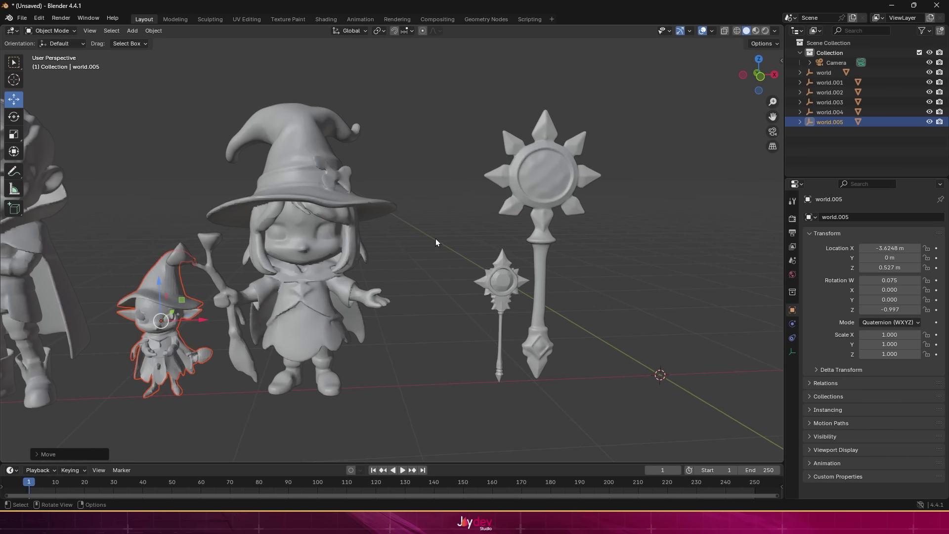
{"action": "scroll", "coordinate": [439, 244], "scroll_direction": "up", "scroll_amount": 2}
{"action": "left_click_drag", "start_coordinate": [432, 245], "coordinate": [280, 239]}
{"action": "scroll", "coordinate": [280, 244], "scroll_direction": "down", "scroll_amount": 3}
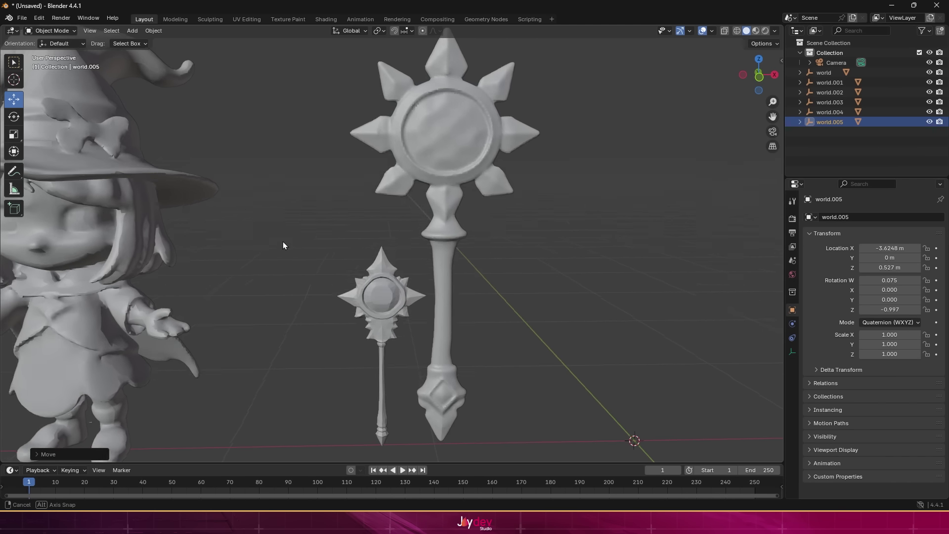
- Examine the caped characters and the small witch from the front, side and back
{"action": "scroll", "coordinate": [282, 250], "scroll_direction": "down", "scroll_amount": 2}
{"action": "left_click_drag", "start_coordinate": [194, 212], "coordinate": [551, 279]}
{"action": "scroll", "coordinate": [445, 262], "scroll_direction": "up", "scroll_amount": 3}
{"action": "scroll", "coordinate": [550, 278], "scroll_direction": "down", "scroll_amount": 3}
{"action": "scroll", "coordinate": [525, 289], "scroll_direction": "up", "scroll_amount": 3}
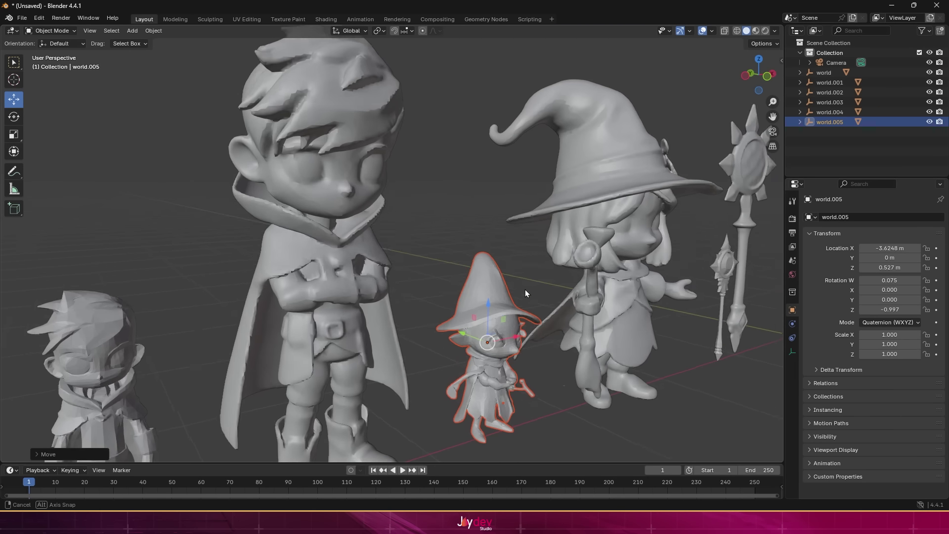
{"action": "scroll", "coordinate": [491, 267], "scroll_direction": "down", "scroll_amount": 3}
{"action": "left_click_drag", "start_coordinate": [479, 257], "coordinate": [505, 235]}
{"action": "scroll", "coordinate": [346, 257], "scroll_direction": "up", "scroll_amount": 3}
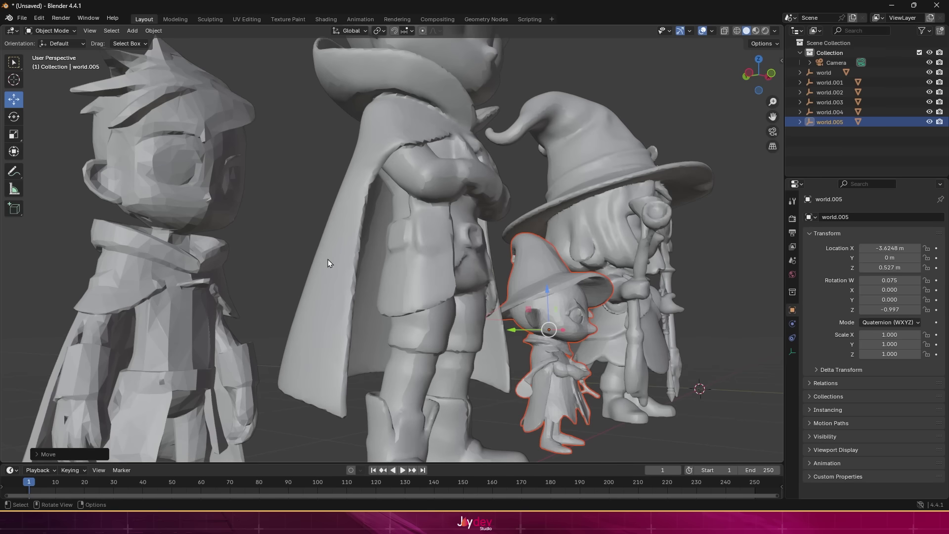
{"action": "scroll", "coordinate": [328, 259], "scroll_direction": "down", "scroll_amount": 2}
{"action": "left_click_drag", "start_coordinate": [328, 259], "coordinate": [480, 271]}
{"action": "scroll", "coordinate": [442, 248], "scroll_direction": "down", "scroll_amount": 2}
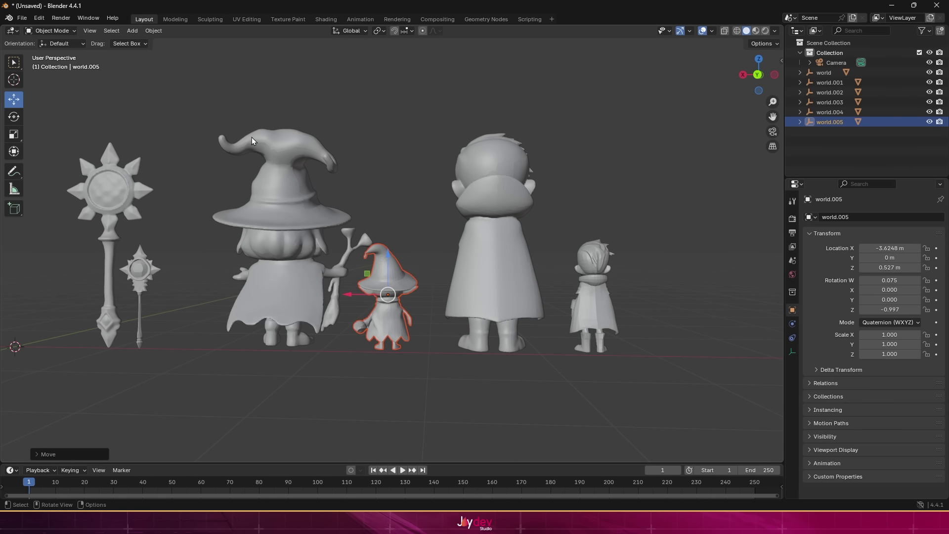
- Show the models in wireframe and select the characters and the small scepter one by one to examine their mesh density
{"action": "left_click", "coordinate": [754, 30]}
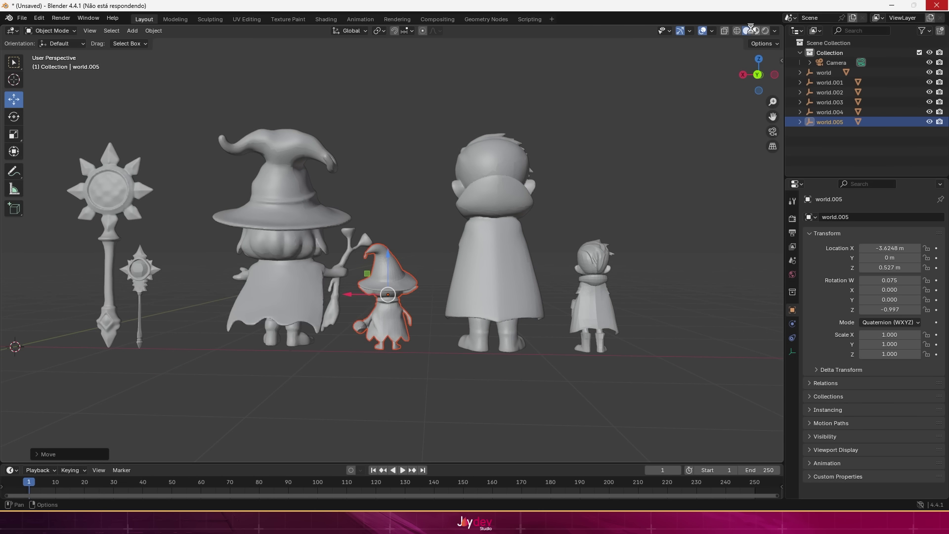
{"action": "left_click", "coordinate": [624, 131]}
{"action": "left_click_drag", "start_coordinate": [168, 262], "coordinate": [219, 257]}
{"action": "scroll", "coordinate": [613, 193], "scroll_direction": "up", "scroll_amount": 3}
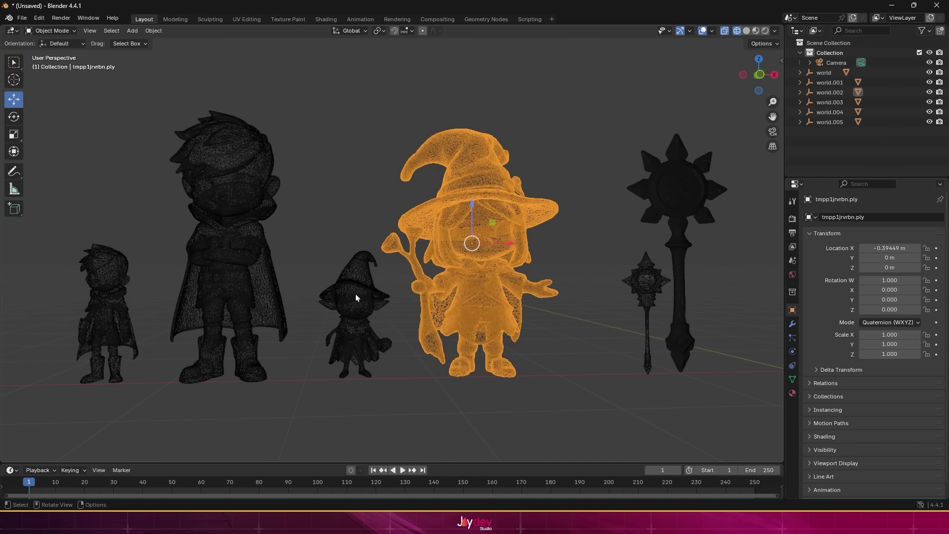
{"action": "left_click", "coordinate": [357, 297]}
{"action": "left_click", "coordinate": [240, 278]}
{"action": "left_click", "coordinate": [112, 298]}
{"action": "left_click", "coordinate": [644, 295]}
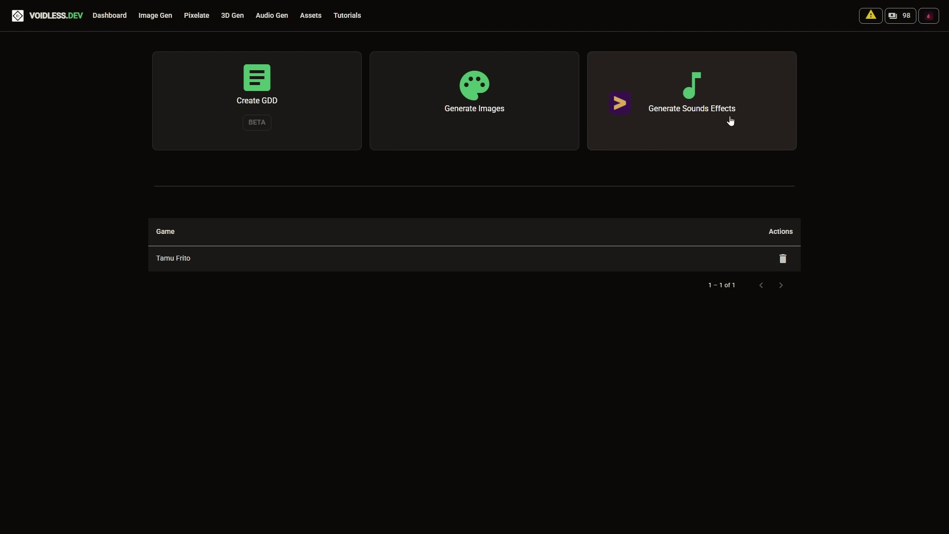
- In Voidless.dev, open the sound effects generator and generate a sound from the prompt "steps in the forest"
{"action": "left_click", "coordinate": [685, 122]}
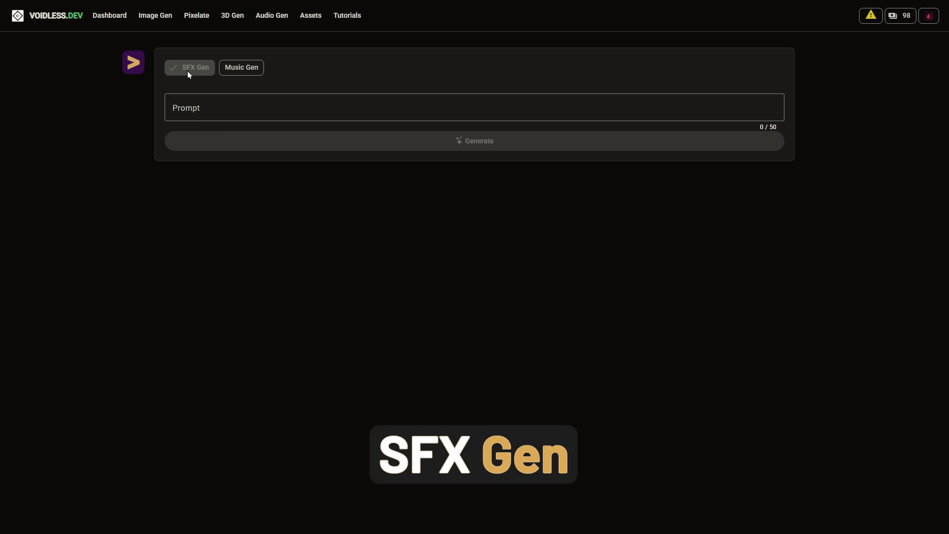
{"action": "left_click", "coordinate": [197, 112]}
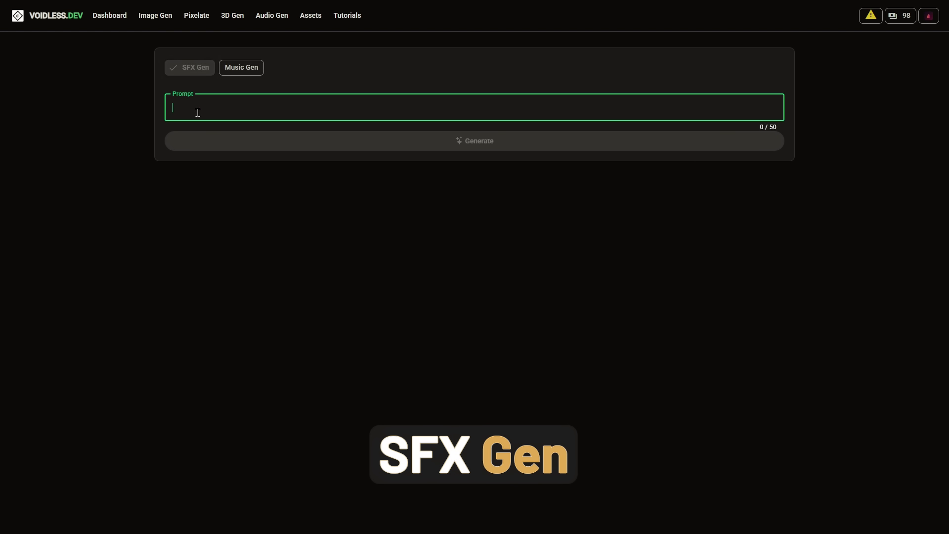
{"action": "type", "text": "steps in the forest"}
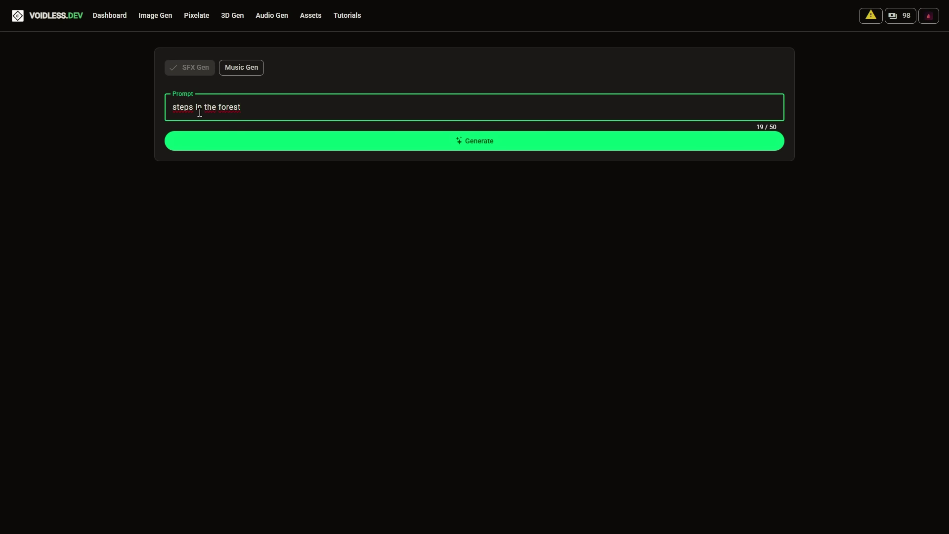
{"action": "left_click", "coordinate": [466, 145]}
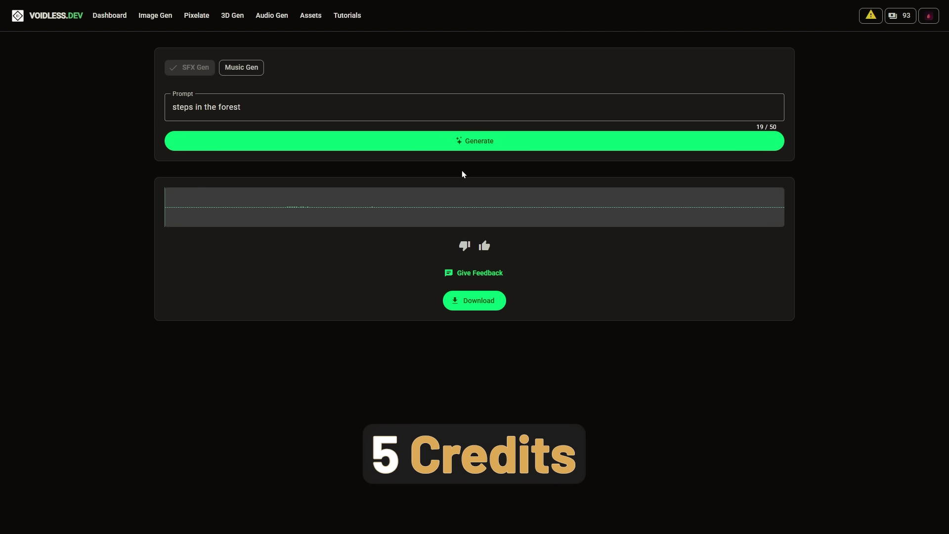
- Generate two more sound effects from the prompts "cartoon vegetable jump sound" and "a laser being shot"
{"action": "left_click", "coordinate": [461, 108]}
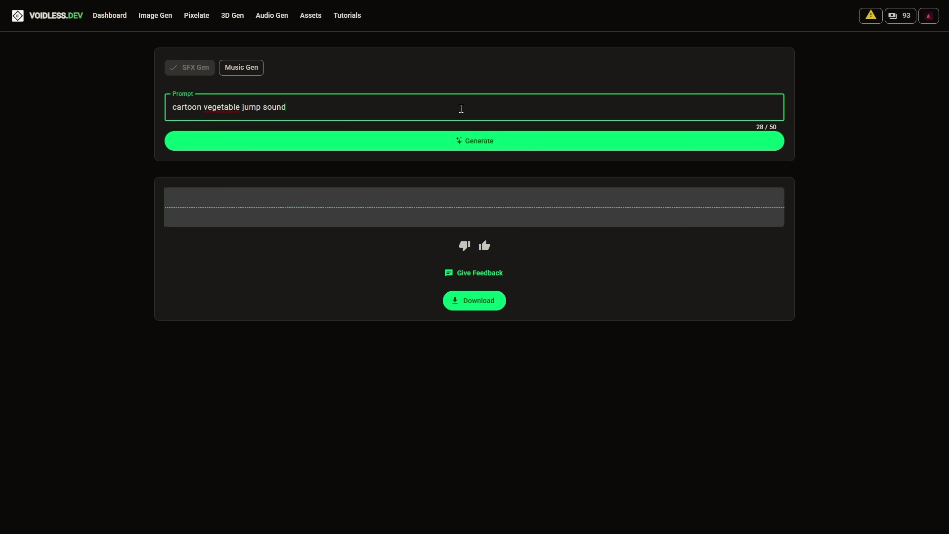
{"action": "left_click", "coordinate": [458, 141]}
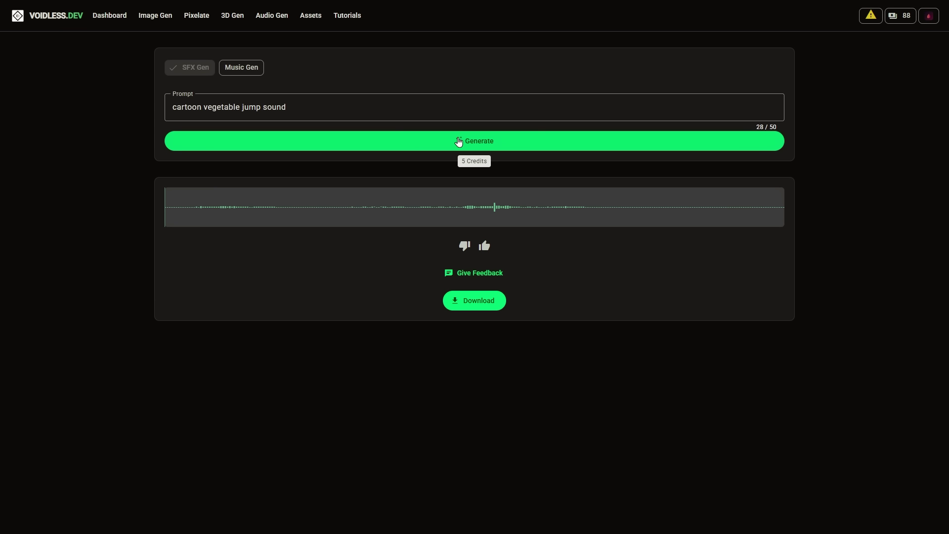
{"action": "triple_click", "coordinate": [453, 110]}
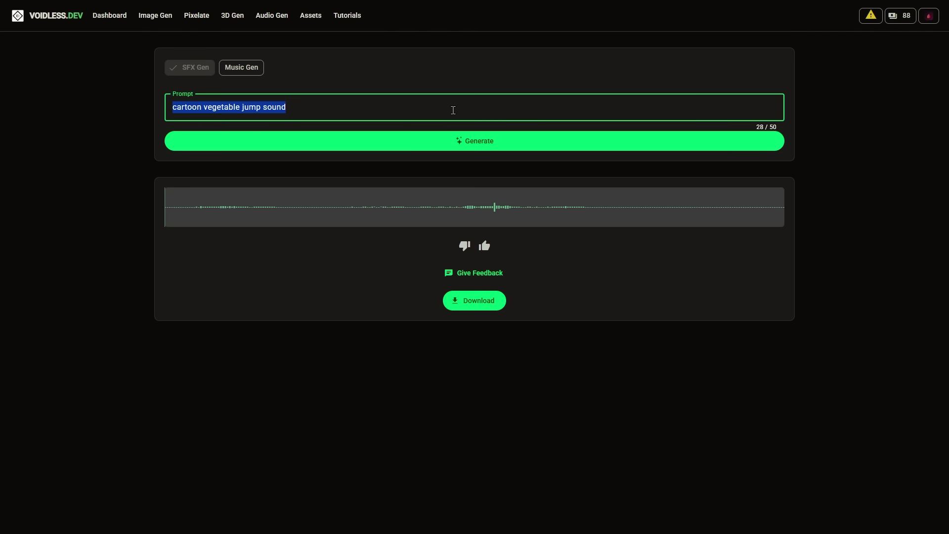
{"action": "type", "text": "a la"}
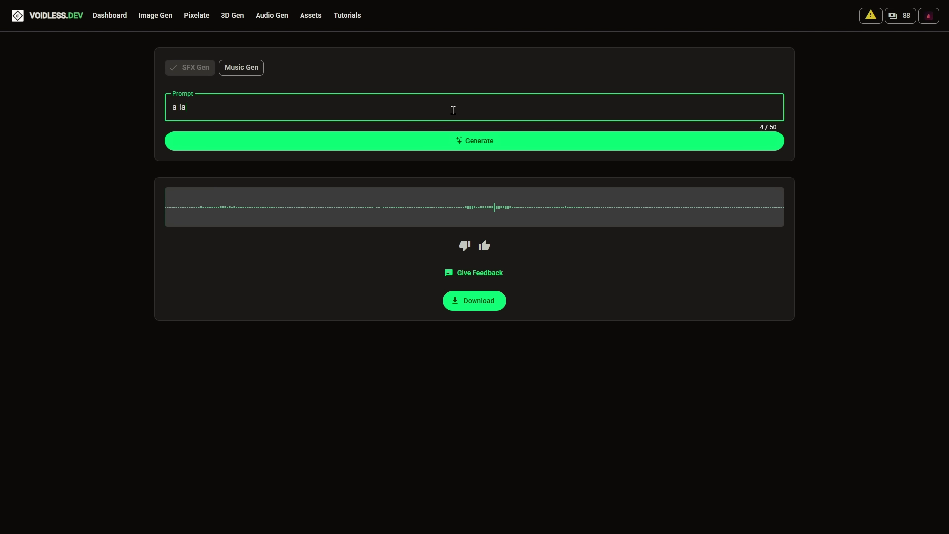
{"action": "type", "text": "ser being shot"}
{"action": "left_click", "coordinate": [453, 141]}
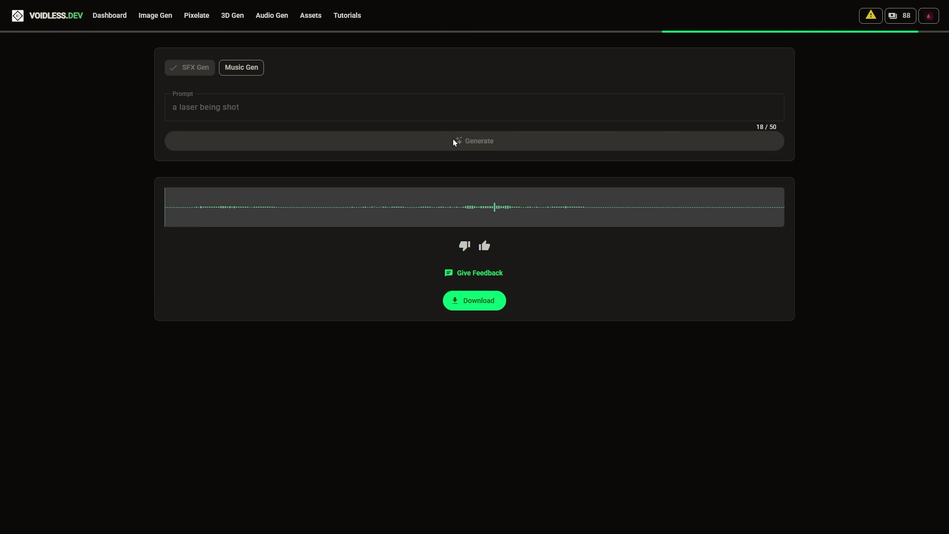
- Generate a sound effect from the prompt "bomb" and download it from your audio assets
{"action": "triple_click", "coordinate": [464, 110]}
{"action": "type", "text": "bomb"}
{"action": "left_click", "coordinate": [477, 144]}
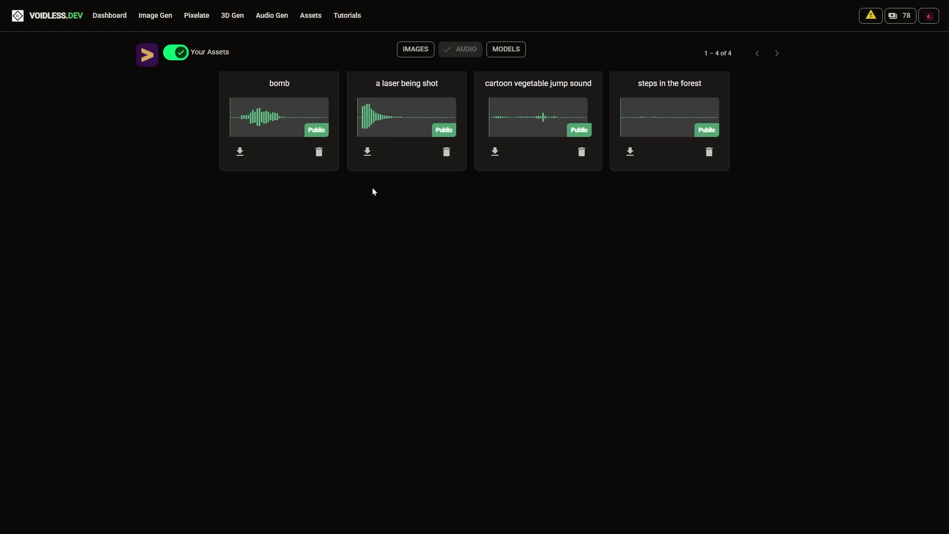
{"action": "left_click", "coordinate": [244, 160]}
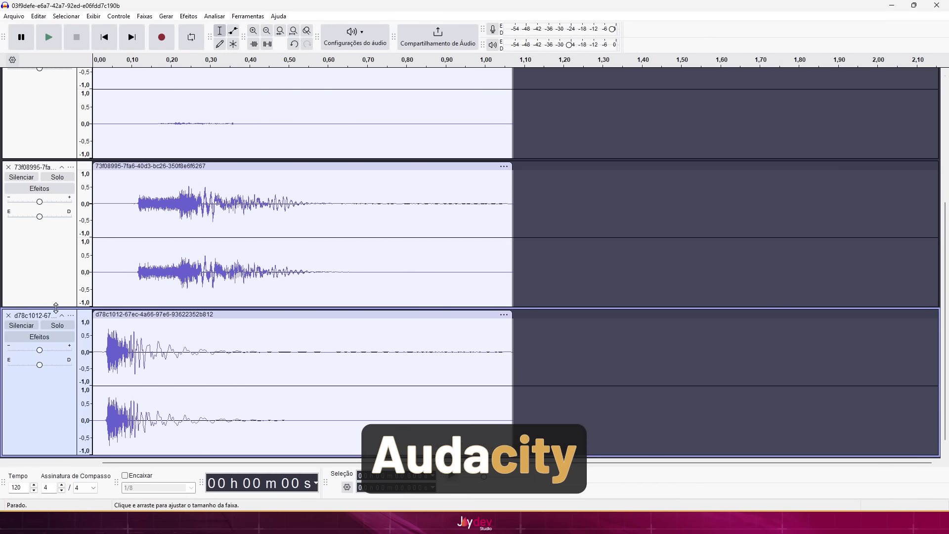
- In Audacity, fit all four tracks vertically in view and mute the lower three
{"action": "scroll", "coordinate": [68, 198], "scroll_direction": "up", "scroll_amount": 5}
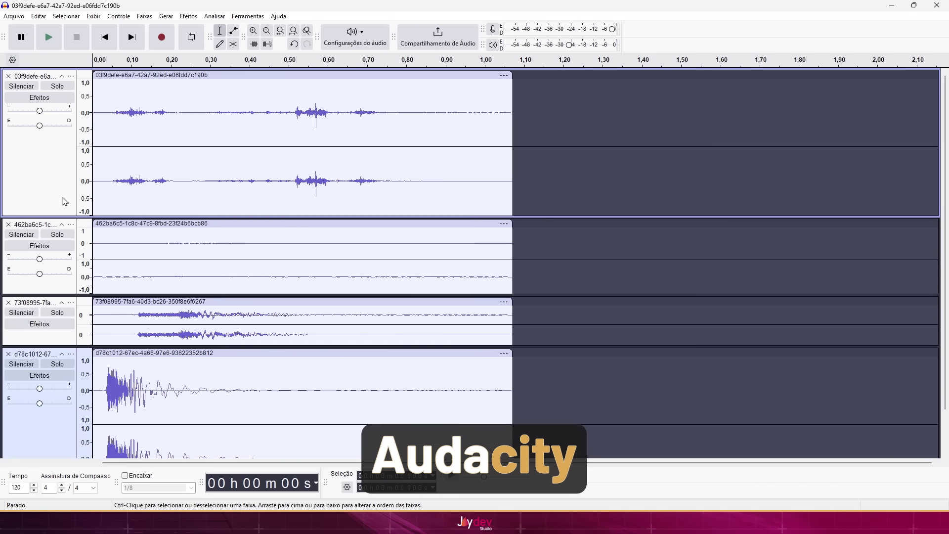
{"action": "key", "text": "ctrl+shift+f"}
{"action": "left_click", "coordinate": [21, 130]}
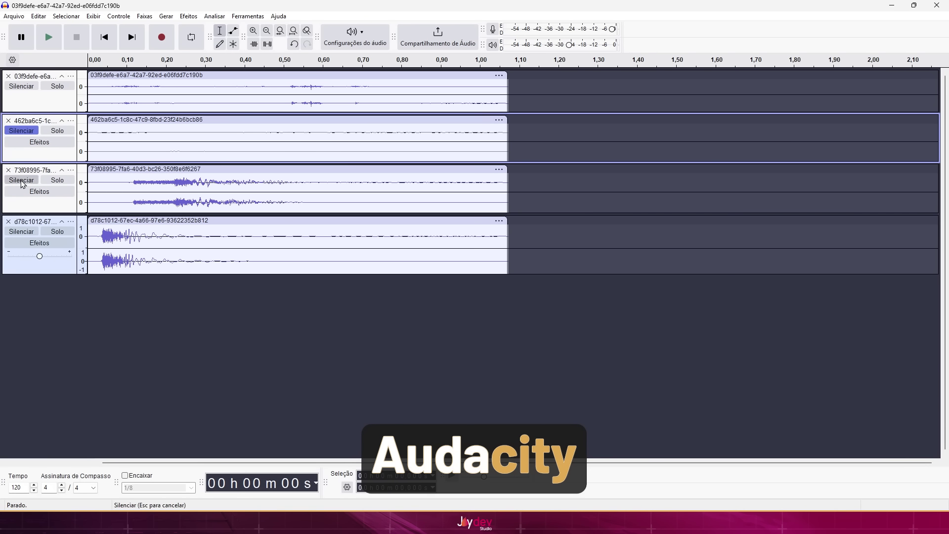
{"action": "left_click", "coordinate": [22, 180]}
{"action": "left_click", "coordinate": [22, 231]}
- Repeat the sound clip on each of the four tracks so that every track holds three clips end to end
{"action": "key", "text": "ctrl+3"}
{"action": "key", "text": "ctrl+3"}
{"action": "left_click", "coordinate": [146, 119]}
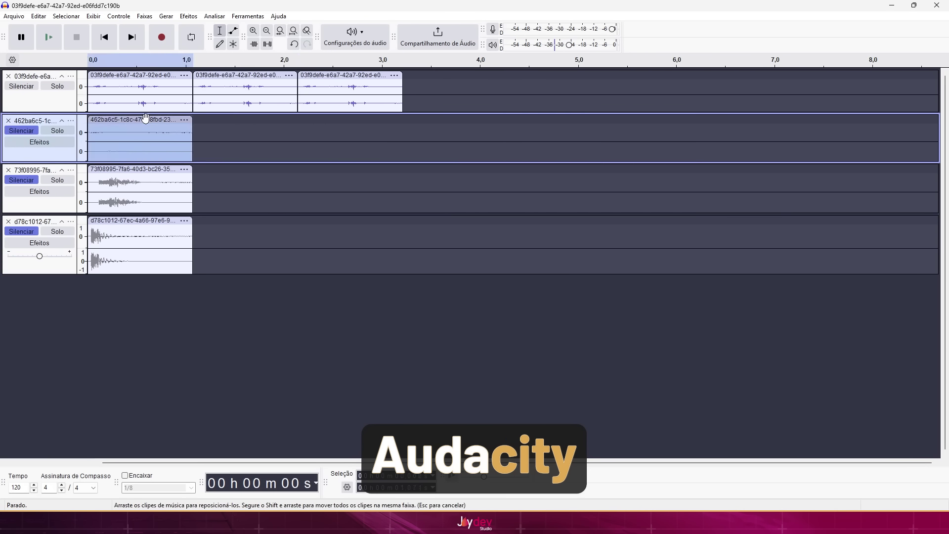
{"action": "key", "text": "ctrl+c"}
{"action": "key", "text": "ctrl+v"}
{"action": "left_click", "coordinate": [145, 168]}
{"action": "key", "text": "ctrl+v"}
{"action": "left_click_drag", "start_coordinate": [254, 169], "coordinate": [218, 168]}
{"action": "key", "text": "ctrl+v"}
{"action": "left_click_drag", "start_coordinate": [261, 219], "coordinate": [229, 219]}
{"action": "left_click", "coordinate": [493, 237]}
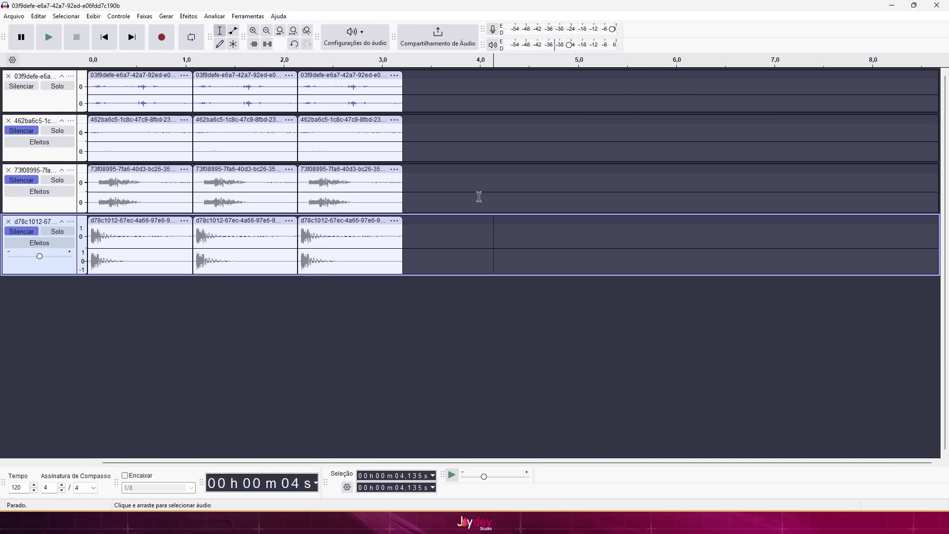
- Add two more copies of the clip to each of the upper three tracks, making five clips end to end
{"action": "left_click", "coordinate": [428, 91]}
{"action": "key", "text": "ctrl+v"}
{"action": "left_click_drag", "start_coordinate": [446, 75], "coordinate": [422, 75]}
{"action": "left_click", "coordinate": [443, 135]}
{"action": "key", "text": "ctrl+v"}
{"action": "left_click_drag", "start_coordinate": [451, 120], "coordinate": [410, 120]}
{"action": "key", "text": "ctrl+v"}
{"action": "left_click", "coordinate": [668, 188]}
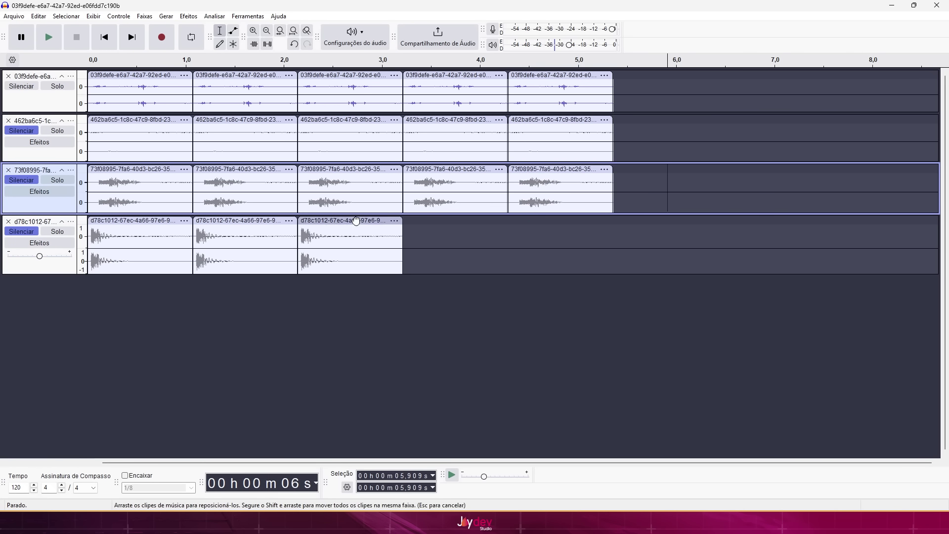
- Copy the bottom track's clip and append two copies, making five clips end to end
{"action": "left_click", "coordinate": [356, 221]}
{"action": "key", "text": "ctrl+c"}
{"action": "left_click", "coordinate": [586, 245]}
{"action": "key", "text": "ctrl+v"}
{"action": "left_click_drag", "start_coordinate": [617, 220], "coordinate": [435, 221]}
{"action": "key", "text": "ctrl+v"}
- Listen to the first track from the start, then switch the muting to hear only the second track
{"action": "left_click", "coordinate": [732, 91]}
{"action": "left_click", "coordinate": [49, 38]}
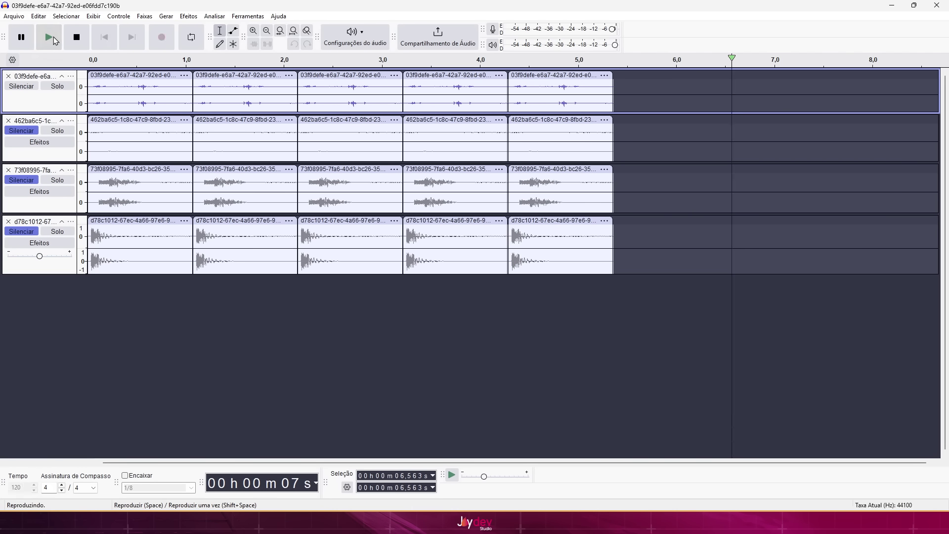
{"action": "left_click", "coordinate": [90, 61]}
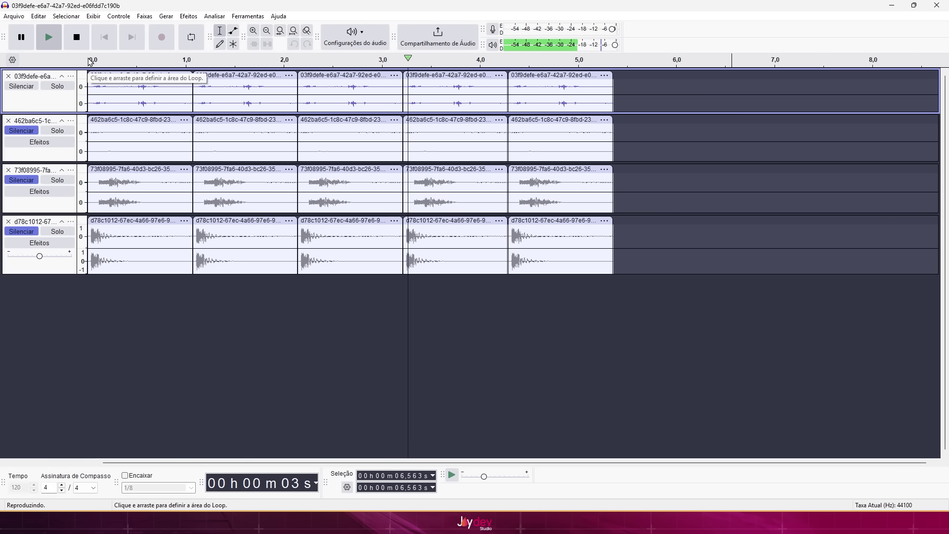
{"action": "left_click", "coordinate": [21, 131]}
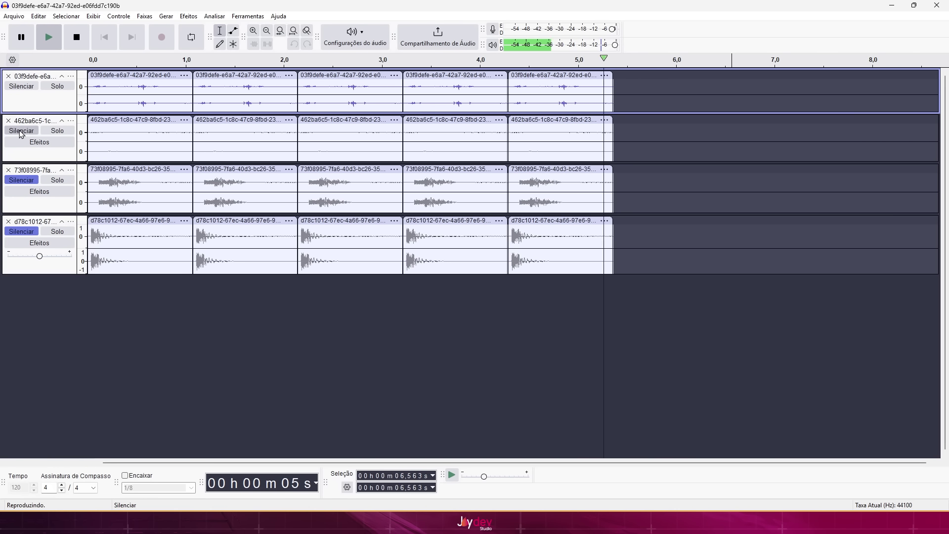
{"action": "left_click", "coordinate": [90, 60]}
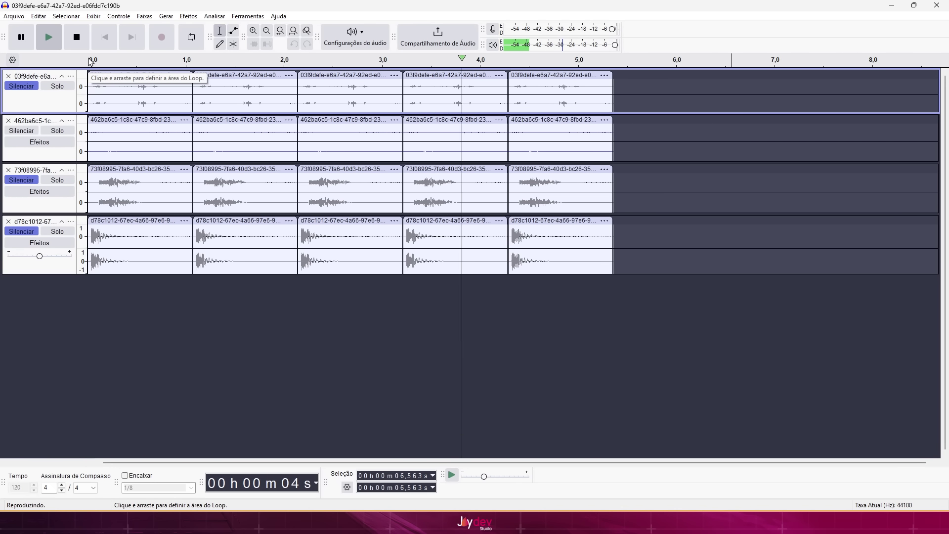
- Listen to the third and fourth tracks from the start, each with all other tracks muted
{"action": "left_click", "coordinate": [21, 130]}
{"action": "left_click", "coordinate": [21, 180]}
{"action": "left_click", "coordinate": [91, 62]}
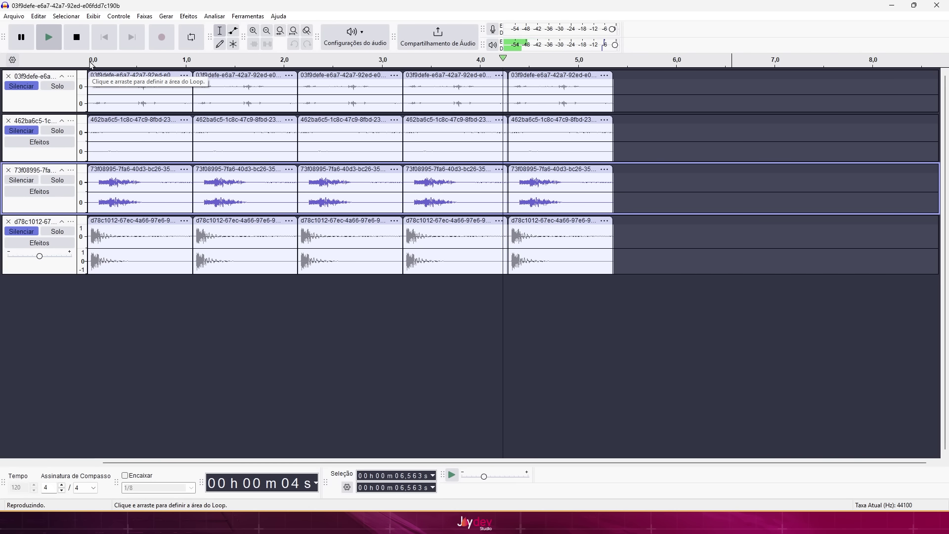
{"action": "left_click", "coordinate": [34, 235]}
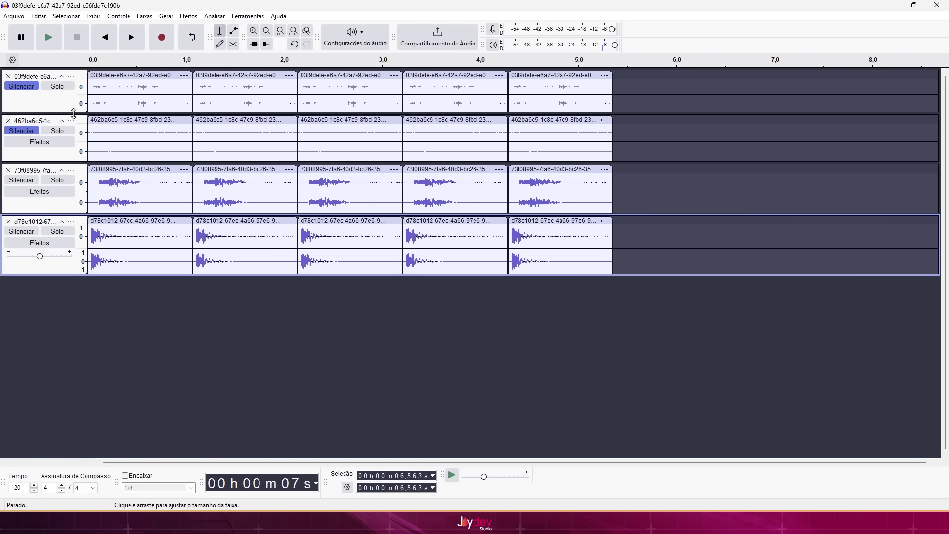
{"action": "left_click", "coordinate": [21, 180]}
{"action": "left_click", "coordinate": [91, 63]}
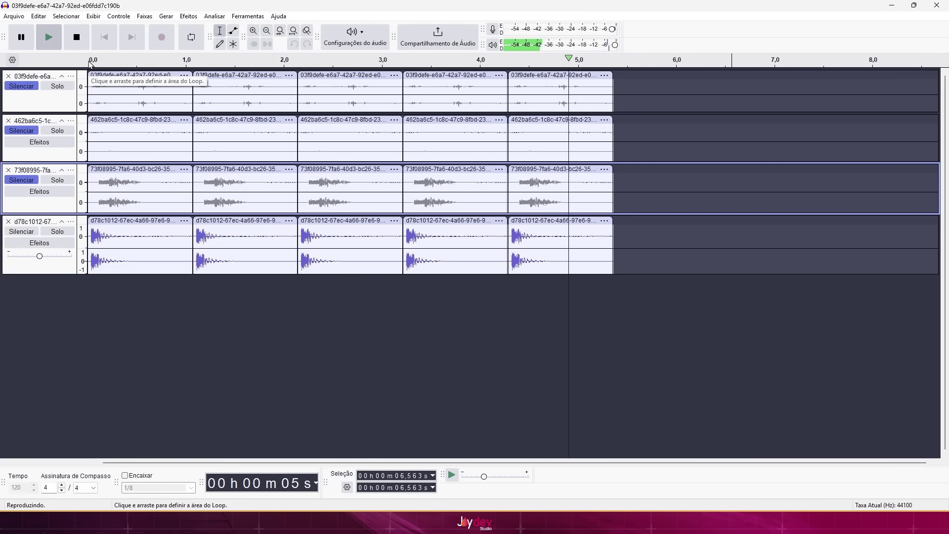
{"action": "left_click", "coordinate": [22, 231]}
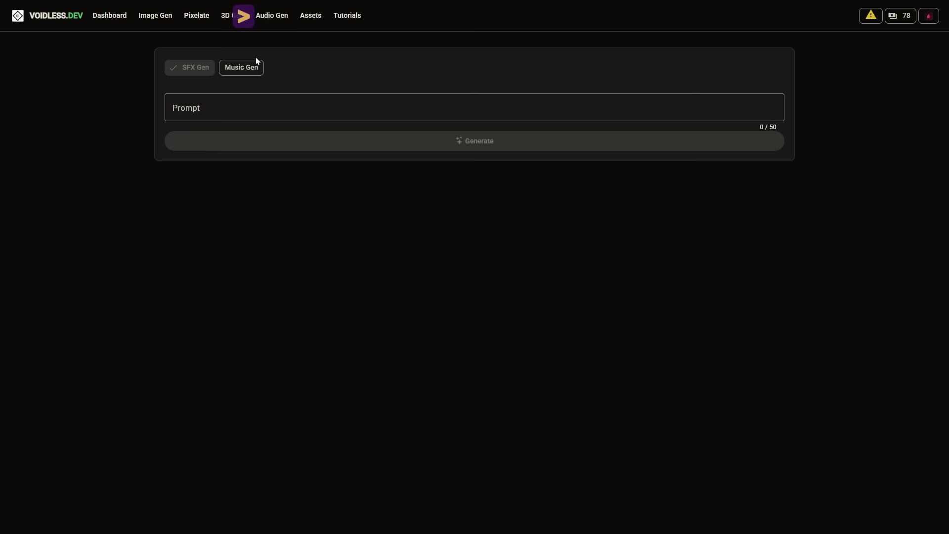
- Generate a music track from the prompt "cheerful forest theme" in Music Gen mode
{"action": "left_click", "coordinate": [247, 70]}
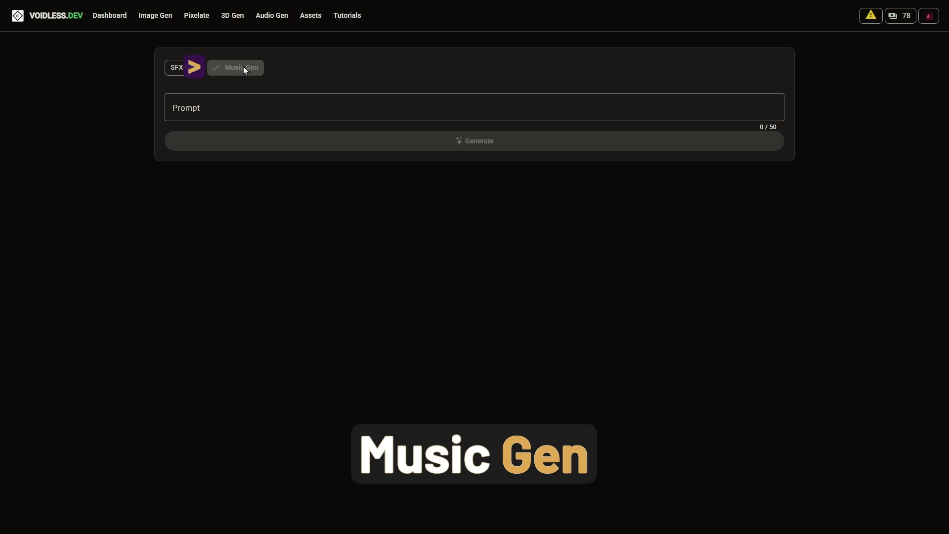
{"action": "left_click", "coordinate": [234, 107]}
{"action": "type", "text": "cheerful fo"}
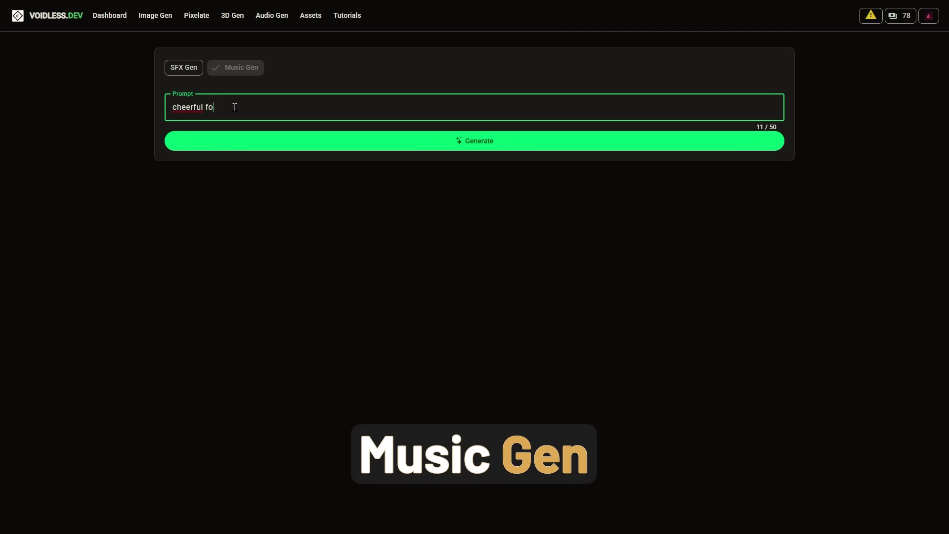
{"action": "type", "text": "rest theme"}
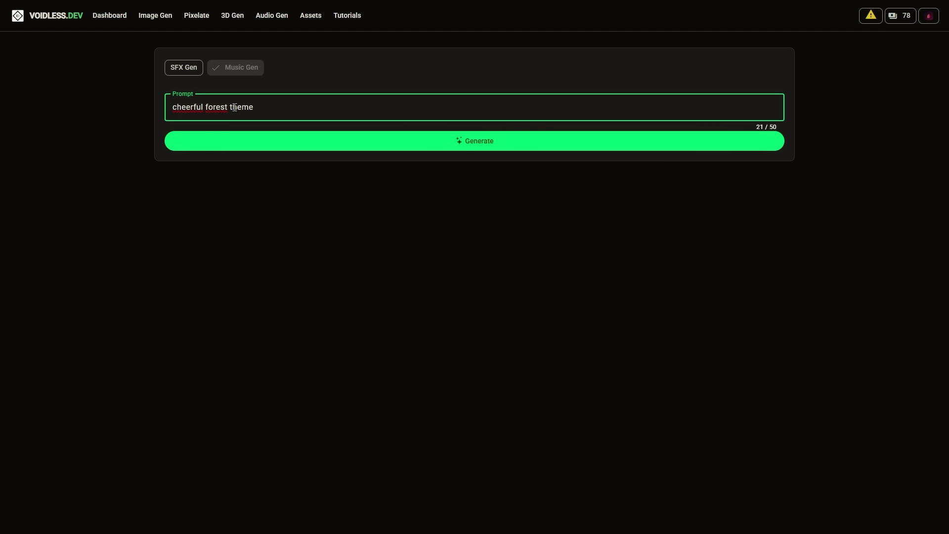
{"action": "left_click", "coordinate": [320, 141]}
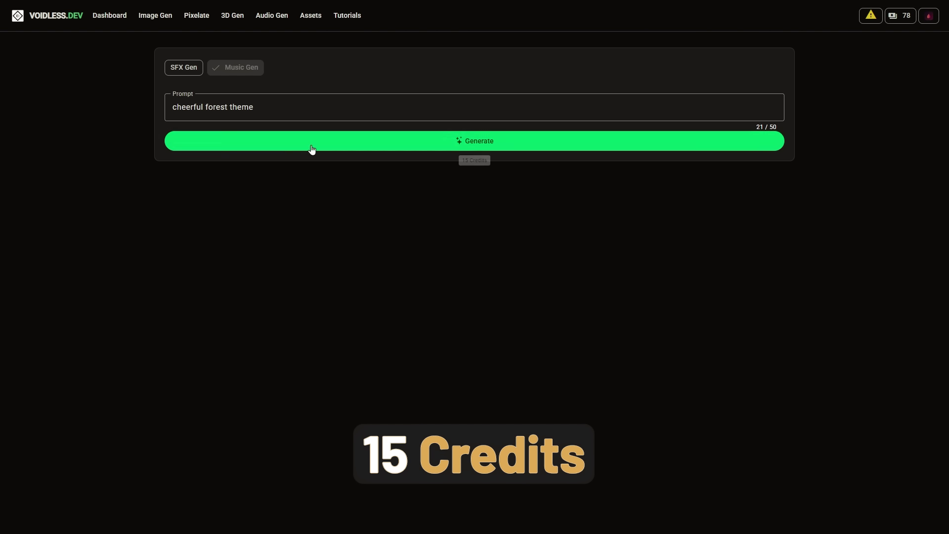
- Generate a second music track from the prompt "epic boss fight music" and download it from the audio assets
{"action": "triple_click", "coordinate": [223, 114]}
{"action": "key", "text": "BackSpace"}
{"action": "type", "text": "boss fi"}
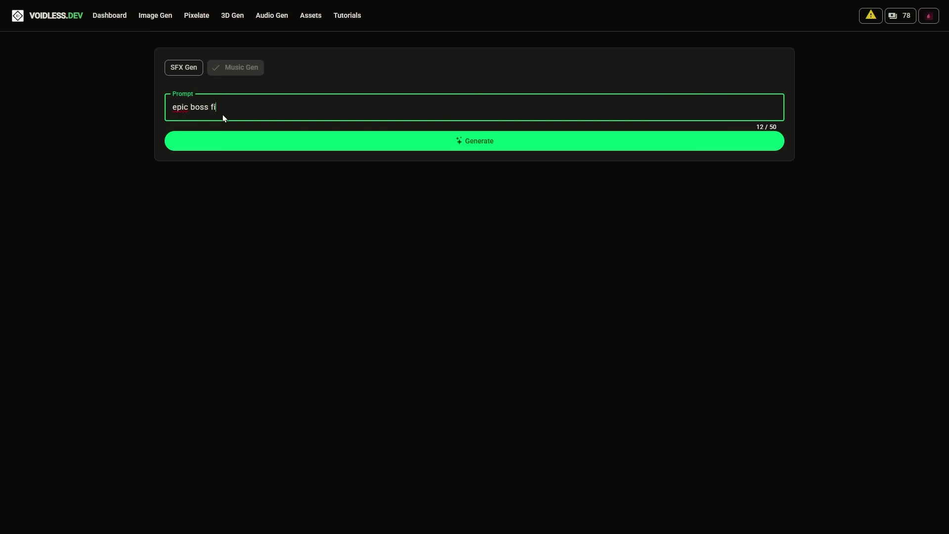
{"action": "type", "text": "ght music"}
{"action": "left_click", "coordinate": [283, 146]}
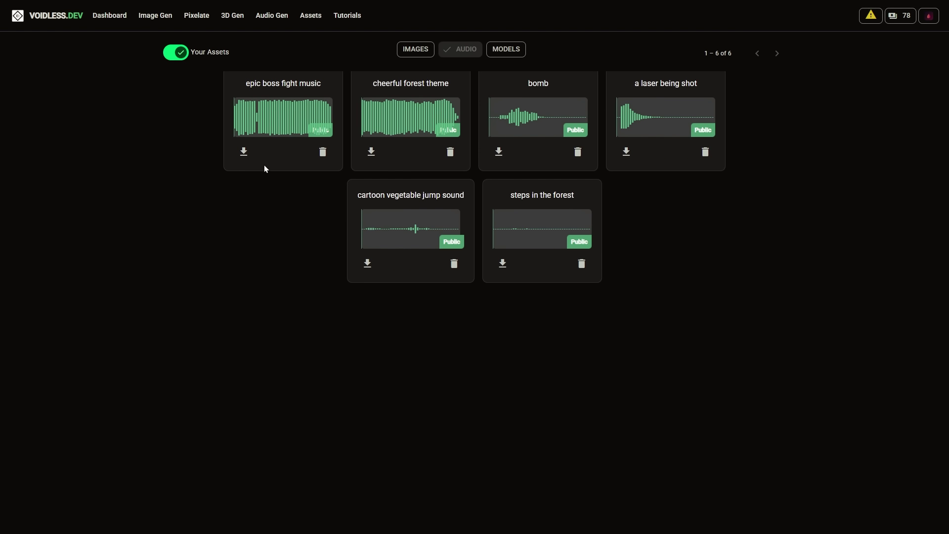
{"action": "left_click", "coordinate": [245, 154]}
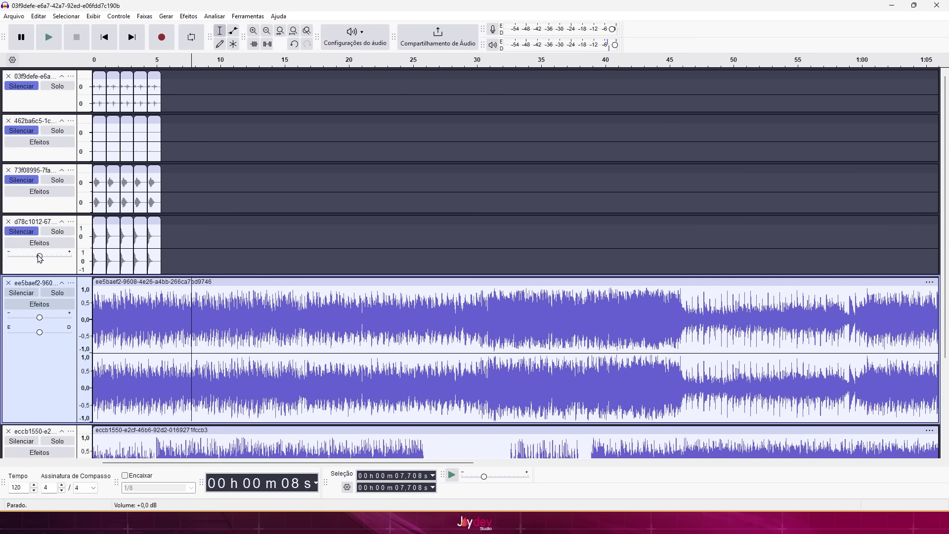
- In Audacity, mute the bottom music track and listen to the one above it from the start and near 2:00
{"action": "scroll", "coordinate": [145, 274], "scroll_direction": "down", "scroll_amount": 4}
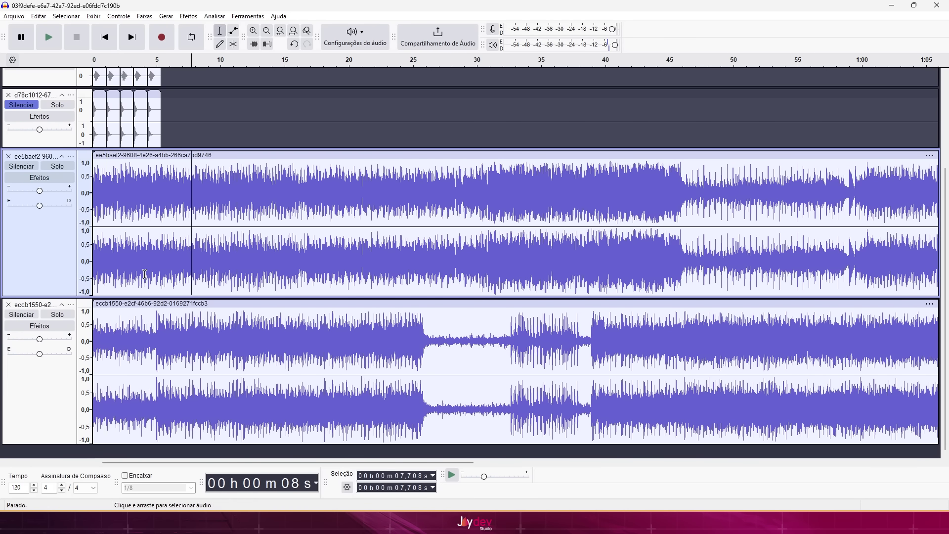
{"action": "left_click", "coordinate": [21, 315]}
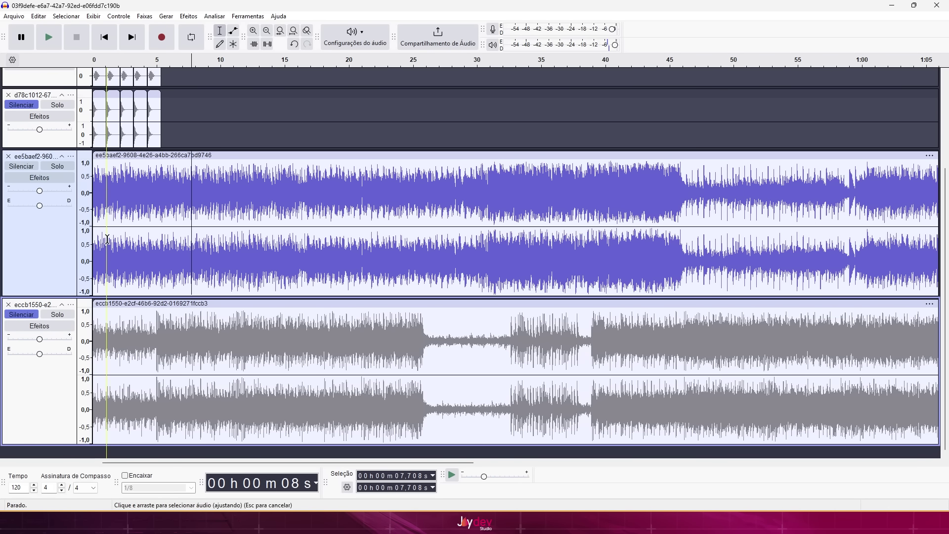
{"action": "left_click", "coordinate": [95, 65]}
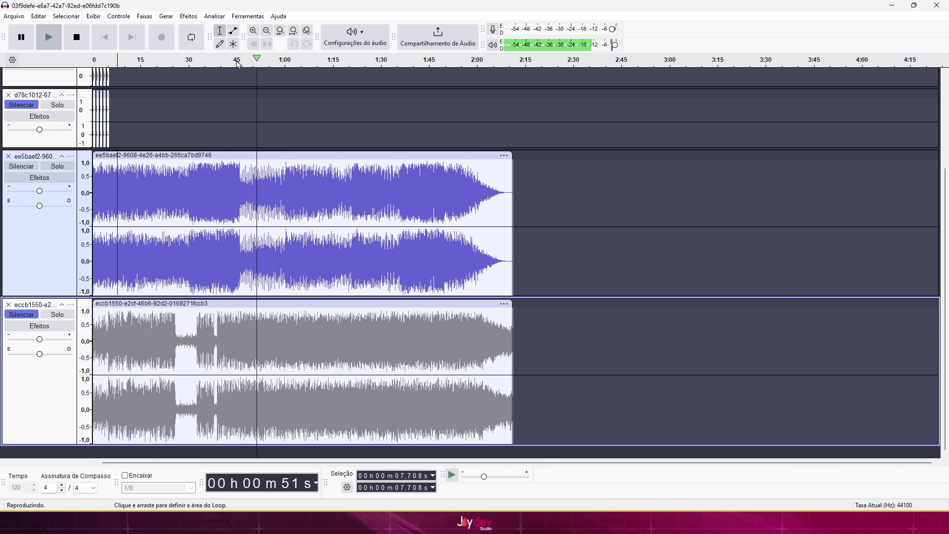
{"action": "left_click", "coordinate": [478, 64]}
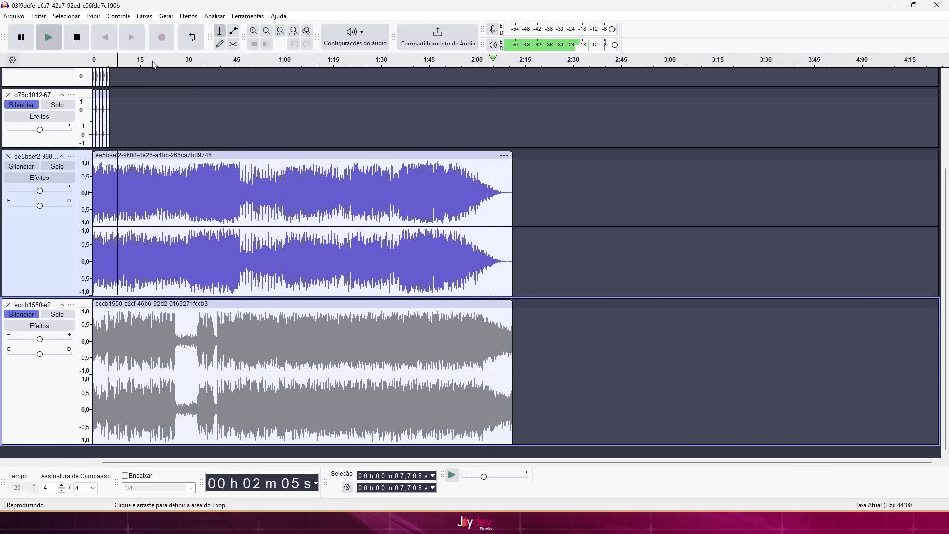
{"action": "left_click", "coordinate": [77, 37]}
- Mute the upper music track, unmute the bottom one, and listen to its start, its middle passage and its ending
{"action": "left_click", "coordinate": [21, 166]}
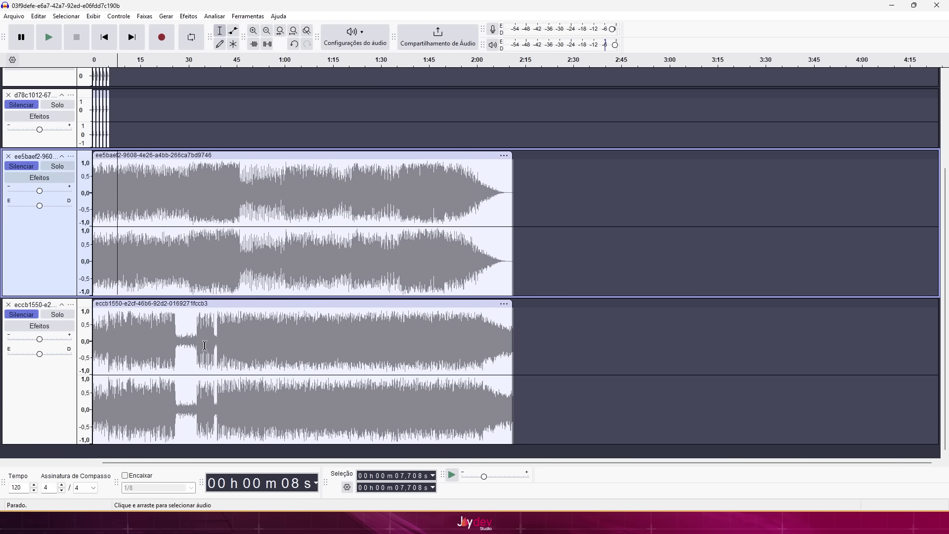
{"action": "left_click", "coordinate": [21, 315]}
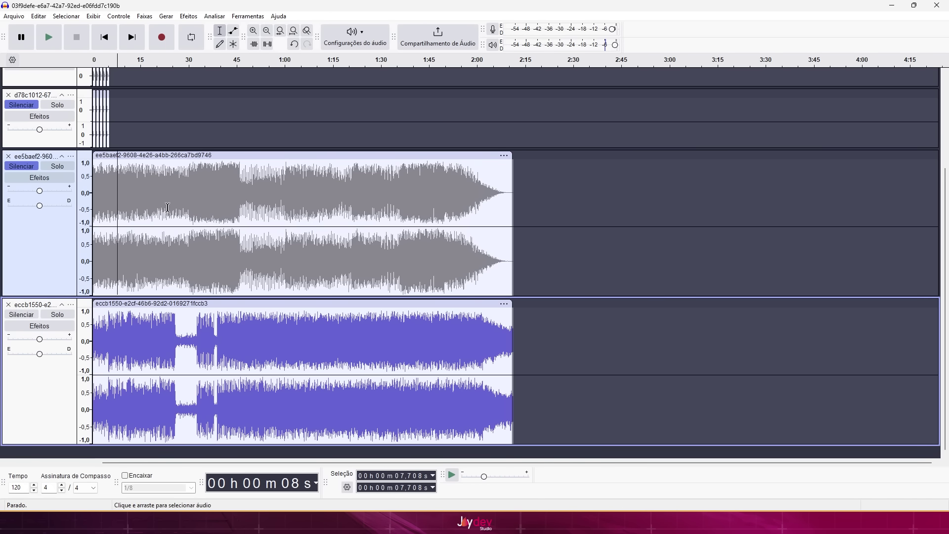
{"action": "left_click", "coordinate": [95, 60]}
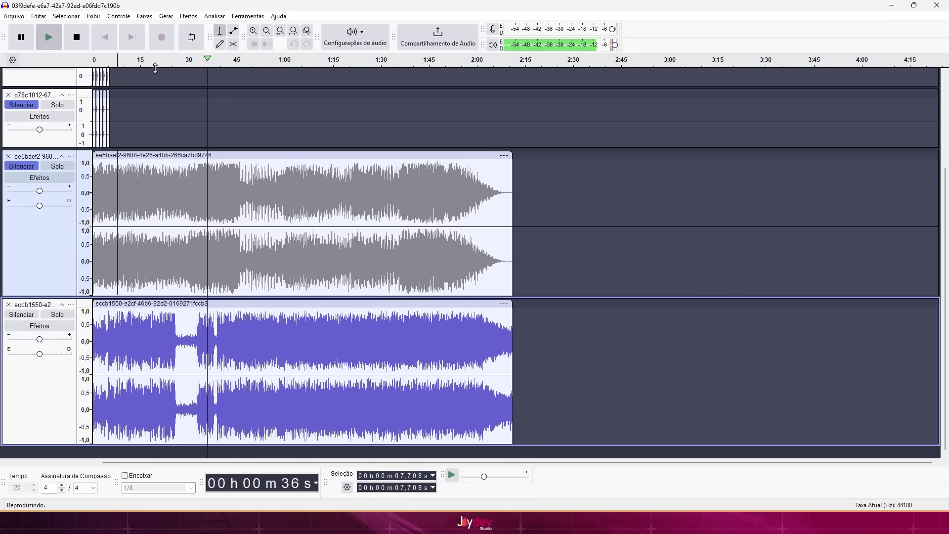
{"action": "left_click", "coordinate": [488, 60]}
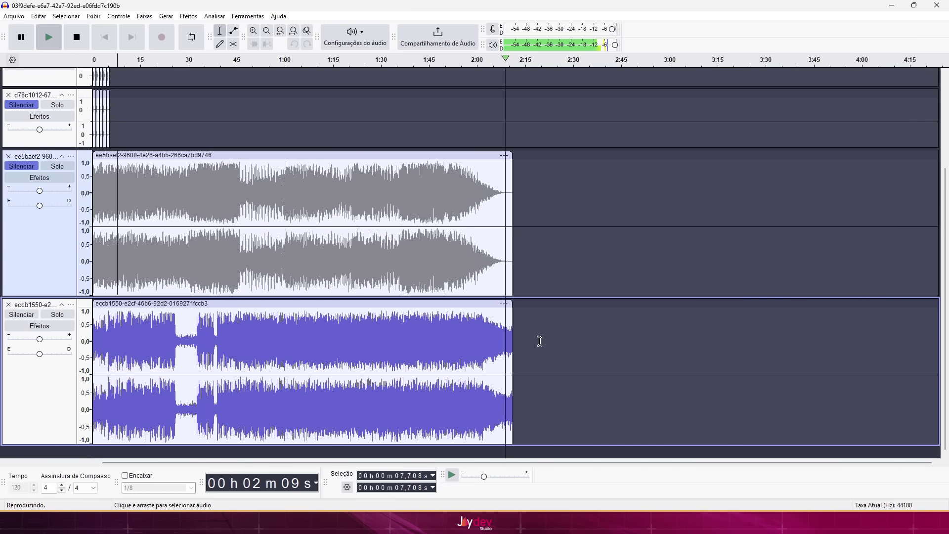
{"action": "left_click", "coordinate": [203, 59]}
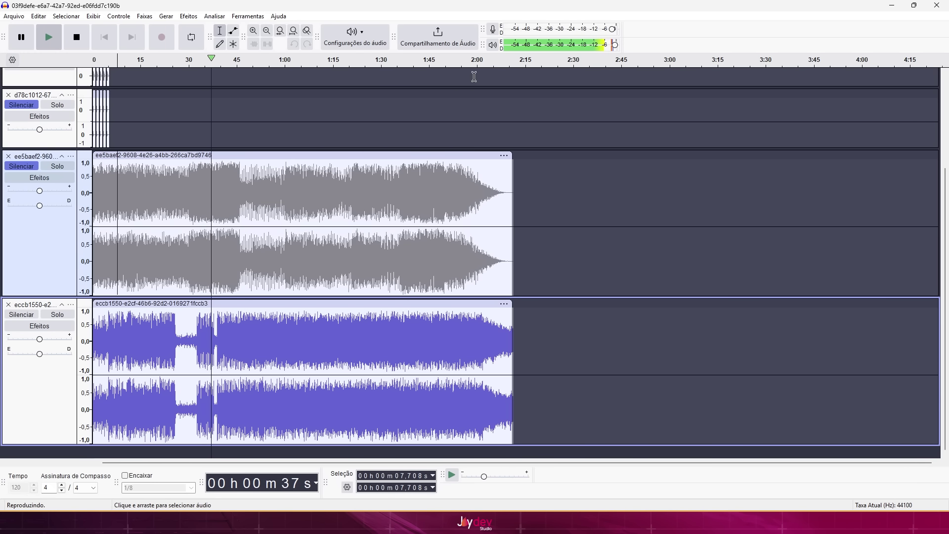
{"action": "left_click", "coordinate": [489, 60]}
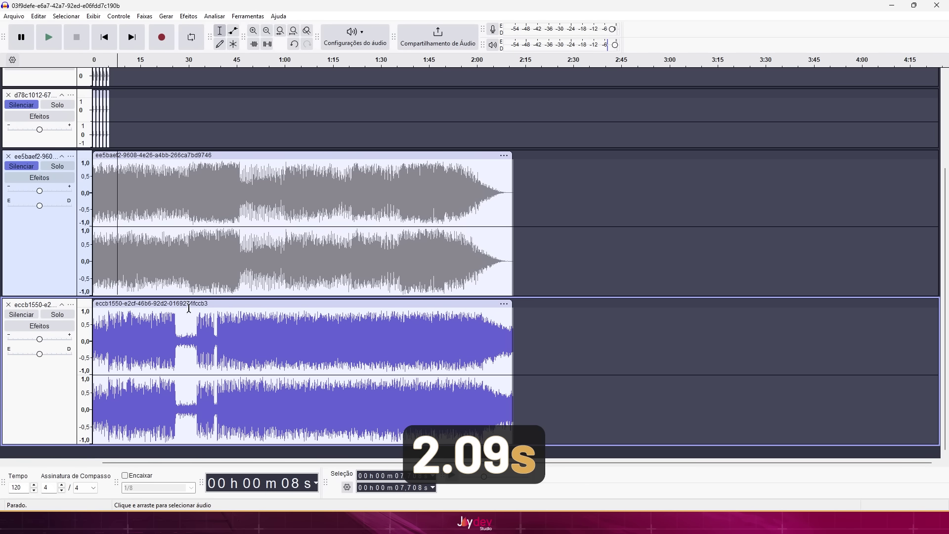
- Try appending a copy of the bottom track's clip directly after the original and listen to the transition between them
{"action": "left_click_drag", "start_coordinate": [184, 301], "coordinate": [511, 301]}
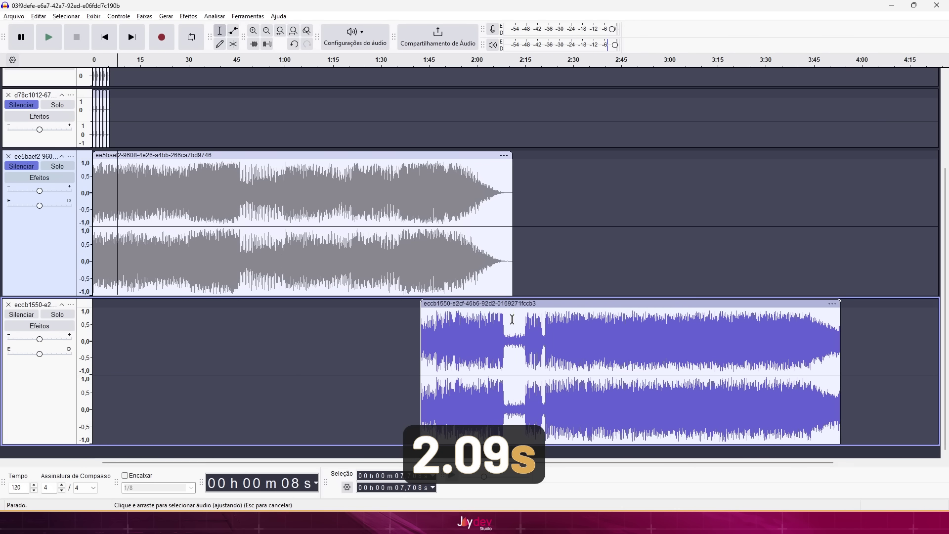
{"action": "key", "text": "ctrl+z"}
{"action": "left_click", "coordinate": [334, 301]}
{"action": "key", "text": "ctrl+c"}
{"action": "left_click", "coordinate": [527, 324]}
{"action": "key", "text": "ctrl+v"}
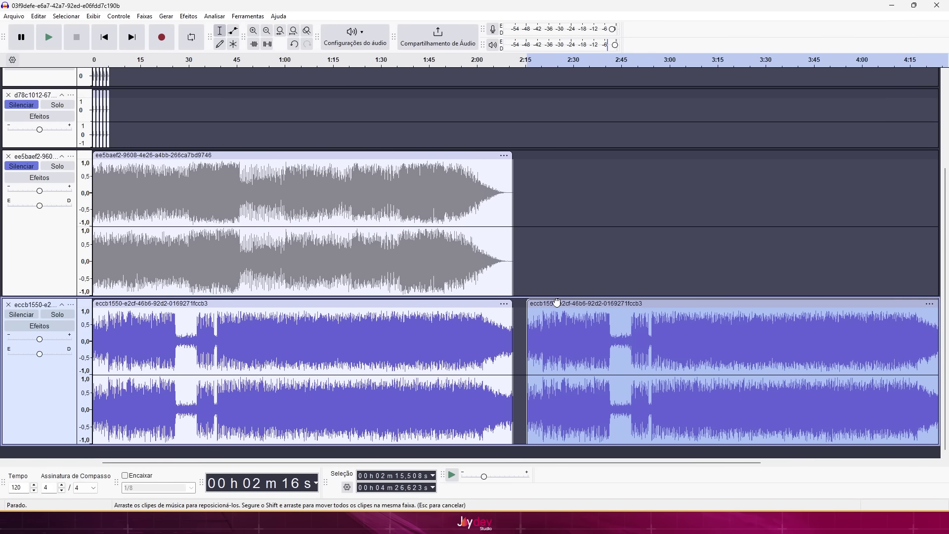
{"action": "left_click_drag", "start_coordinate": [558, 303], "coordinate": [542, 303]}
{"action": "key", "text": "space"}
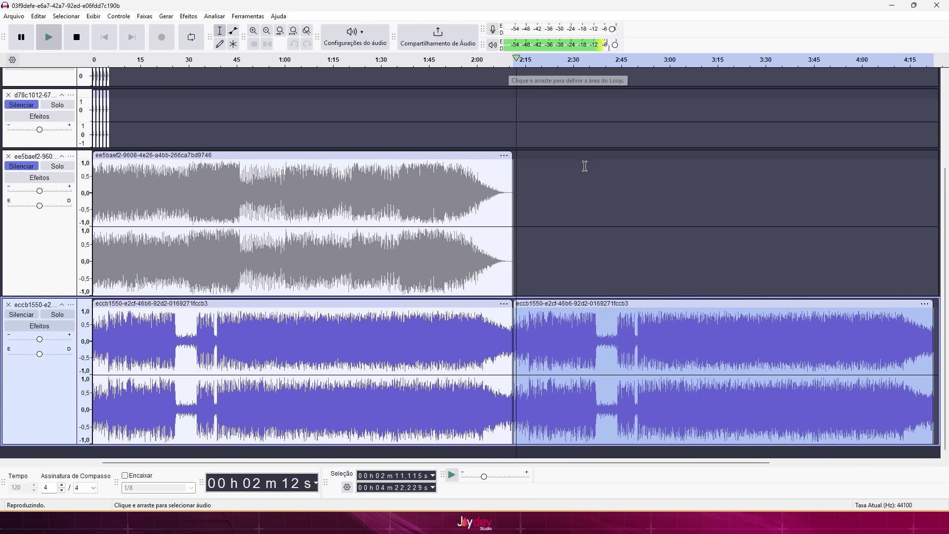
{"action": "key", "text": "space"}
- Undo the move and the paste of the copied clip on the bottom track
{"action": "key", "text": "ctrl+z"}
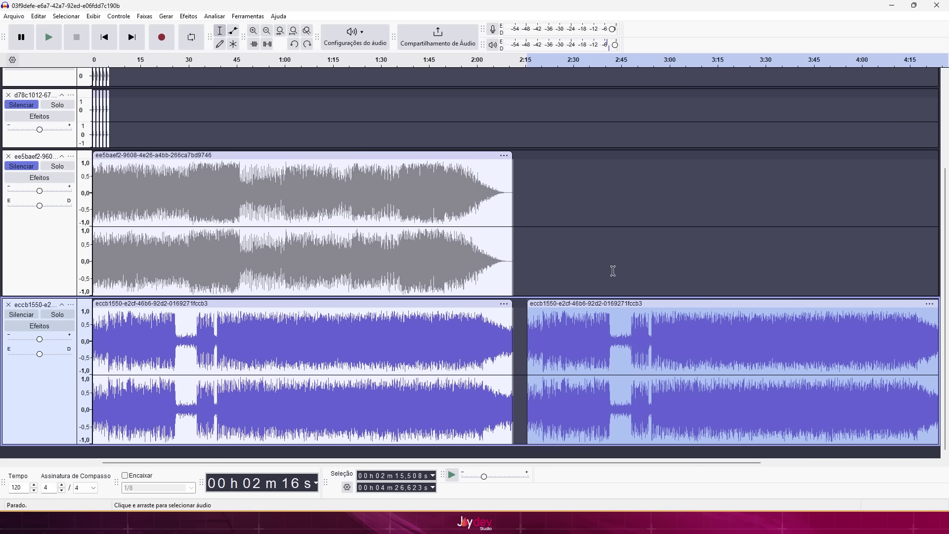
{"action": "key", "text": "ctrl+z"}
{"action": "left_click", "coordinate": [544, 356]}
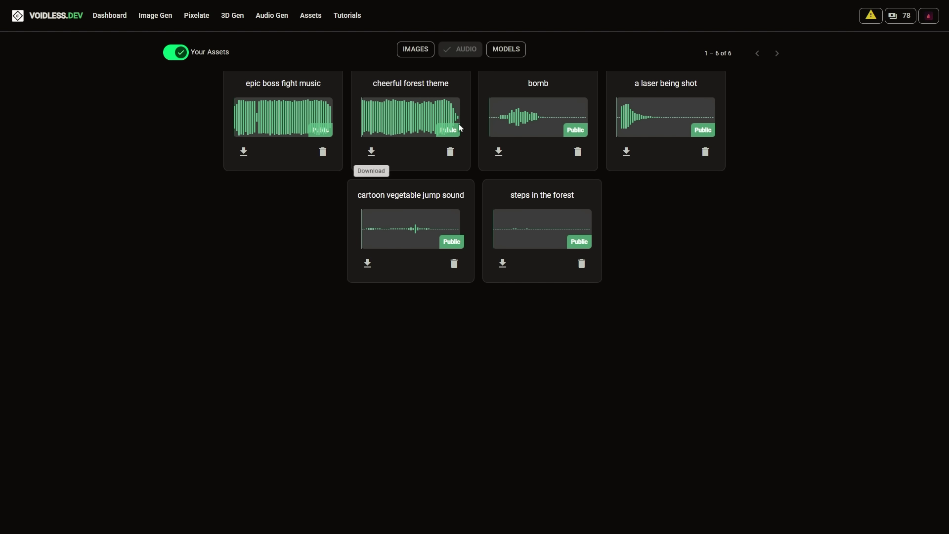
- Switch to Voidless.dev, view the audio generator's Music Gen and SFX Gen modes, and return to the dashboard
{"action": "left_click", "coordinate": [284, 17]}
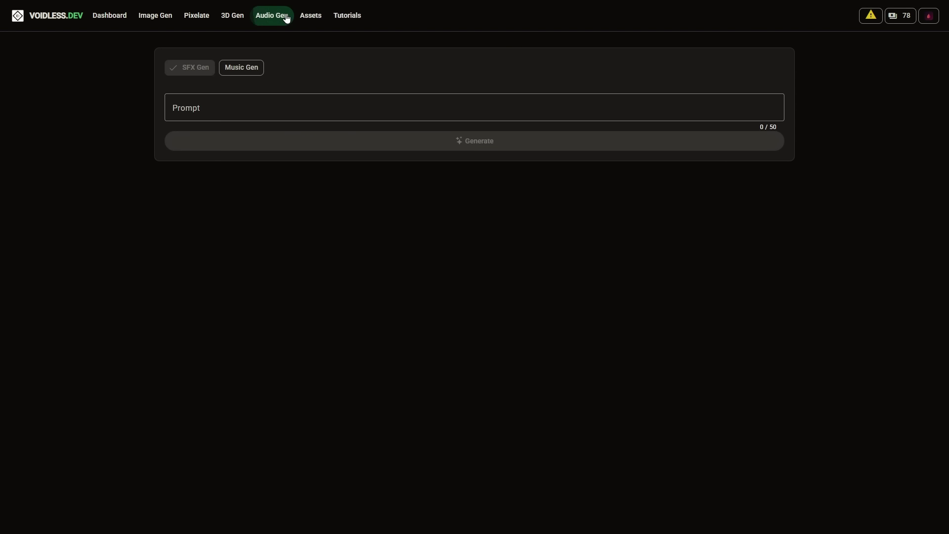
{"action": "left_click", "coordinate": [233, 68]}
{"action": "left_click", "coordinate": [187, 69]}
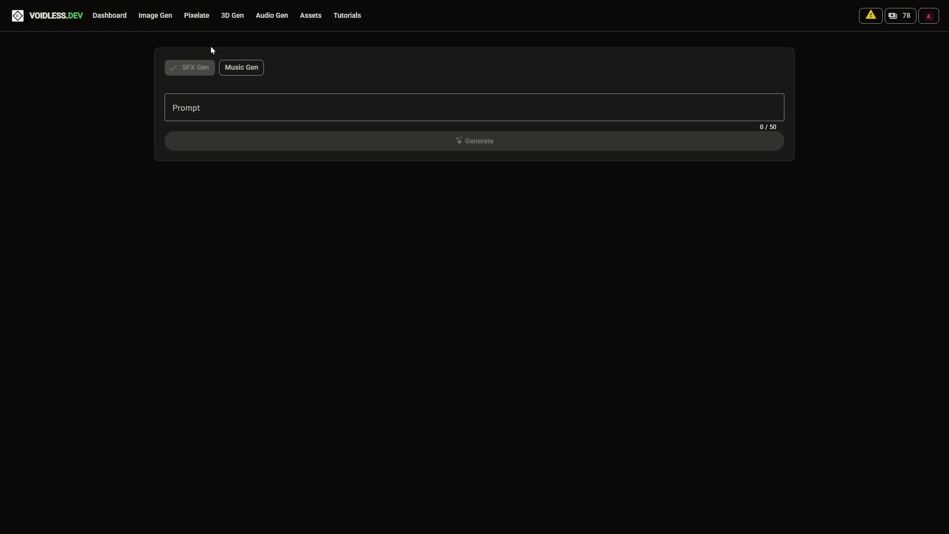
{"action": "left_click", "coordinate": [114, 17]}
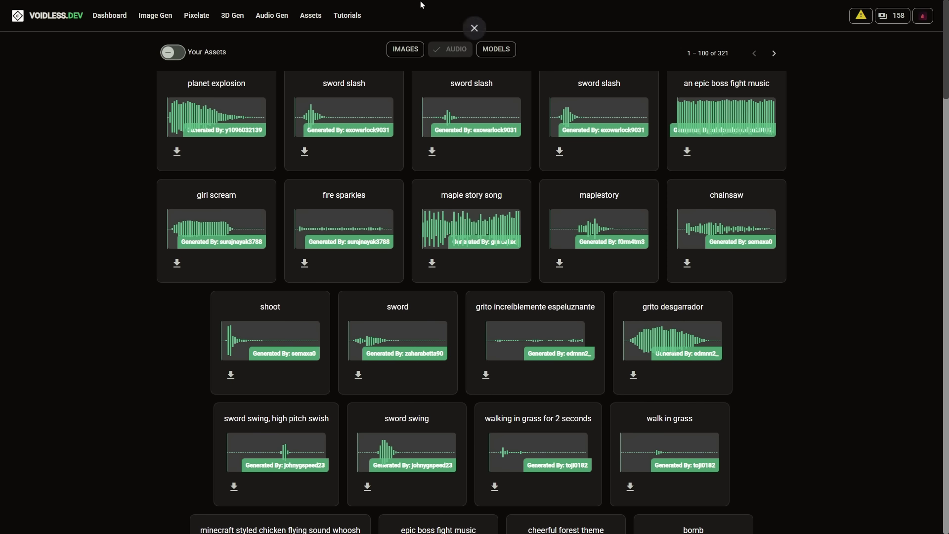
- Browse the public audio assets generated by other creators
{"action": "scroll", "coordinate": [485, 313], "scroll_direction": "down", "scroll_amount": 8}
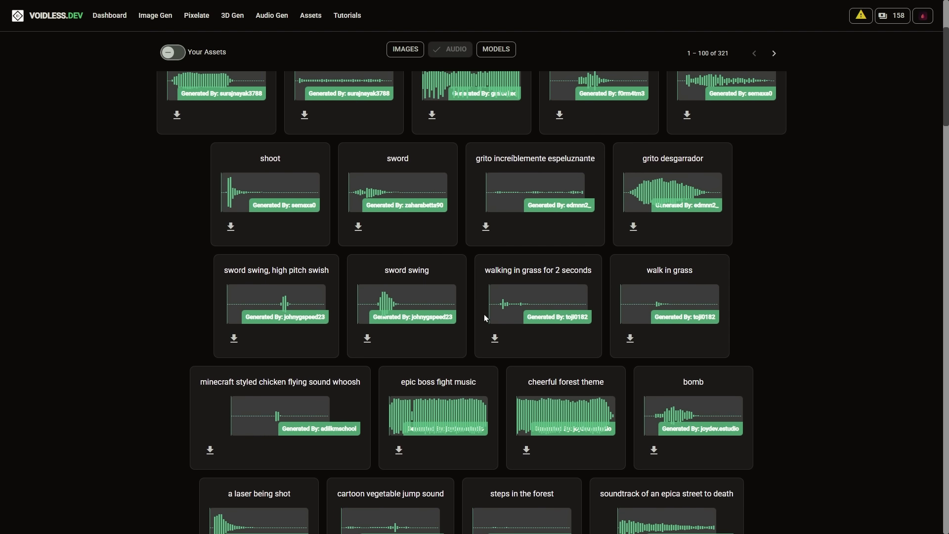
{"action": "scroll", "coordinate": [482, 349], "scroll_direction": "down", "scroll_amount": 10}
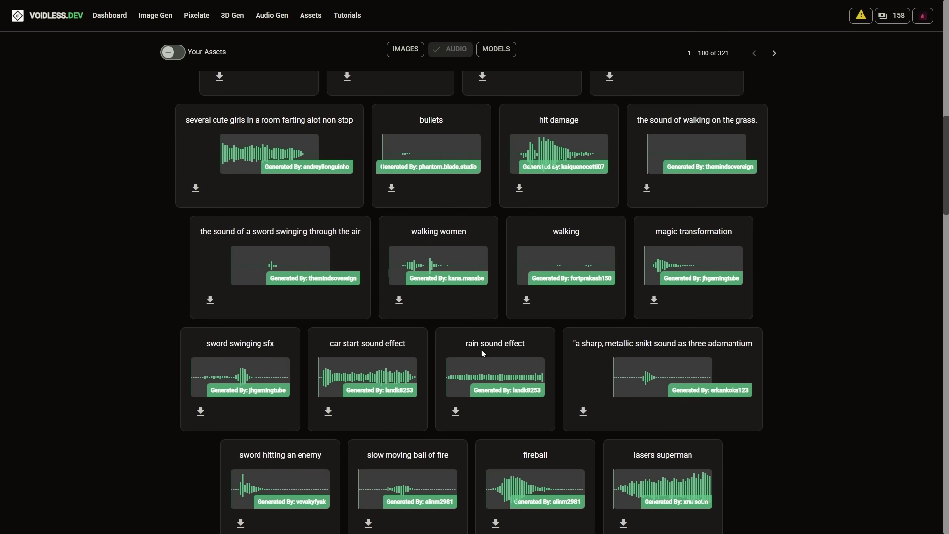
{"action": "scroll", "coordinate": [482, 353], "scroll_direction": "down", "scroll_amount": 10}
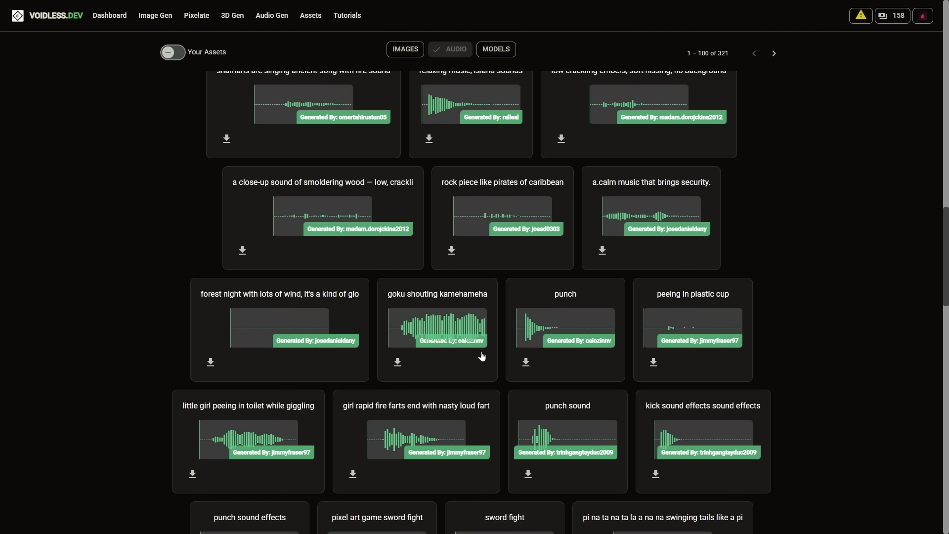
{"action": "scroll", "coordinate": [482, 352], "scroll_direction": "down", "scroll_amount": 4}
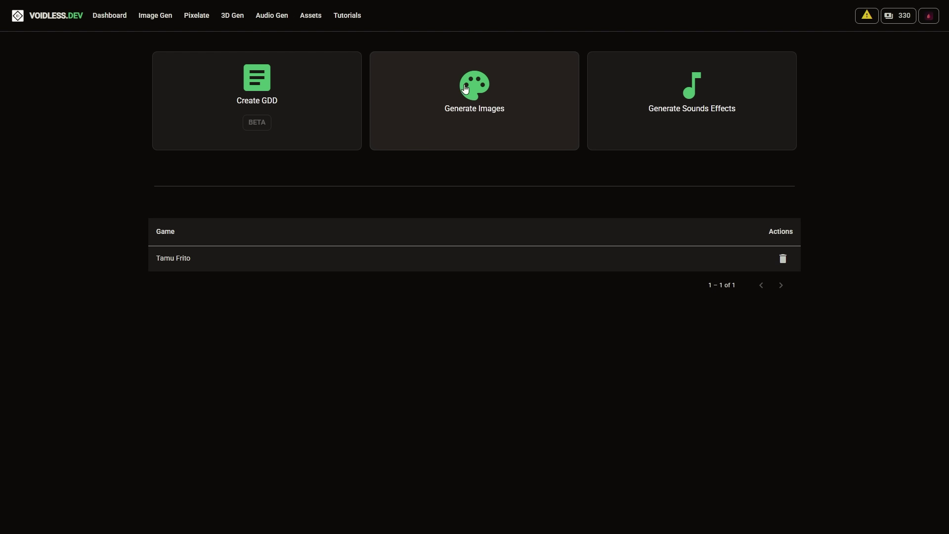
- Open the image generator and try sizes 32, 64 and 128 before setting the size back to 512
{"action": "left_click", "coordinate": [452, 112]}
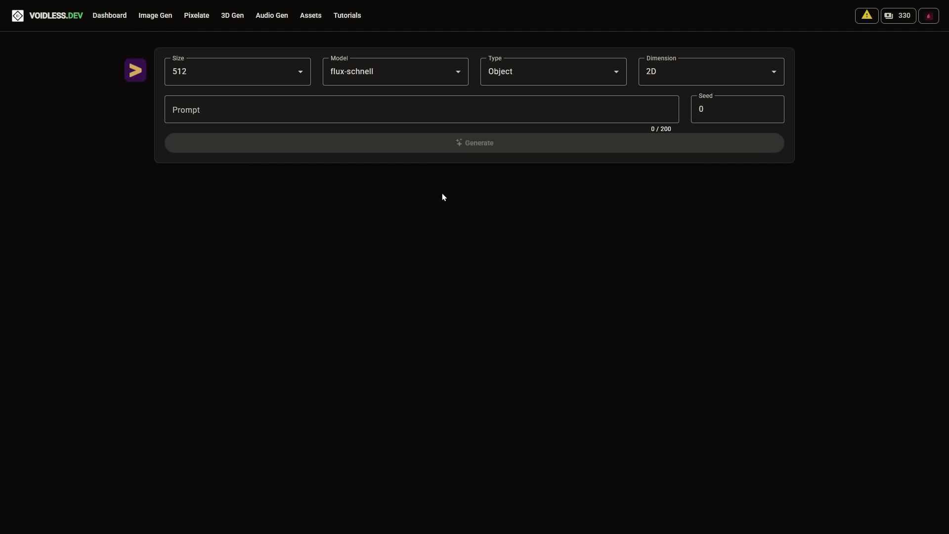
{"action": "left_click", "coordinate": [196, 70]}
{"action": "left_click", "coordinate": [200, 101]}
{"action": "left_click", "coordinate": [209, 85]}
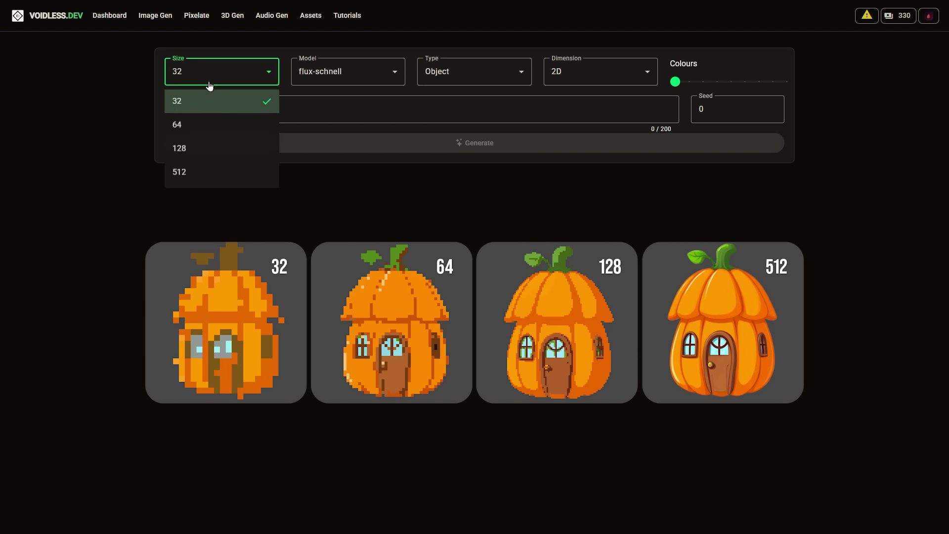
{"action": "left_click", "coordinate": [195, 118]}
{"action": "left_click", "coordinate": [205, 81]}
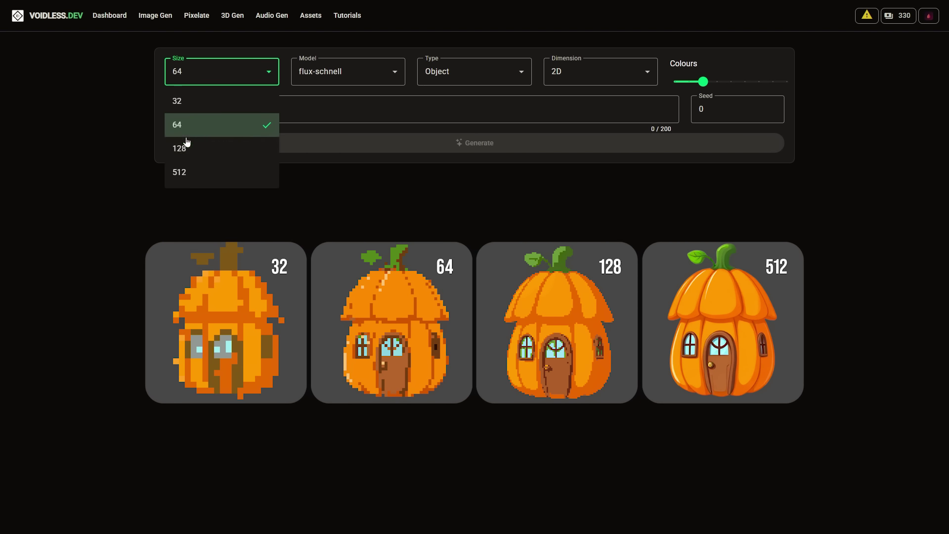
{"action": "left_click", "coordinate": [187, 148]}
{"action": "left_click", "coordinate": [202, 69]}
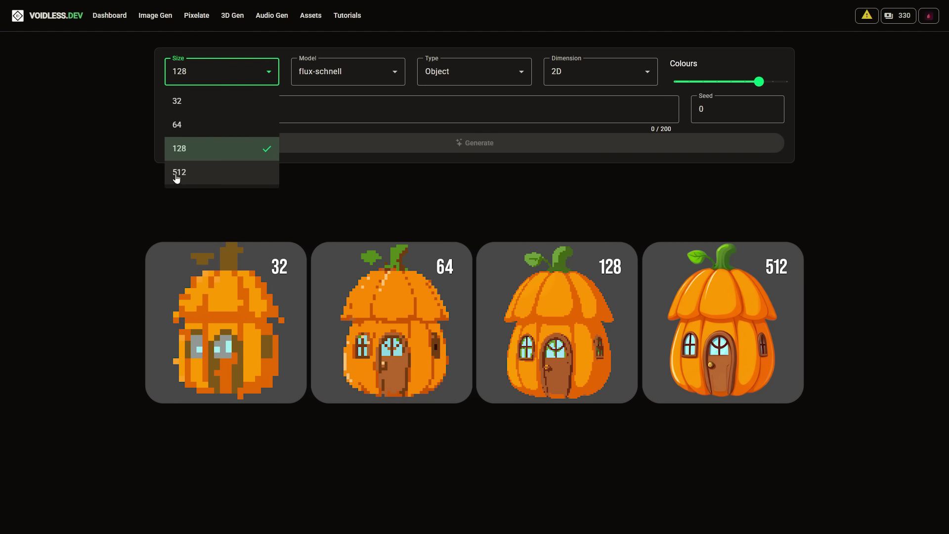
{"action": "left_click", "coordinate": [192, 178]}
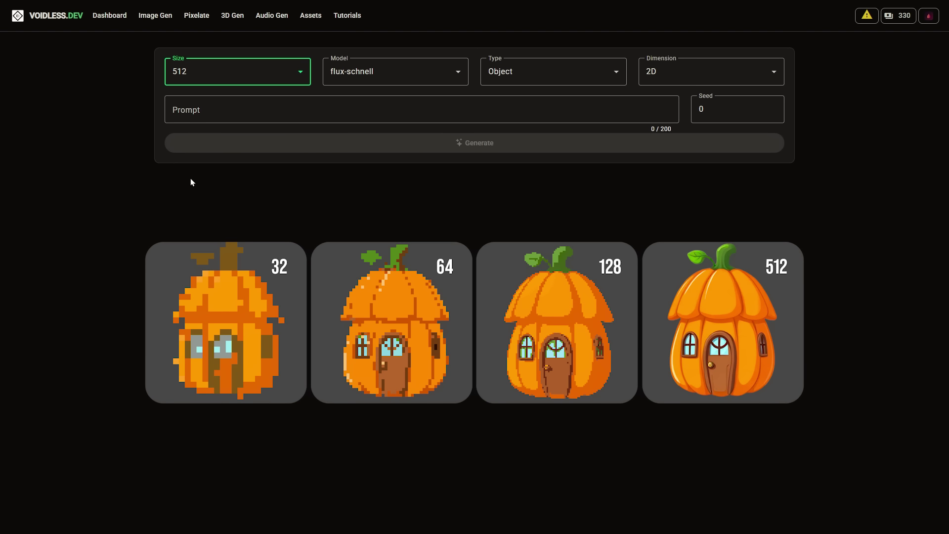